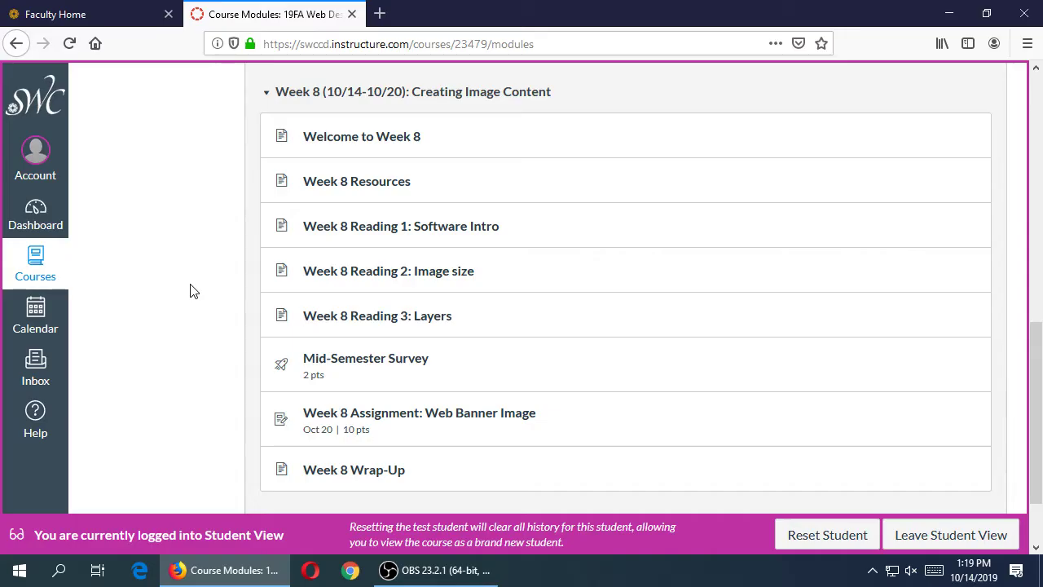
Minimise Firefox showing the Canvas Week 8 modules with Win+D to reveal the desktop
{"action": "key", "text": "super+d"}
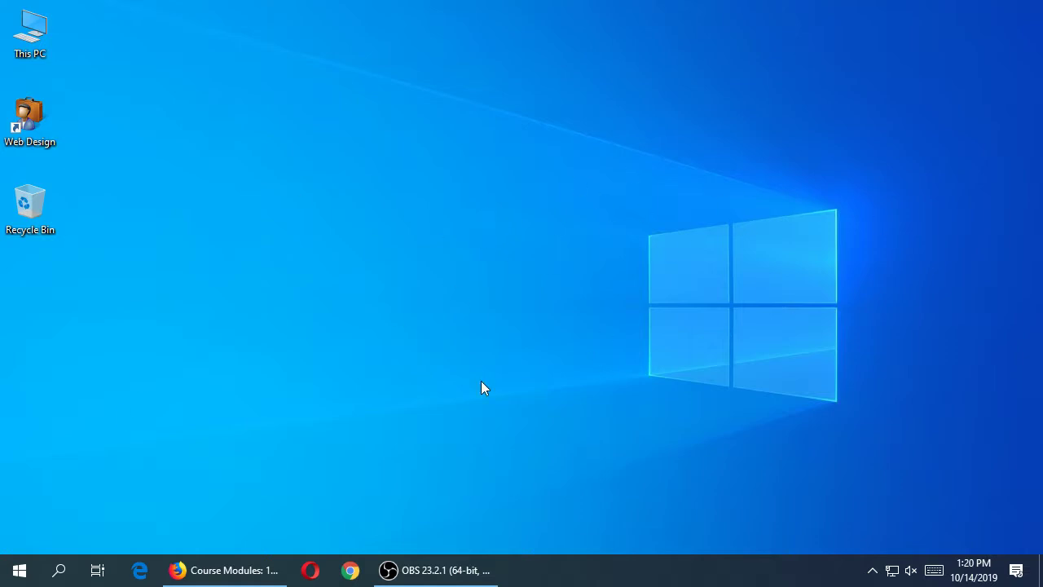
Open the Start menu to list installed apps, including Adobe Photoshop CC 2019
{"action": "left_click", "coordinate": [20, 570]}
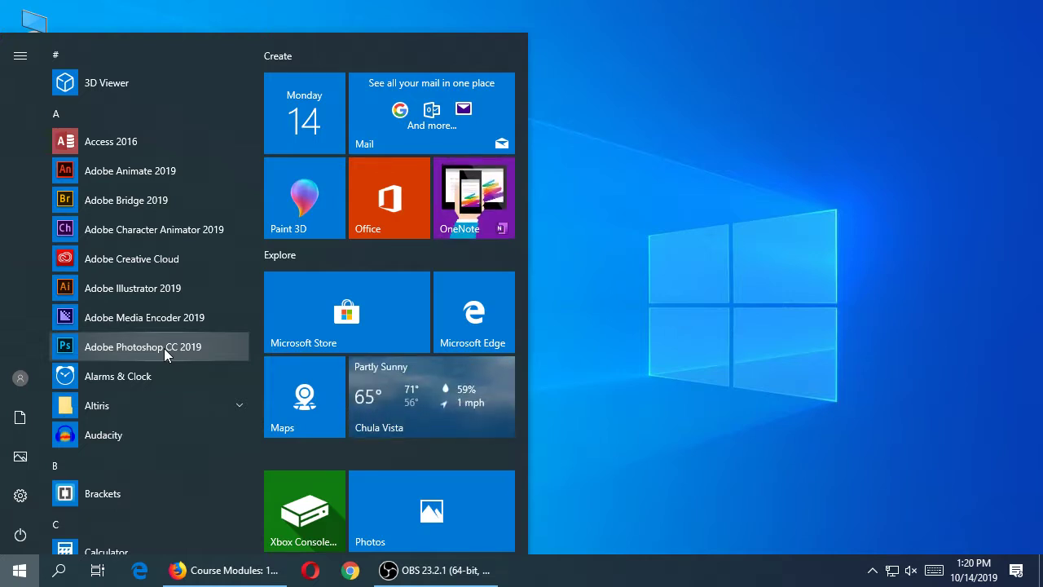
Start Adobe Photoshop CC 2019 from the Start menu's app list
{"action": "left_click", "coordinate": [164, 348]}
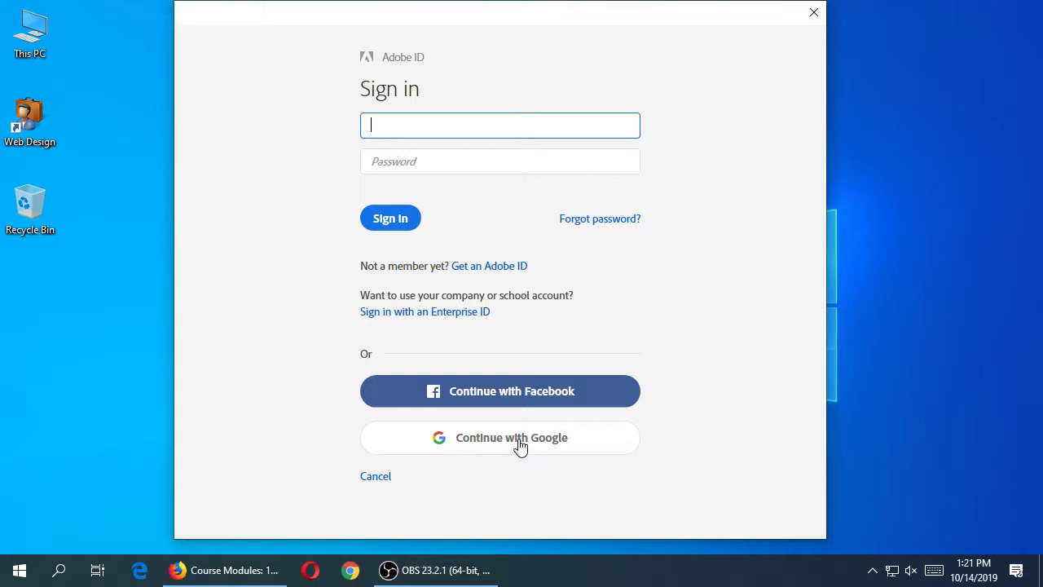
Enter the account e-mail in the Adobe ID sign-in, put the caret in Password, and bring OBS forward
{"action": "key", "text": "Tab"}
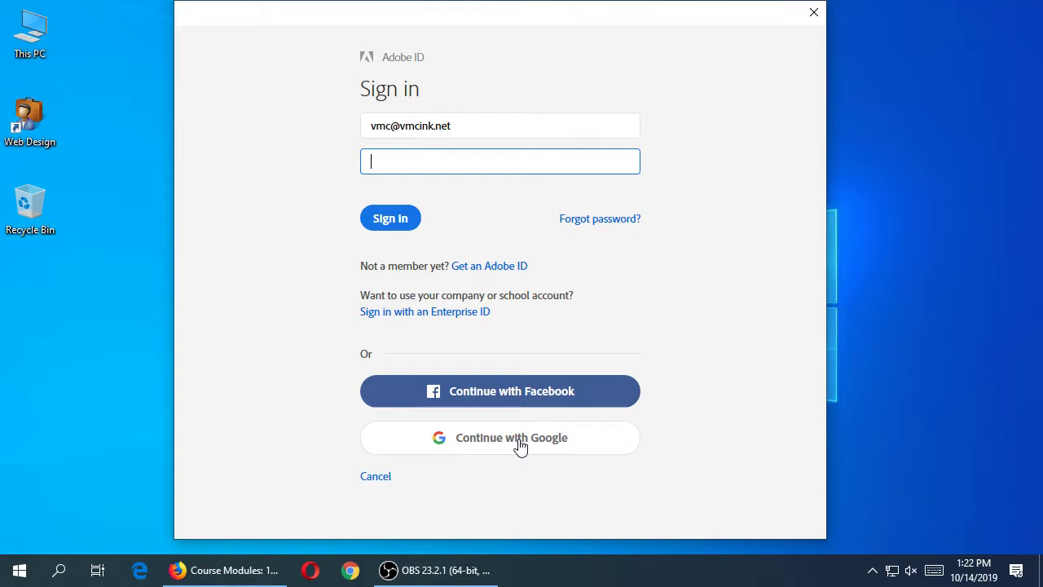
{"action": "double_click", "coordinate": [528, 134]}
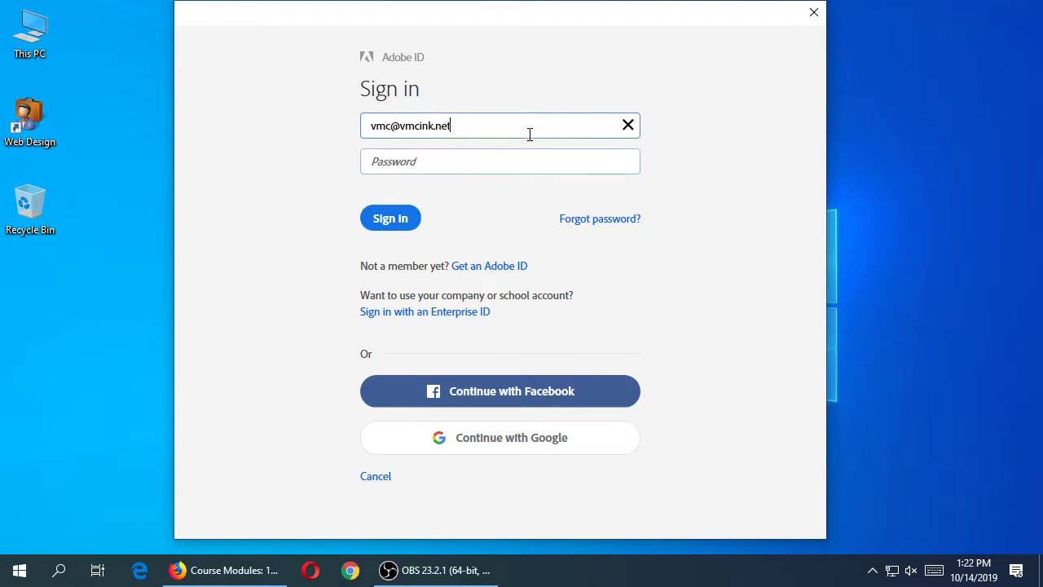
{"action": "left_click", "coordinate": [570, 100]}
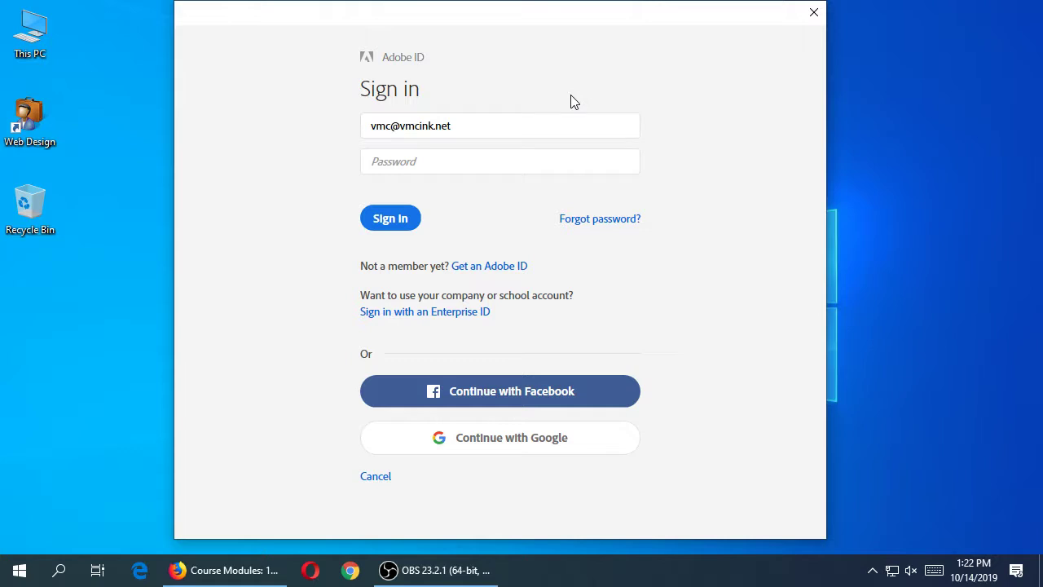
{"action": "left_click", "coordinate": [547, 169]}
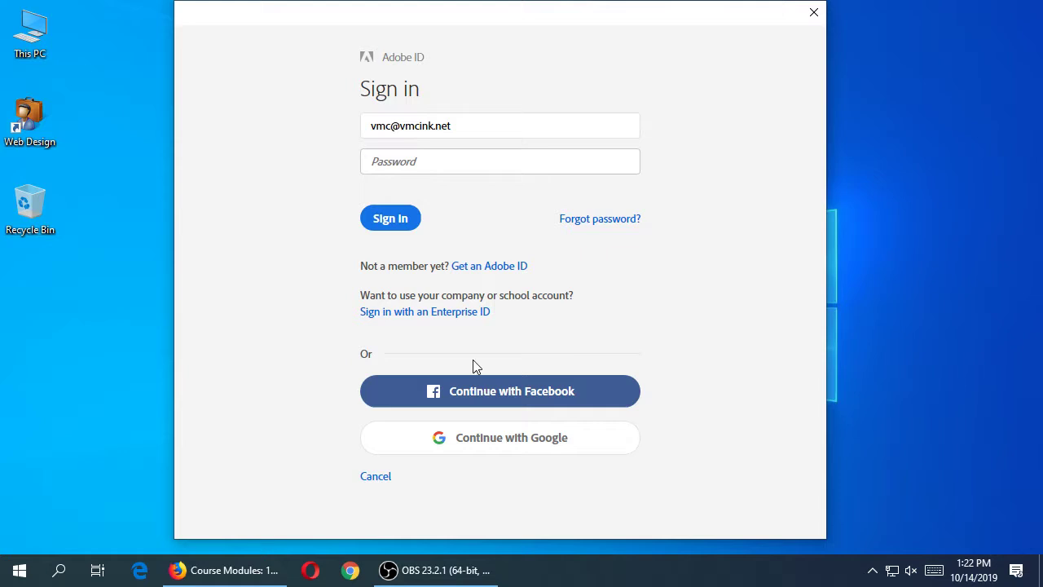
{"action": "left_click", "coordinate": [455, 571]}
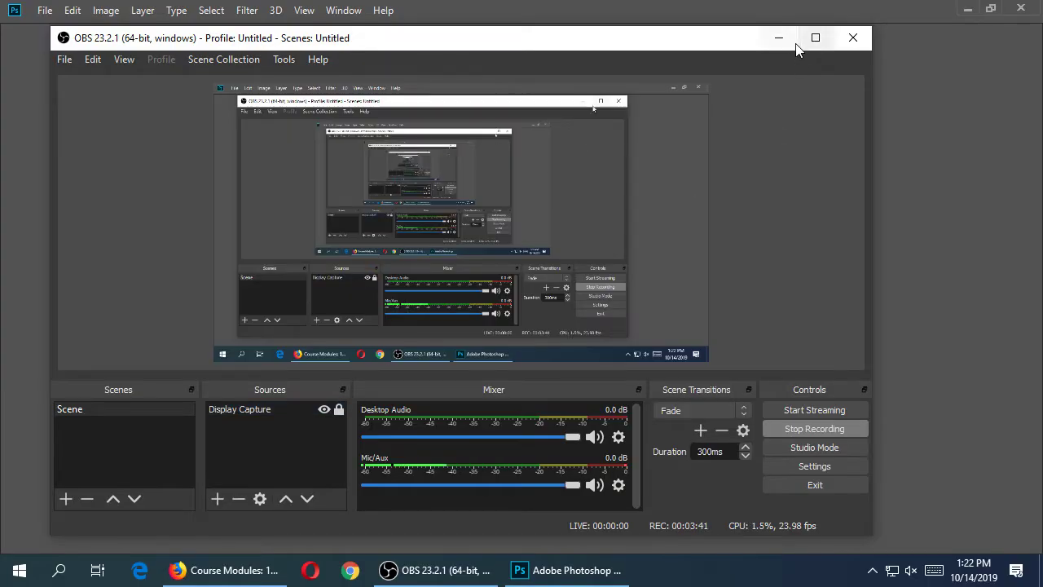
Minimise the OBS Studio recording window to reveal Photoshop's Home screen
{"action": "left_click", "coordinate": [770, 36]}
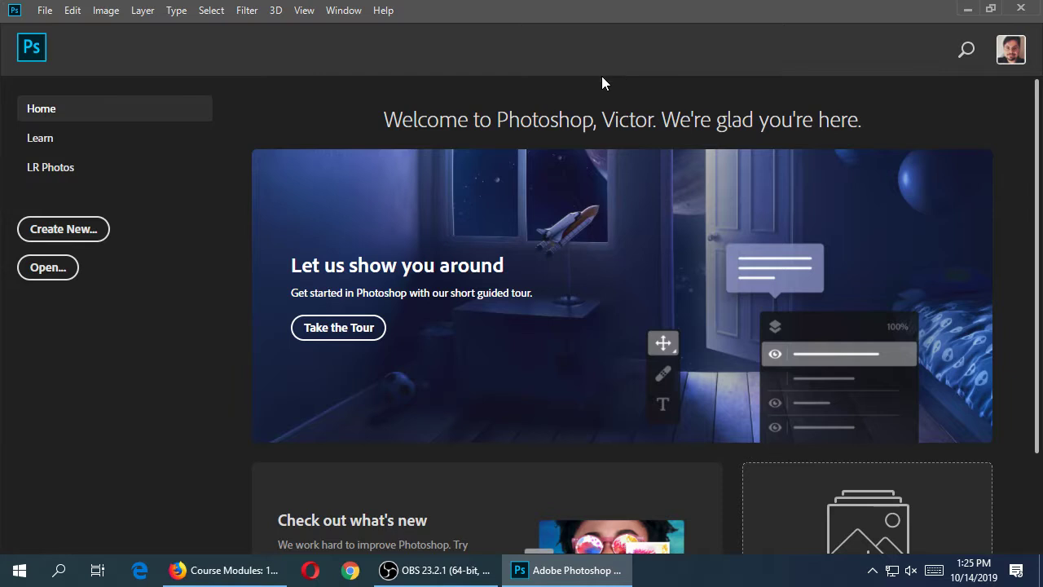
Open the New Document dialog at 7 × 5 inches, 300 ppi, and move it up-left
{"action": "scroll", "coordinate": [536, 196], "scroll_direction": "down", "scroll_amount": 3}
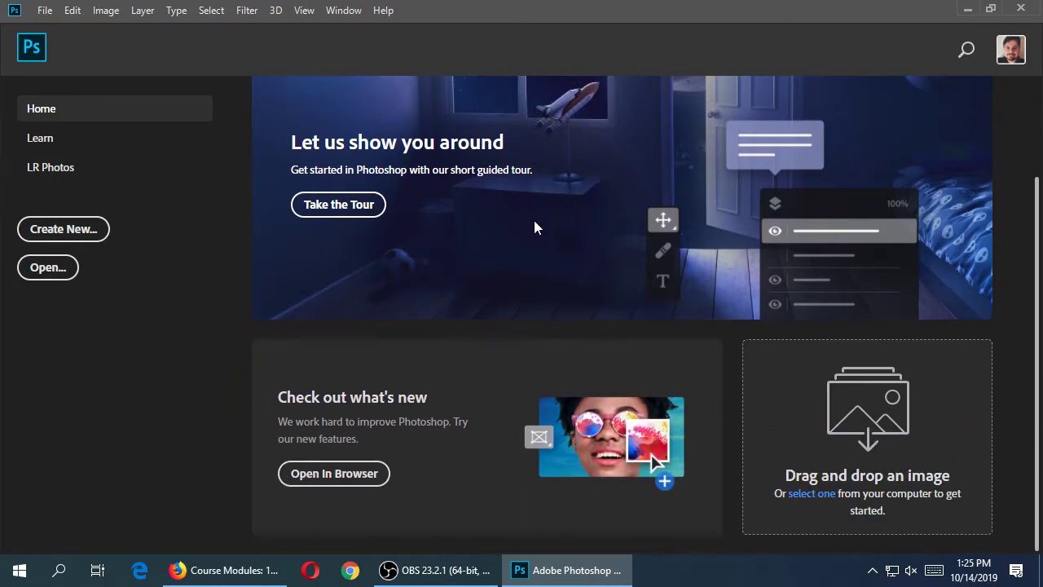
{"action": "scroll", "coordinate": [533, 221], "scroll_direction": "up", "scroll_amount": 3}
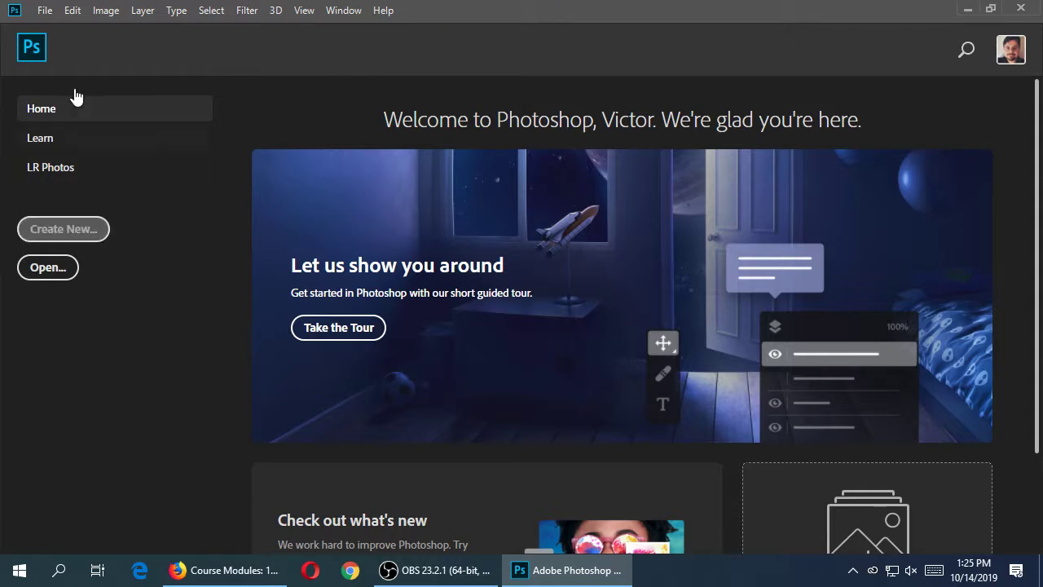
{"action": "left_click", "coordinate": [45, 11]}
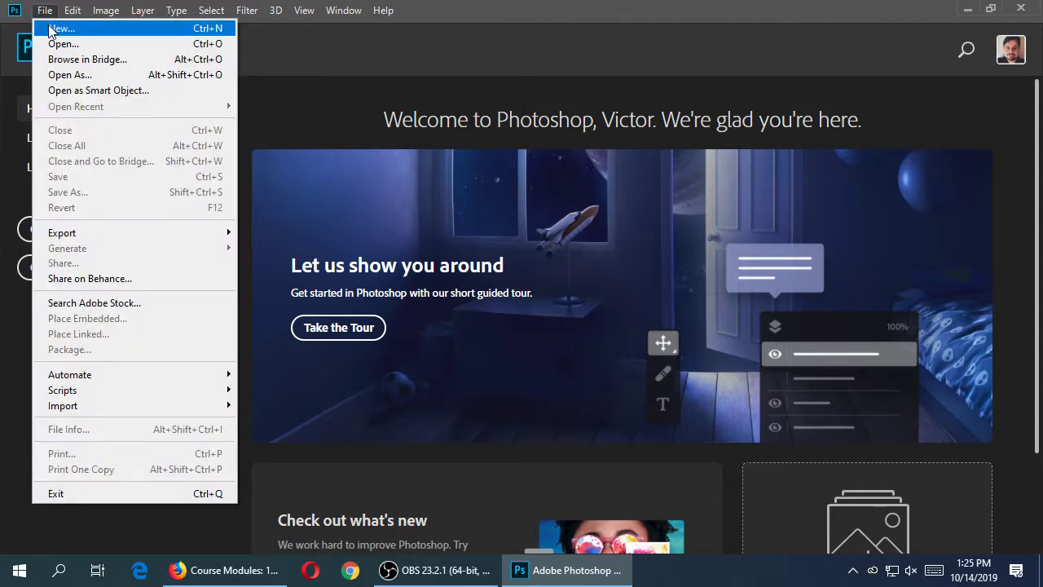
{"action": "left_click", "coordinate": [265, 137]}
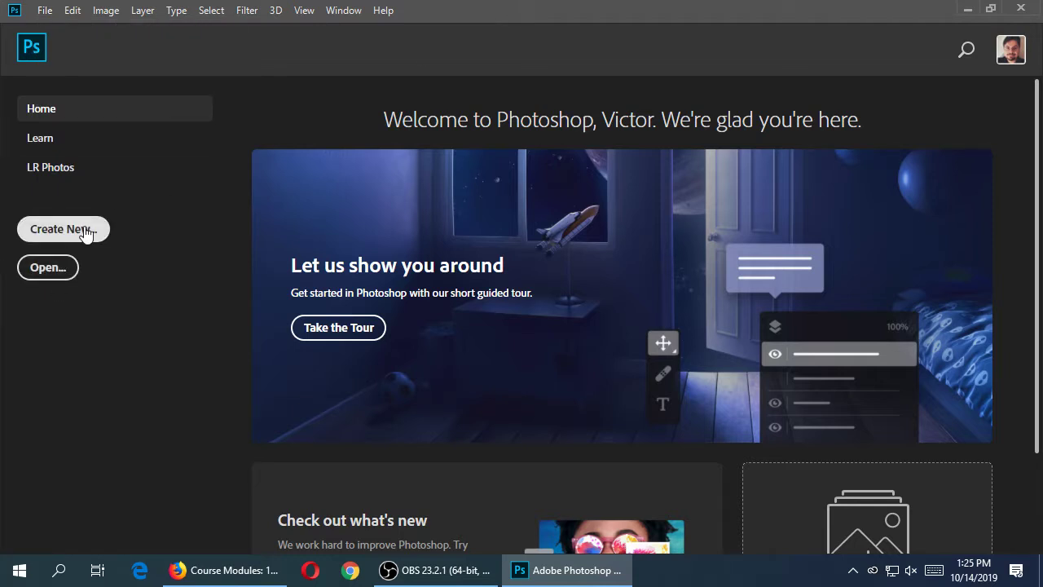
{"action": "left_click", "coordinate": [45, 10]}
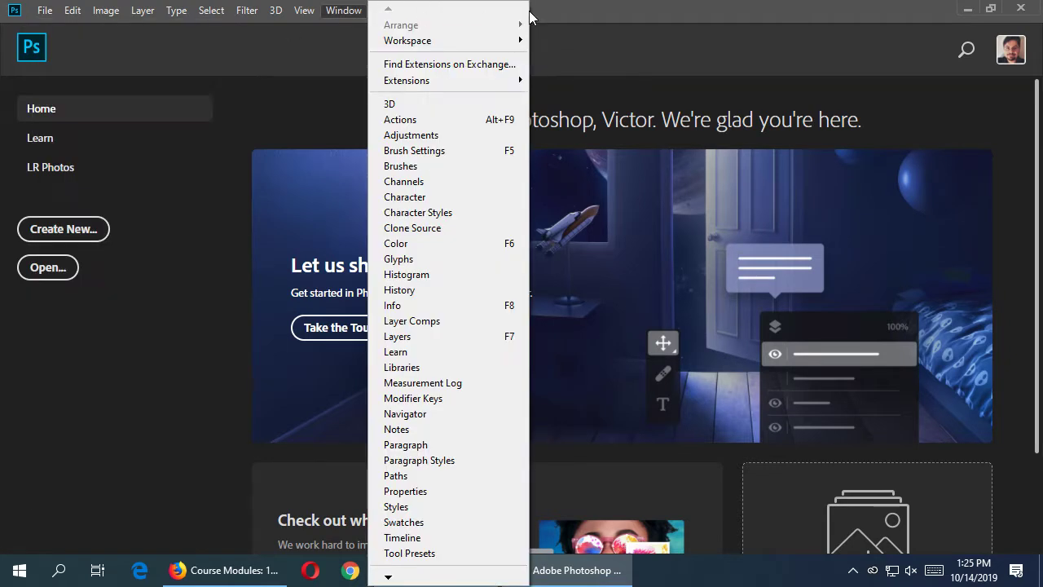
{"action": "left_click", "coordinate": [175, 245]}
{"action": "left_click", "coordinate": [89, 231]}
{"action": "left_click_drag", "start_coordinate": [578, 190], "coordinate": [333, 29]}
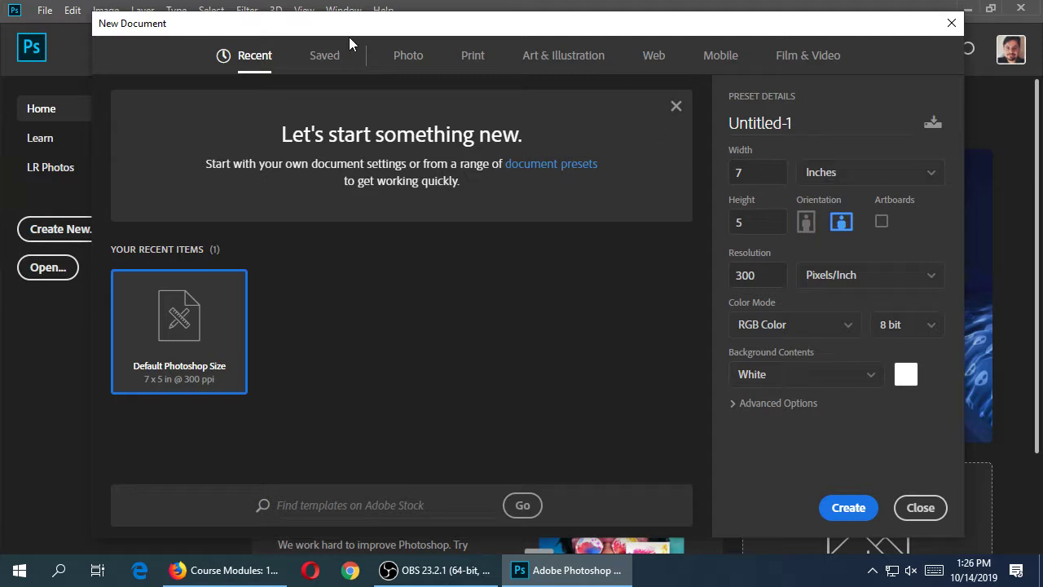
Browse the preset tabs and choose Web Most Common: 1366 × 768 px at 72 ppi
{"action": "left_click", "coordinate": [409, 57]}
{"action": "left_click", "coordinate": [471, 57]}
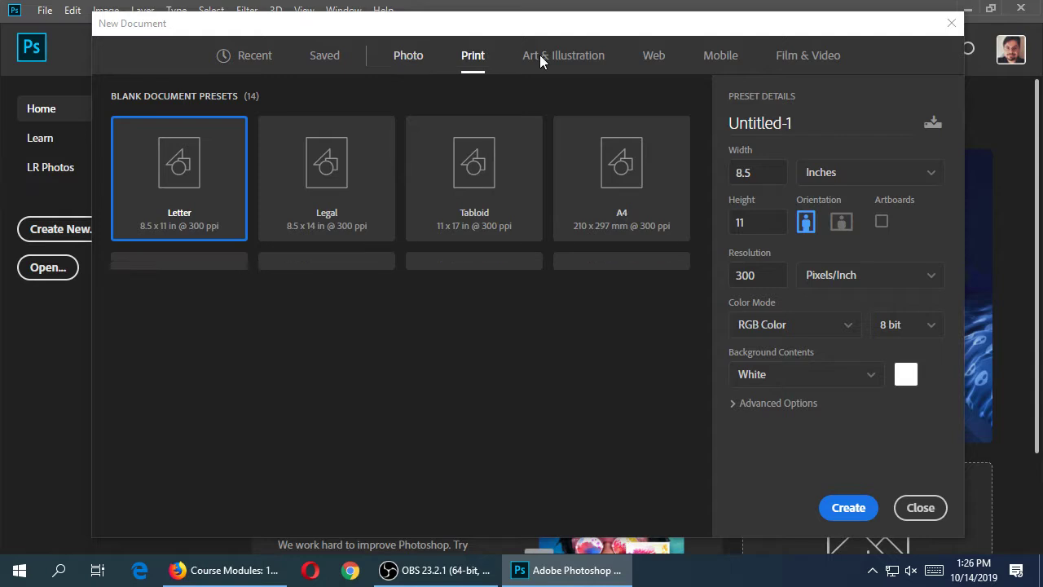
{"action": "left_click", "coordinate": [539, 55]}
{"action": "left_click", "coordinate": [652, 63]}
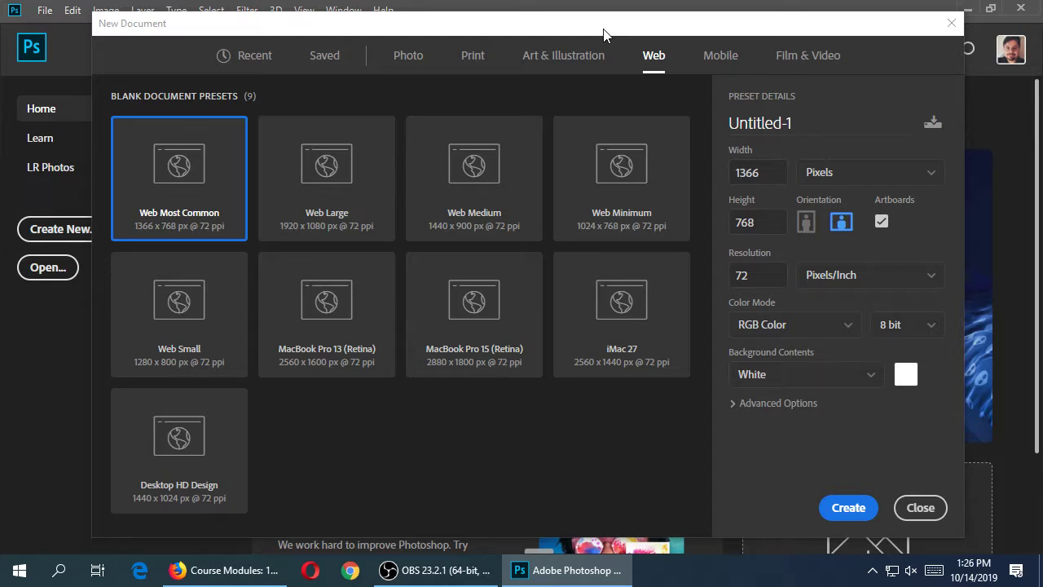
{"action": "key", "text": "super+plus"}
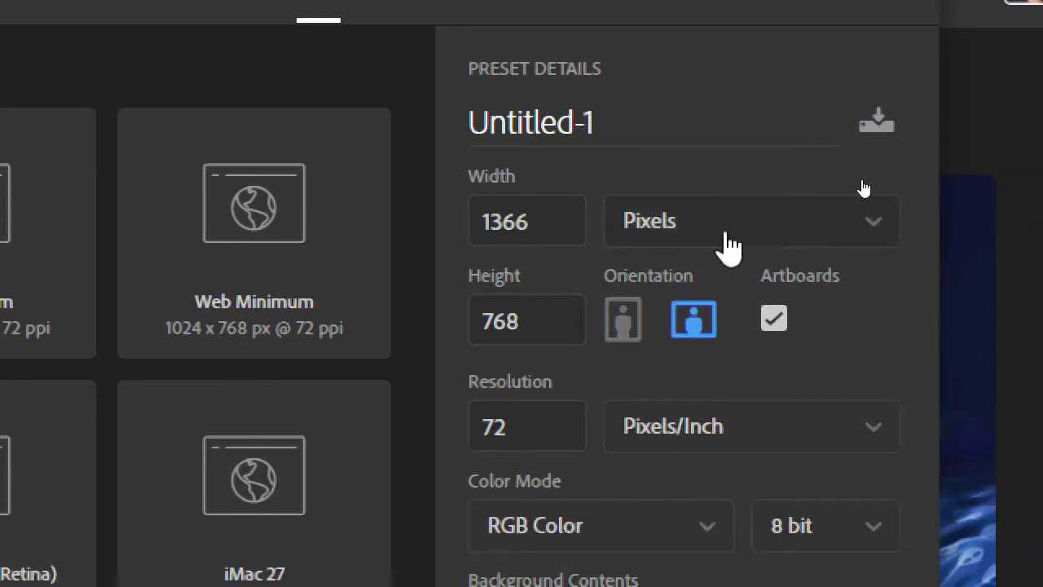
{"action": "key", "text": "super+minus"}
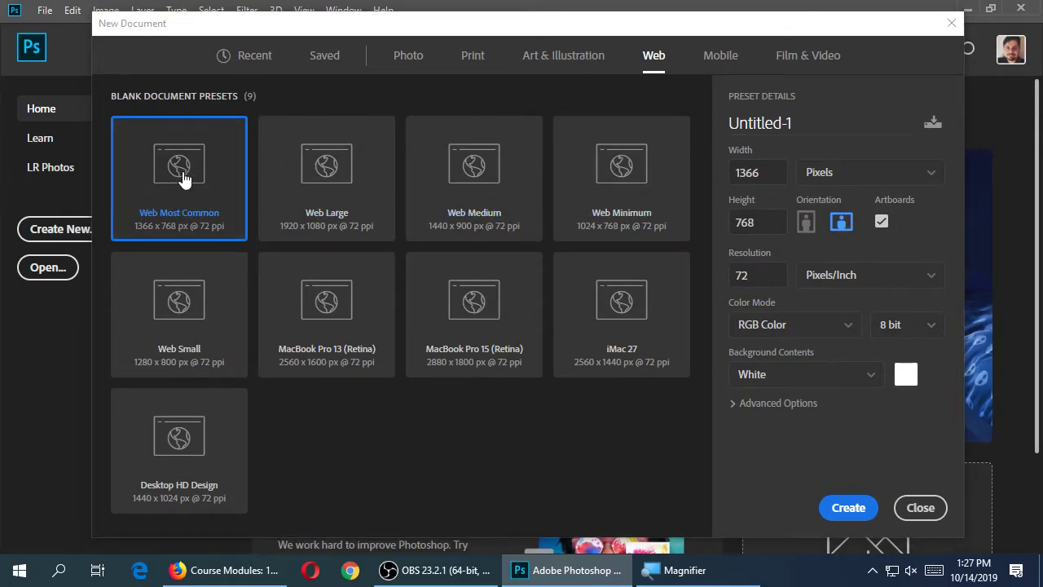
Create Untitled-1 from the web preset, giving a blank white Artboard 1
{"action": "left_click", "coordinate": [849, 510]}
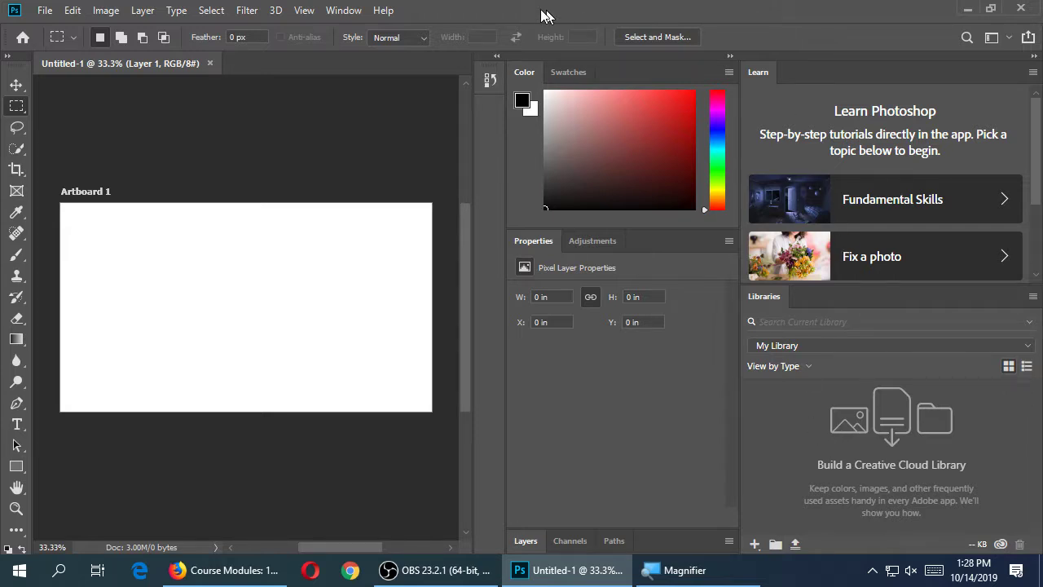
{"action": "left_click", "coordinate": [47, 11]}
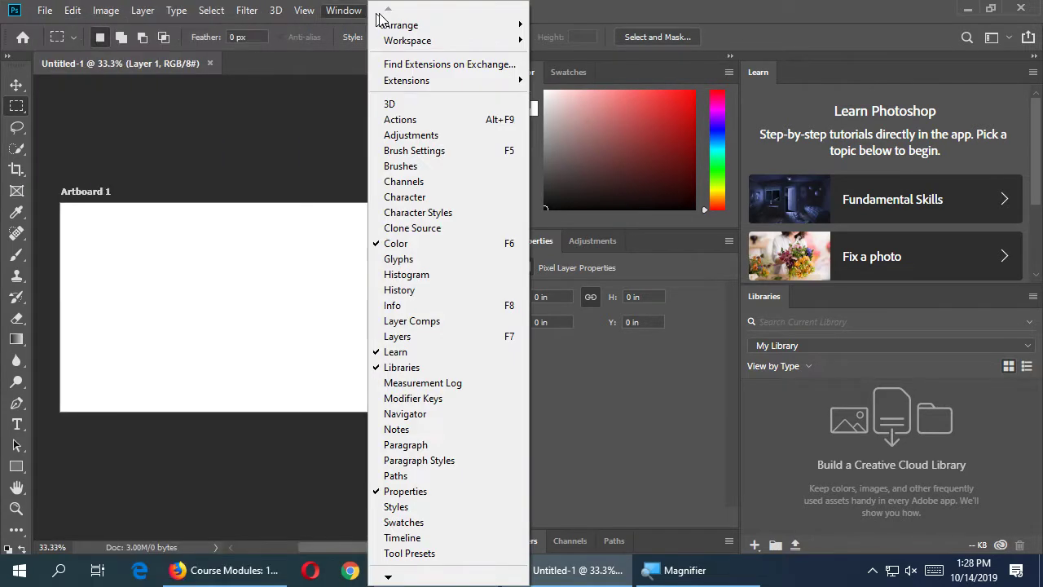
{"action": "left_click", "coordinate": [343, 10]}
{"action": "left_click", "coordinate": [73, 10]}
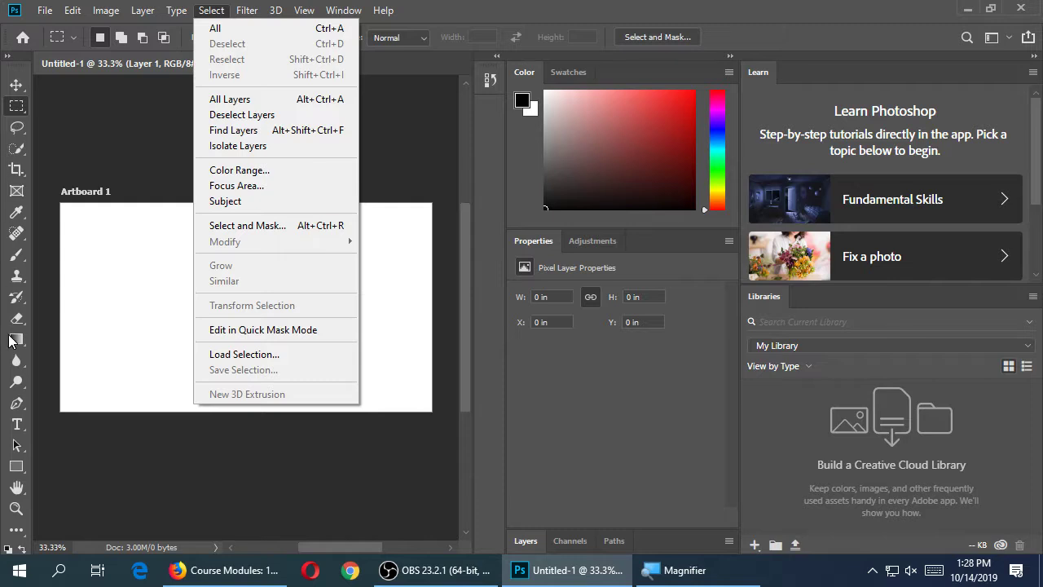
{"action": "left_click", "coordinate": [73, 137]}
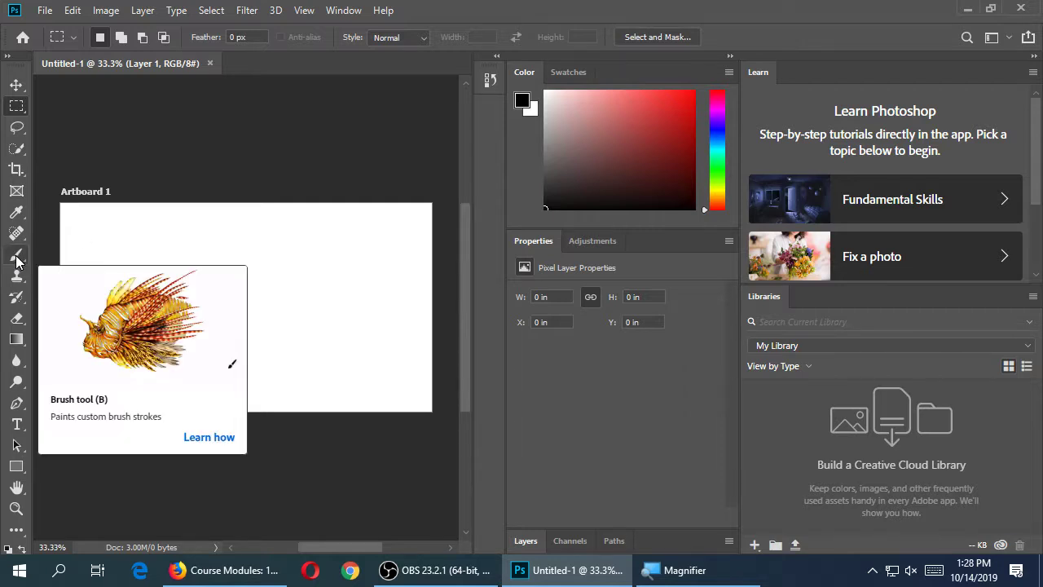
Paint black V, M and C strokes with the Brush tool, then undo the C
{"action": "left_click", "coordinate": [17, 258]}
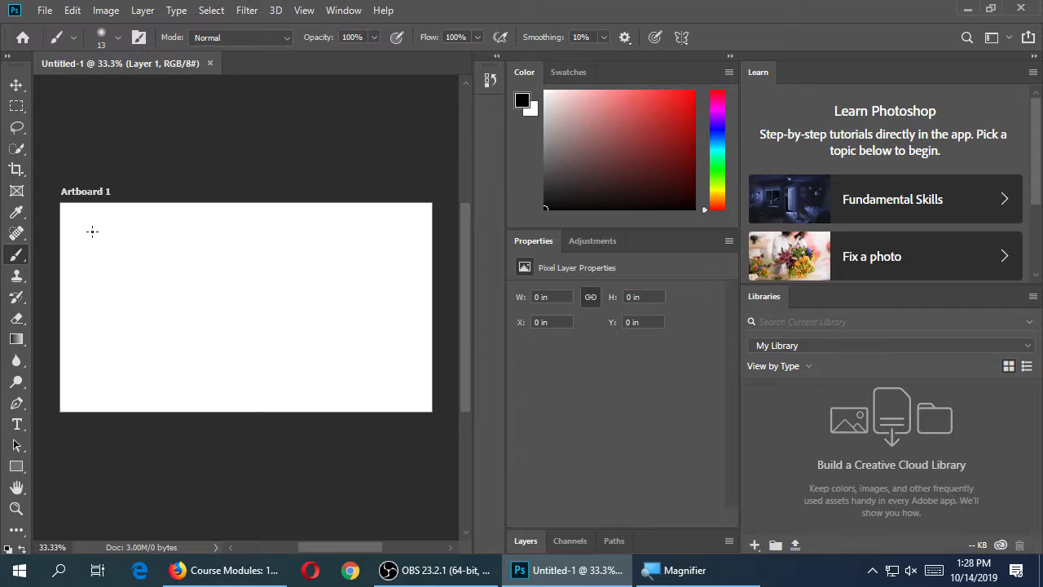
{"action": "mouse_move", "coordinate": [92, 229]}
{"action": "left_mouse_down"}
{"action": "mouse_move", "coordinate": [92, 281]}
{"action": "mouse_move", "coordinate": [112, 236]}
{"action": "mouse_move", "coordinate": [132, 263]}
{"action": "mouse_move", "coordinate": [144, 244]}
{"action": "mouse_move", "coordinate": [149, 275]}
{"action": "left_mouse_up"}
{"action": "mouse_move", "coordinate": [184, 243]}
{"action": "left_mouse_down"}
{"action": "mouse_move", "coordinate": [160, 243]}
{"action": "mouse_move", "coordinate": [190, 269]}
{"action": "left_mouse_up"}
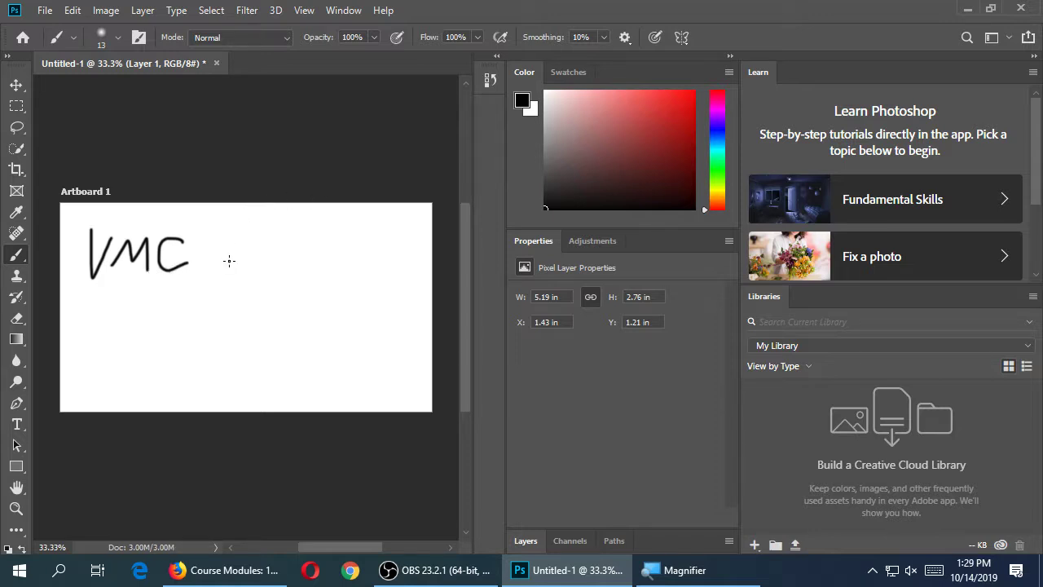
{"action": "key", "text": "ctrl+z"}
{"action": "left_click", "coordinate": [80, 15]}
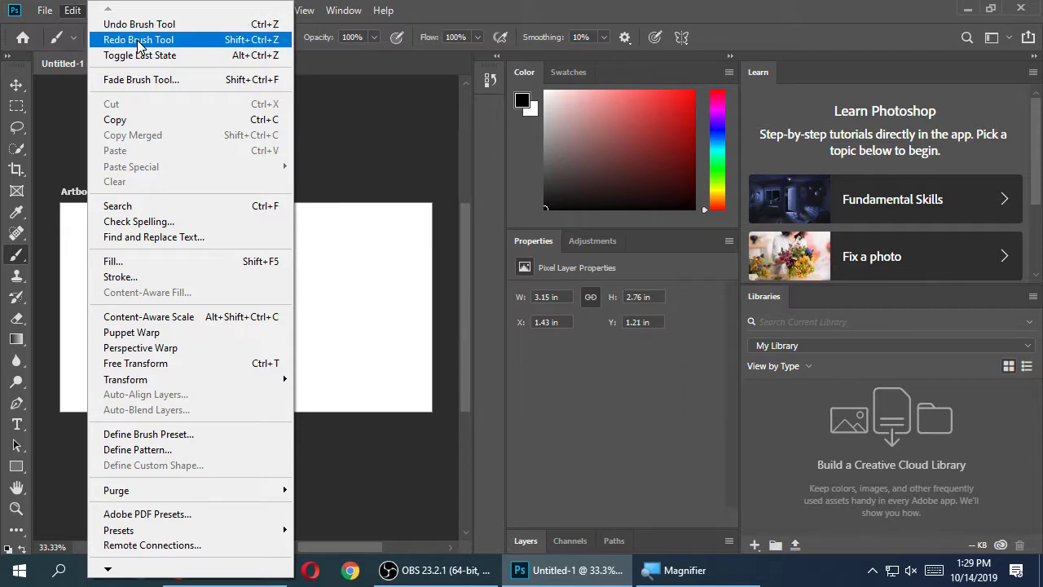
Redo the undone Brush stroke from the Edit menu so the artboard reads VMC
{"action": "left_click", "coordinate": [71, 10]}
{"action": "left_click", "coordinate": [72, 10]}
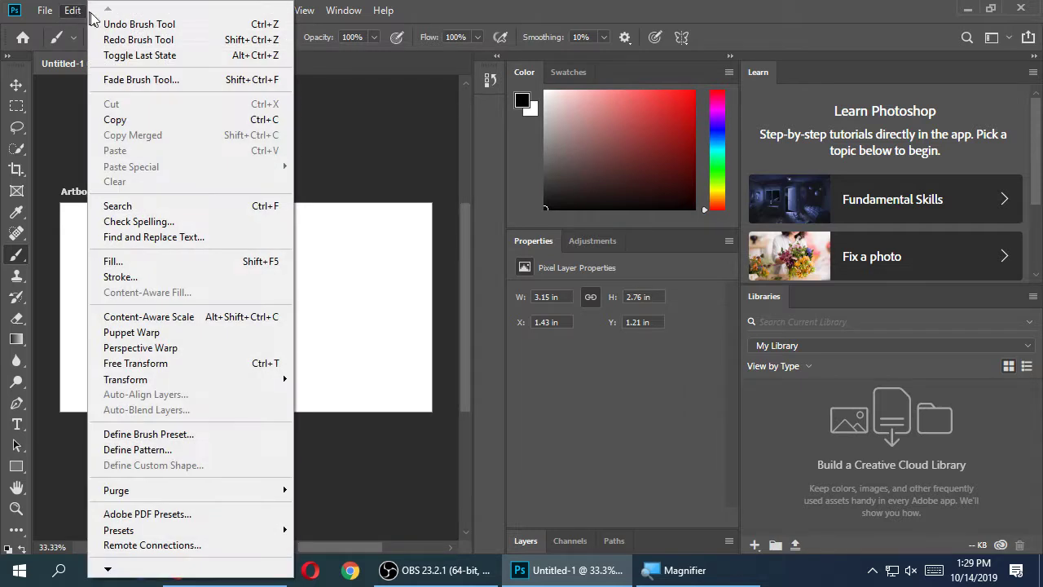
{"action": "left_click", "coordinate": [147, 40]}
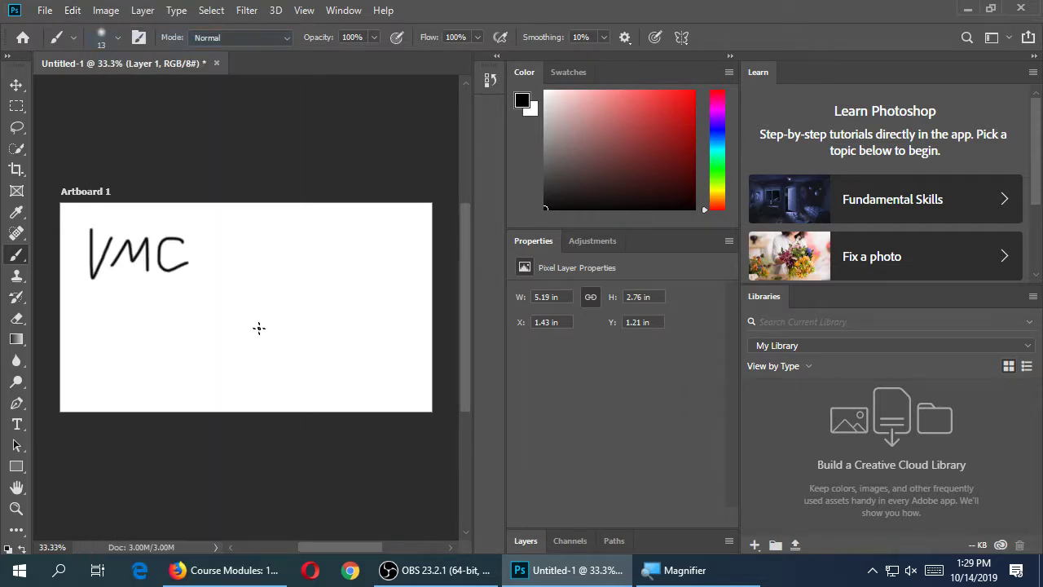
Brush a black oval right of VMC with an @-like scribble inside it
{"action": "left_click_drag", "start_coordinate": [275, 225], "coordinate": [262, 227]}
{"action": "mouse_move", "coordinate": [295, 259]}
{"action": "left_mouse_down"}
{"action": "mouse_move", "coordinate": [316, 288]}
{"action": "mouse_move", "coordinate": [261, 293]}
{"action": "mouse_move", "coordinate": [309, 297]}
{"action": "mouse_move", "coordinate": [270, 265]}
{"action": "left_mouse_up"}
{"action": "left_click_drag", "start_coordinate": [321, 282], "coordinate": [277, 276]}
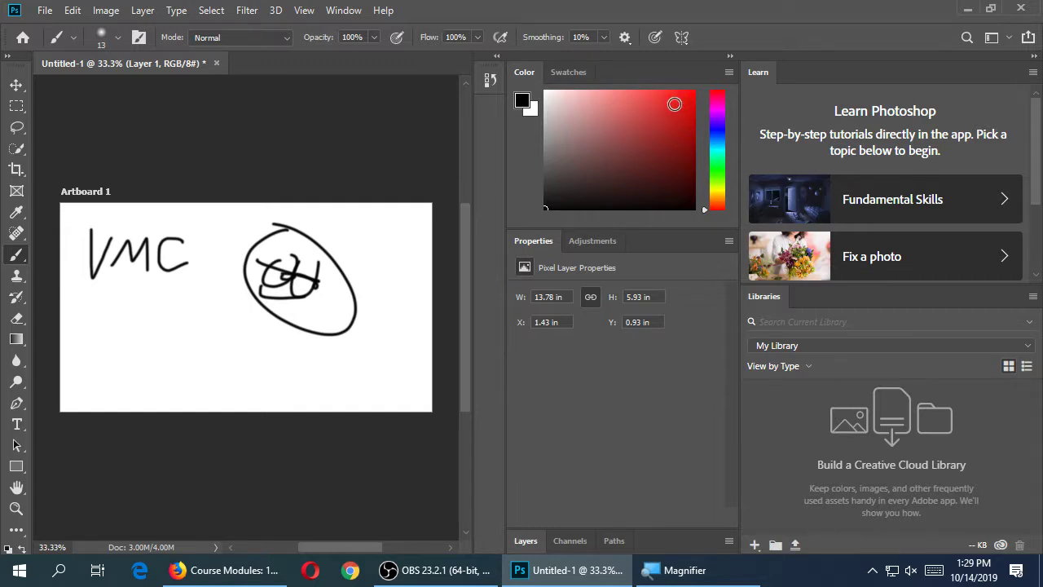
Paint a red loop beside the black circle, then change the foreground colour to pale lavender
{"action": "mouse_move", "coordinate": [675, 102]}
{"action": "left_mouse_down"}
{"action": "mouse_move", "coordinate": [605, 112]}
{"action": "mouse_move", "coordinate": [644, 152]}
{"action": "mouse_move", "coordinate": [671, 112]}
{"action": "mouse_move", "coordinate": [638, 94]}
{"action": "mouse_move", "coordinate": [681, 101]}
{"action": "left_mouse_up"}
{"action": "mouse_move", "coordinate": [388, 255]}
{"action": "left_mouse_down"}
{"action": "mouse_move", "coordinate": [356, 356]}
{"action": "mouse_move", "coordinate": [367, 346]}
{"action": "left_mouse_up"}
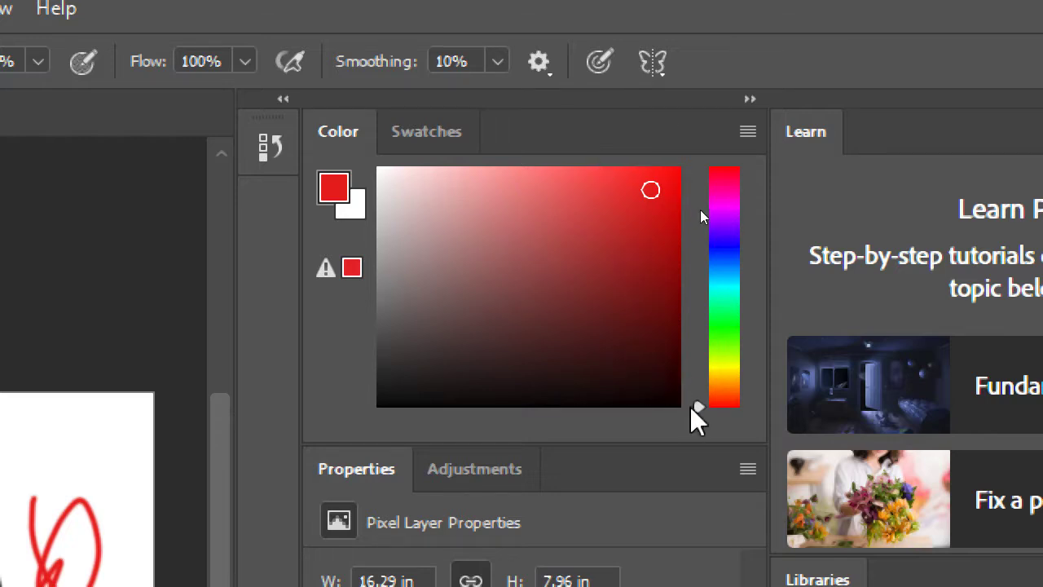
{"action": "left_click_drag", "start_coordinate": [695, 406], "coordinate": [713, 245]}
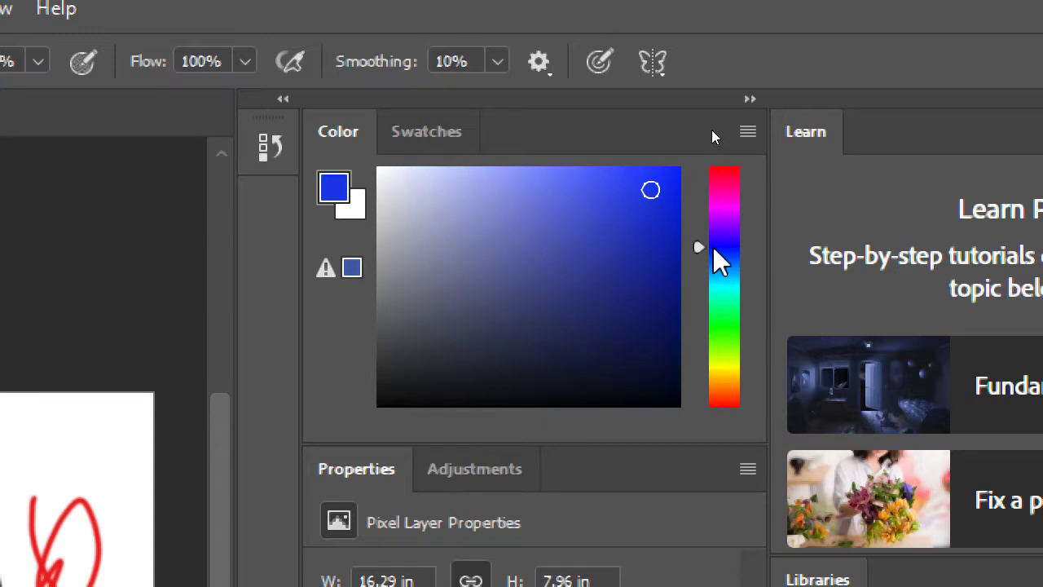
{"action": "left_click", "coordinate": [498, 280]}
{"action": "mouse_move", "coordinate": [492, 219]}
{"action": "left_mouse_down"}
{"action": "mouse_move", "coordinate": [617, 209]}
{"action": "mouse_move", "coordinate": [666, 179]}
{"action": "left_mouse_up"}
{"action": "left_click_drag", "start_coordinate": [405, 195], "coordinate": [416, 175]}
{"action": "left_click_drag", "start_coordinate": [430, 232], "coordinate": [619, 246]}
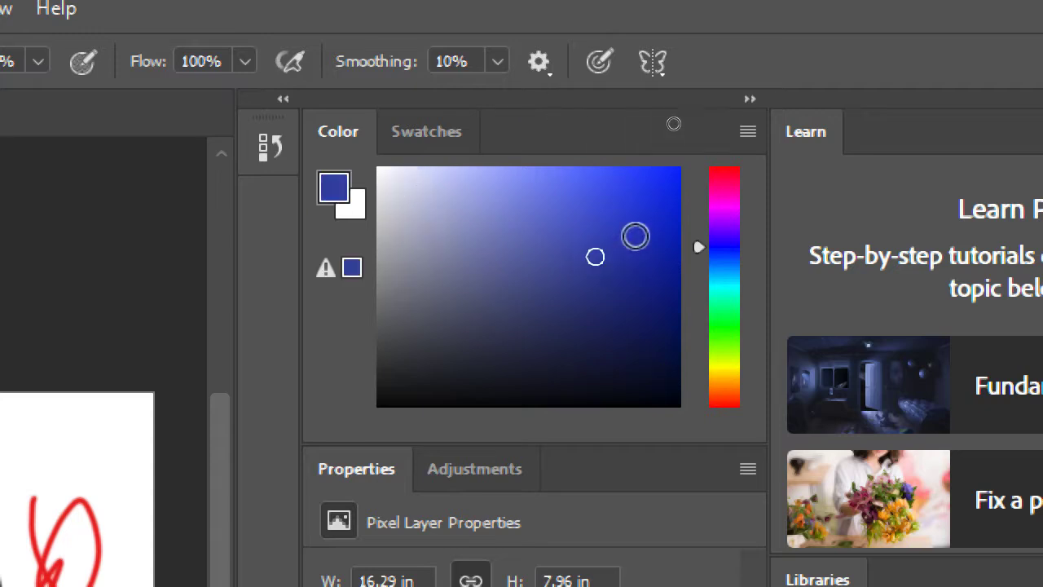
{"action": "left_click", "coordinate": [415, 186]}
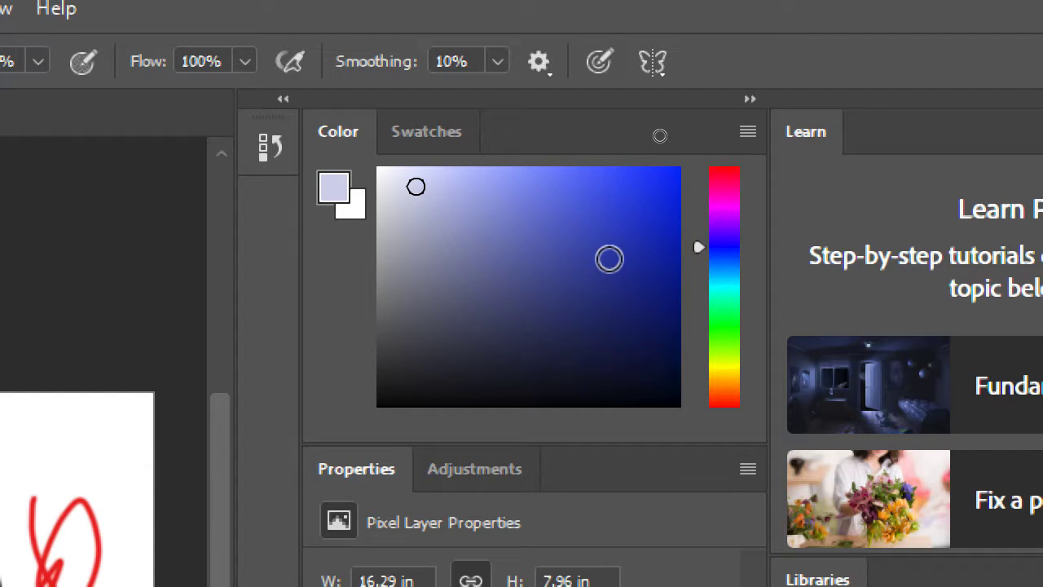
{"action": "key", "text": "super+minus"}
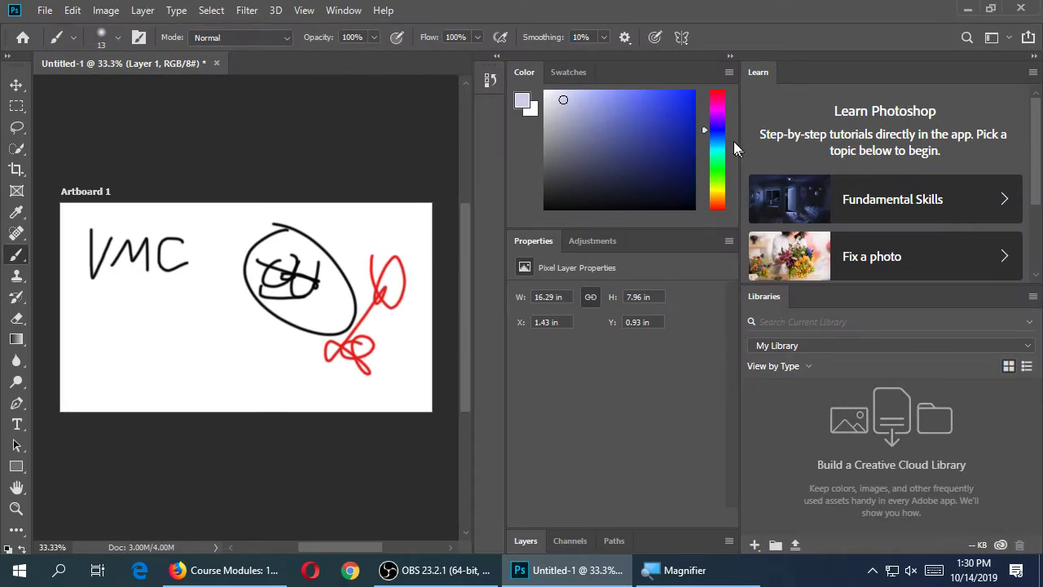
Paint a lavender stroke at lower left, then switch to bright green and paint a long squiggle
{"action": "mouse_move", "coordinate": [133, 345]}
{"action": "left_mouse_down"}
{"action": "mouse_move", "coordinate": [169, 376]}
{"action": "mouse_move", "coordinate": [226, 382]}
{"action": "mouse_move", "coordinate": [337, 365]}
{"action": "mouse_move", "coordinate": [214, 346]}
{"action": "left_mouse_up"}
{"action": "left_click_drag", "start_coordinate": [704, 127], "coordinate": [706, 159]}
{"action": "left_click", "coordinate": [670, 99]}
{"action": "left_click", "coordinate": [688, 95]}
{"action": "mouse_move", "coordinate": [192, 264]}
{"action": "left_mouse_down"}
{"action": "mouse_move", "coordinate": [210, 334]}
{"action": "mouse_move", "coordinate": [279, 373]}
{"action": "left_mouse_up"}
{"action": "left_click_drag", "start_coordinate": [336, 349], "coordinate": [359, 351]}
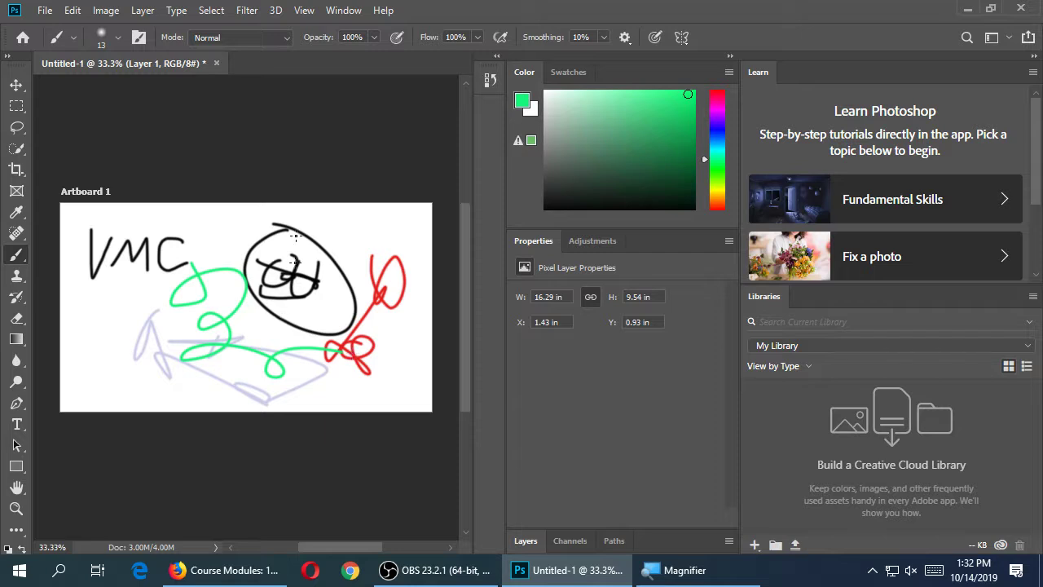
Select the Move tool and try dragging the painted strokes on the artboard
{"action": "left_click", "coordinate": [19, 95]}
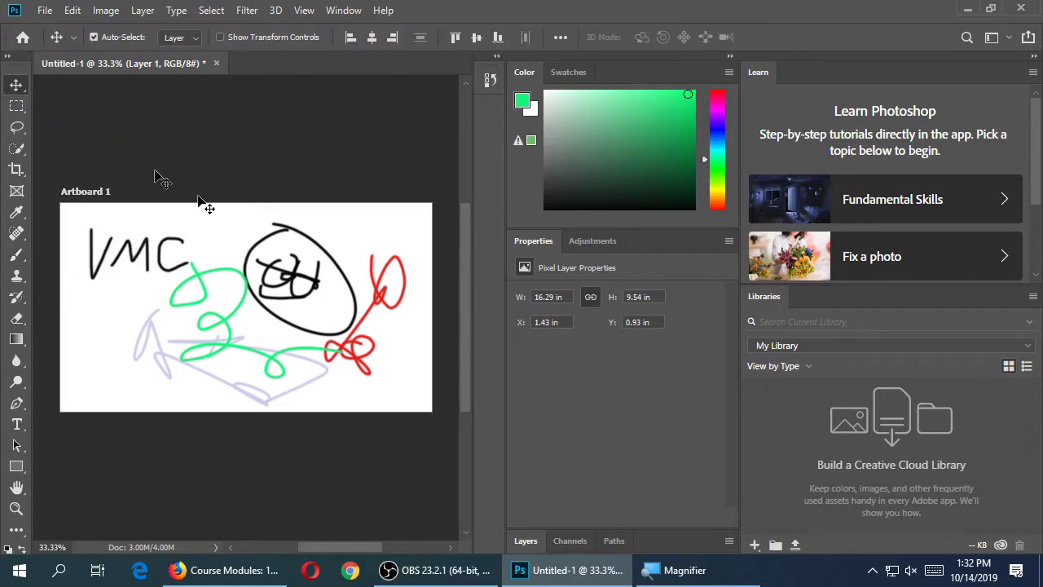
{"action": "mouse_move", "coordinate": [323, 253]}
{"action": "left_mouse_down"}
{"action": "mouse_move", "coordinate": [257, 281]}
{"action": "mouse_move", "coordinate": [318, 302]}
{"action": "mouse_move", "coordinate": [348, 267]}
{"action": "mouse_move", "coordinate": [221, 303]}
{"action": "mouse_move", "coordinate": [329, 257]}
{"action": "left_mouse_up"}
Expand the Layers panel and create an empty Layer 2 above Layer 1 in Artboard 1
{"action": "left_click", "coordinate": [526, 541]}
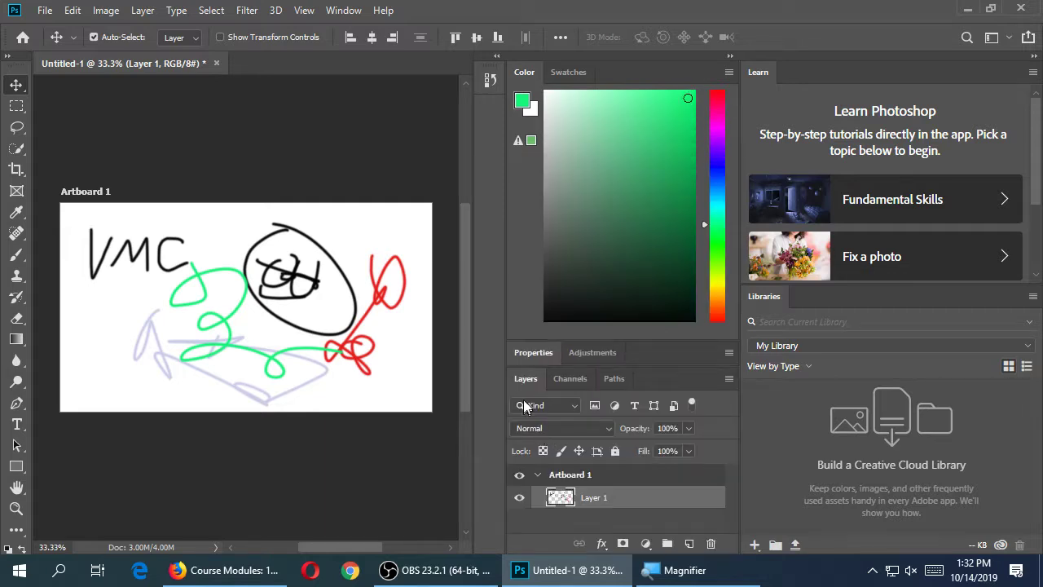
{"action": "double_click", "coordinate": [526, 379]}
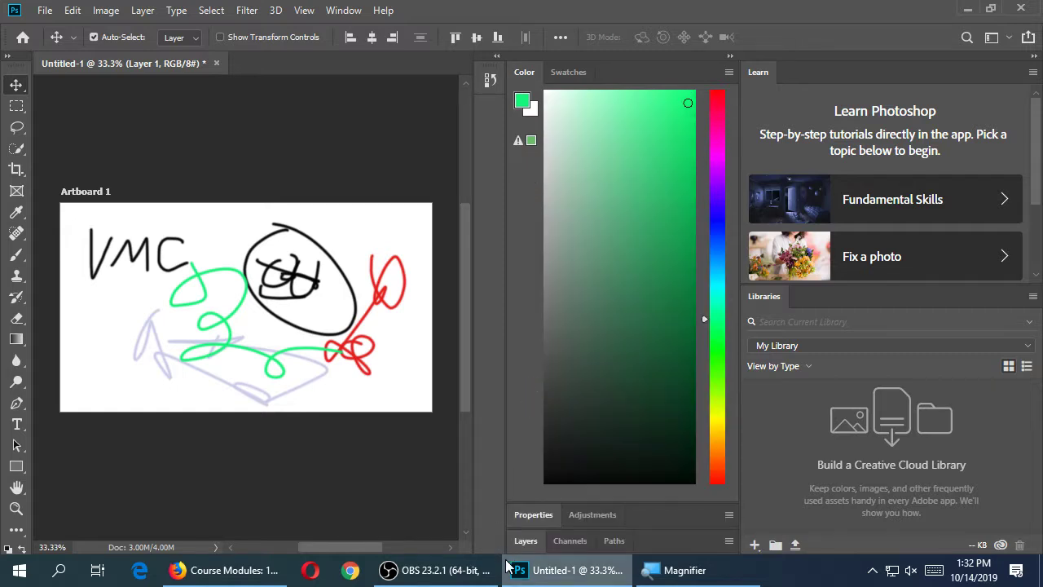
{"action": "left_click", "coordinate": [525, 541]}
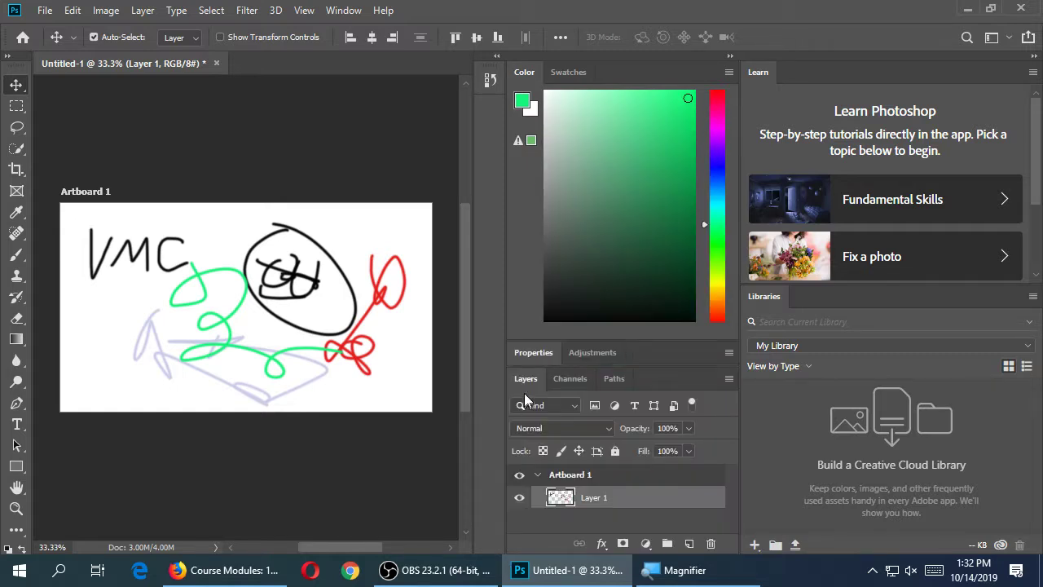
{"action": "double_click", "coordinate": [522, 380]}
{"action": "left_click", "coordinate": [526, 541]}
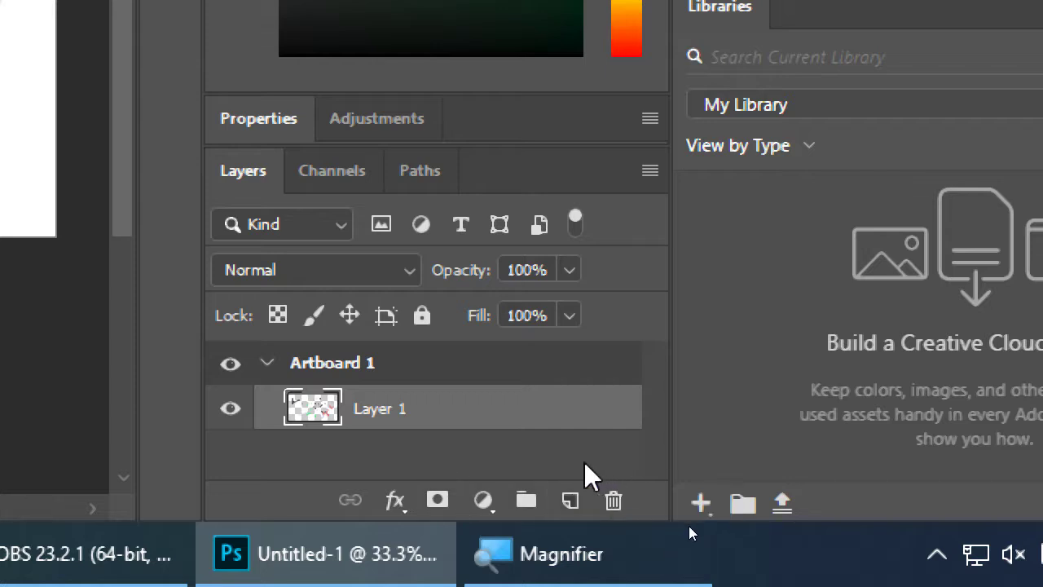
{"action": "left_click", "coordinate": [605, 540]}
{"action": "left_click", "coordinate": [570, 500]}
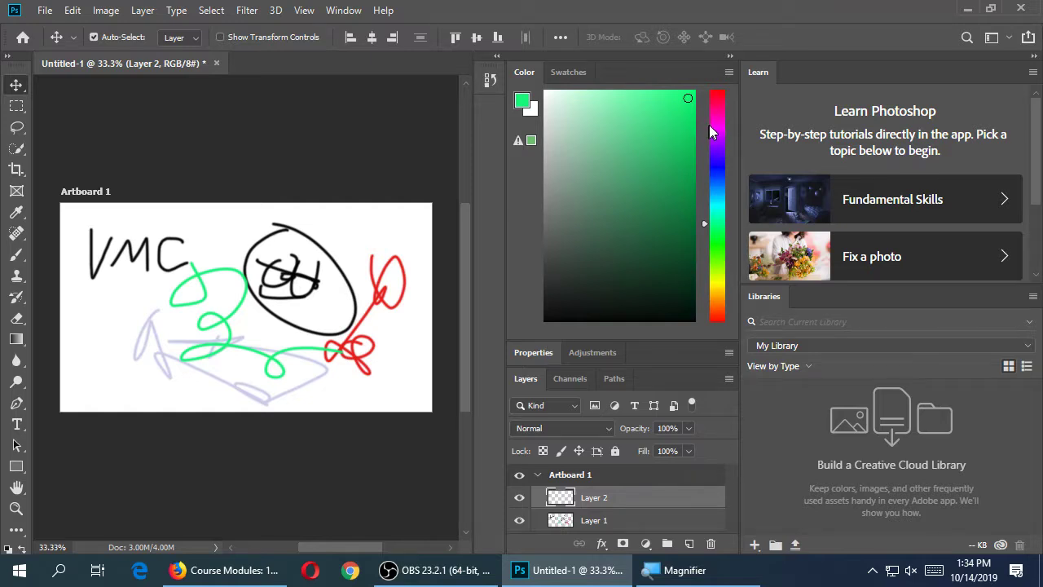
{"action": "left_click", "coordinate": [708, 125]}
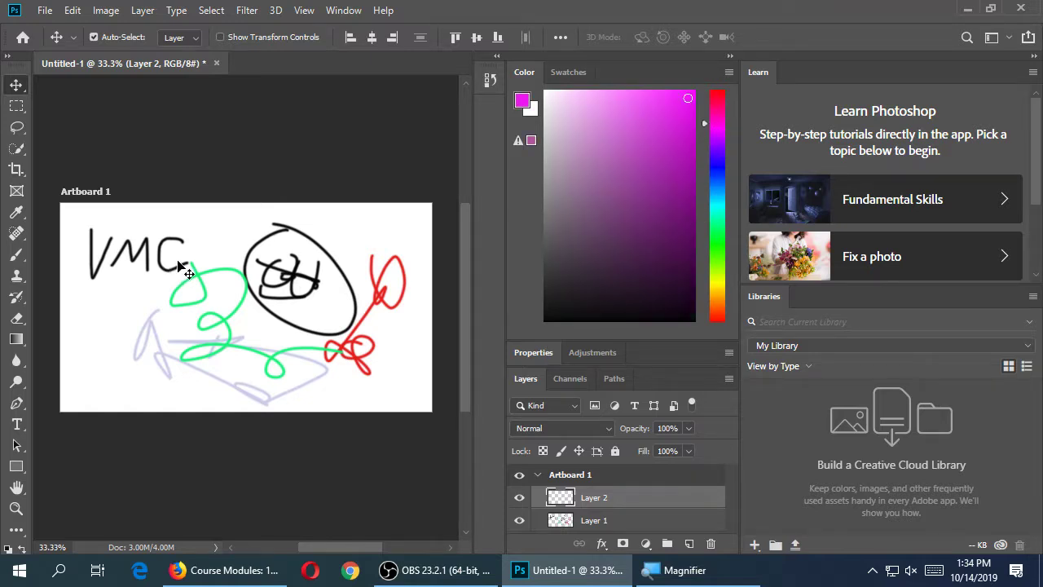
{"action": "key", "text": "b"}
{"action": "mouse_move", "coordinate": [148, 269]}
{"action": "left_mouse_down"}
{"action": "mouse_move", "coordinate": [151, 363]}
{"action": "mouse_move", "coordinate": [216, 285]}
{"action": "mouse_move", "coordinate": [217, 313]}
{"action": "mouse_move", "coordinate": [139, 323]}
{"action": "mouse_move", "coordinate": [149, 332]}
{"action": "mouse_move", "coordinate": [149, 284]}
{"action": "mouse_move", "coordinate": [177, 287]}
{"action": "left_mouse_up"}
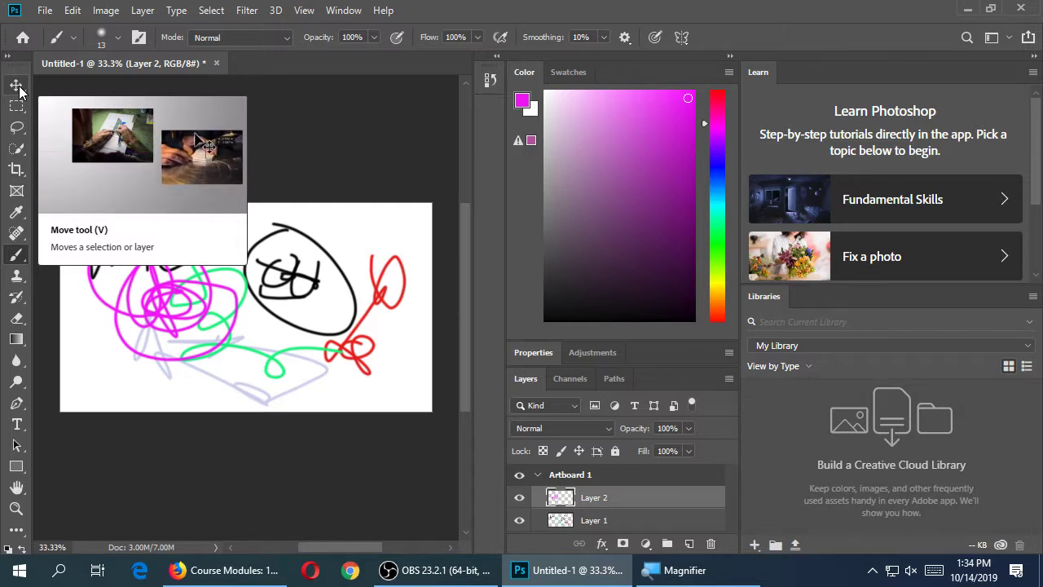
{"action": "left_click", "coordinate": [18, 87]}
{"action": "mouse_move", "coordinate": [172, 298]}
{"action": "left_mouse_down"}
{"action": "mouse_move", "coordinate": [265, 302]}
{"action": "mouse_move", "coordinate": [329, 326]}
{"action": "mouse_move", "coordinate": [321, 347]}
{"action": "mouse_move", "coordinate": [174, 335]}
{"action": "mouse_move", "coordinate": [133, 344]}
{"action": "mouse_move", "coordinate": [137, 302]}
{"action": "mouse_move", "coordinate": [173, 284]}
{"action": "mouse_move", "coordinate": [147, 291]}
{"action": "left_mouse_up"}
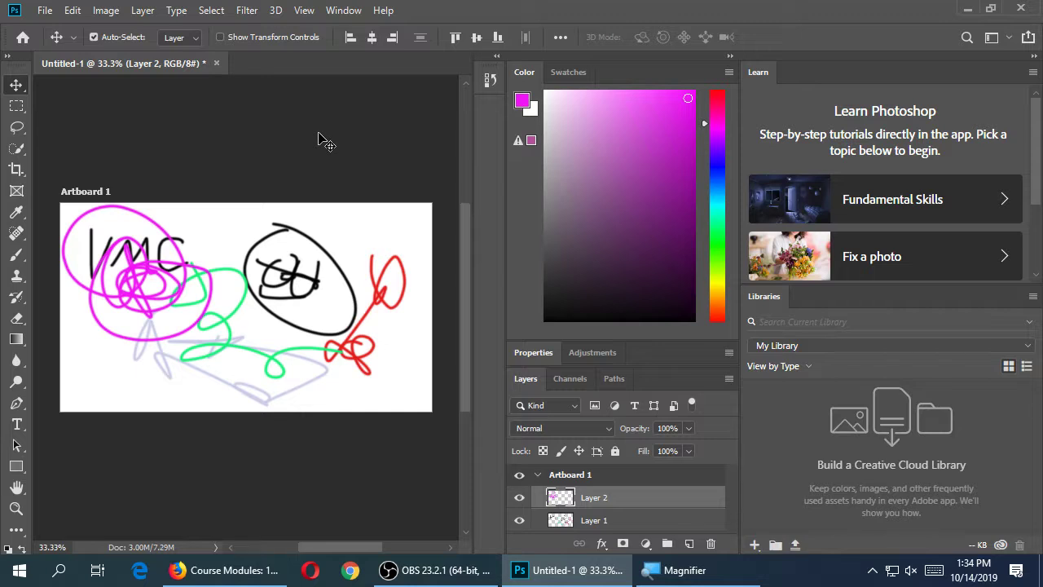
{"action": "mouse_move", "coordinate": [122, 277]}
{"action": "left_mouse_down"}
{"action": "mouse_move", "coordinate": [224, 285]}
{"action": "mouse_move", "coordinate": [360, 336]}
{"action": "mouse_move", "coordinate": [356, 350]}
{"action": "left_mouse_up"}
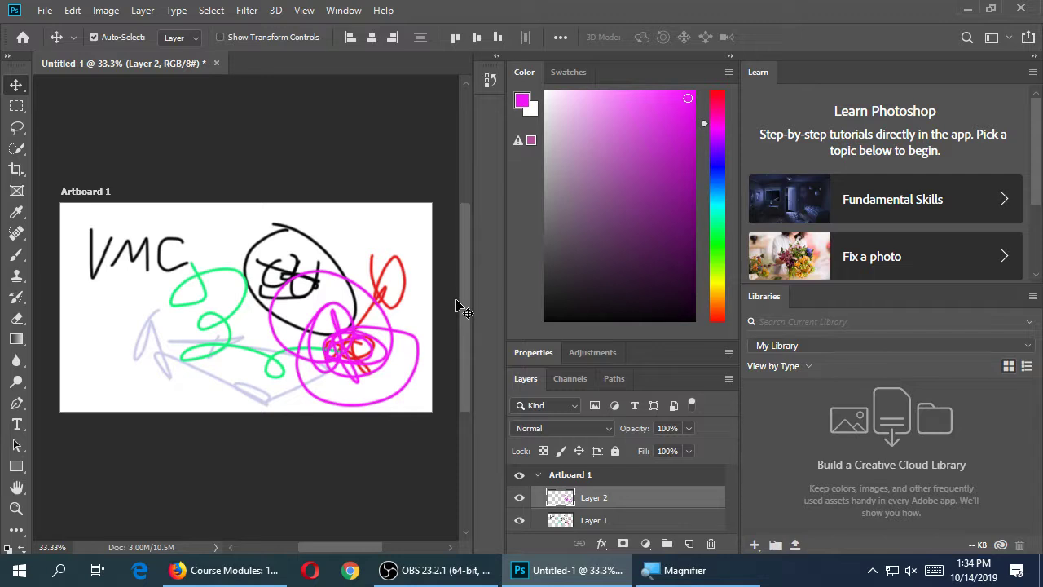
Move Layer 1 and Layer 2 together to the left, then undo that move
{"action": "left_click_drag", "start_coordinate": [361, 350], "coordinate": [226, 356]}
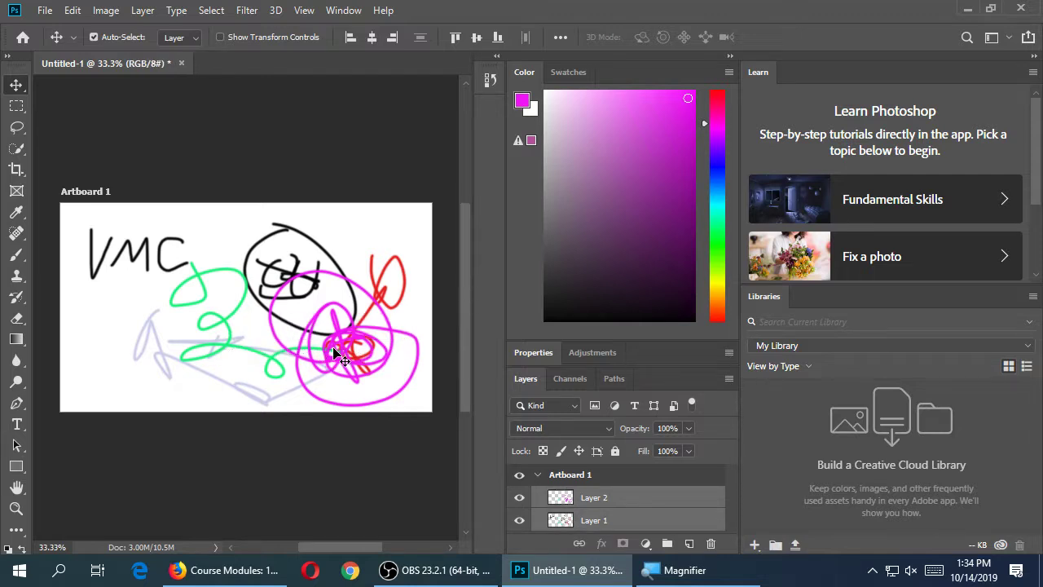
{"action": "left_click_drag", "start_coordinate": [334, 353], "coordinate": [313, 356]}
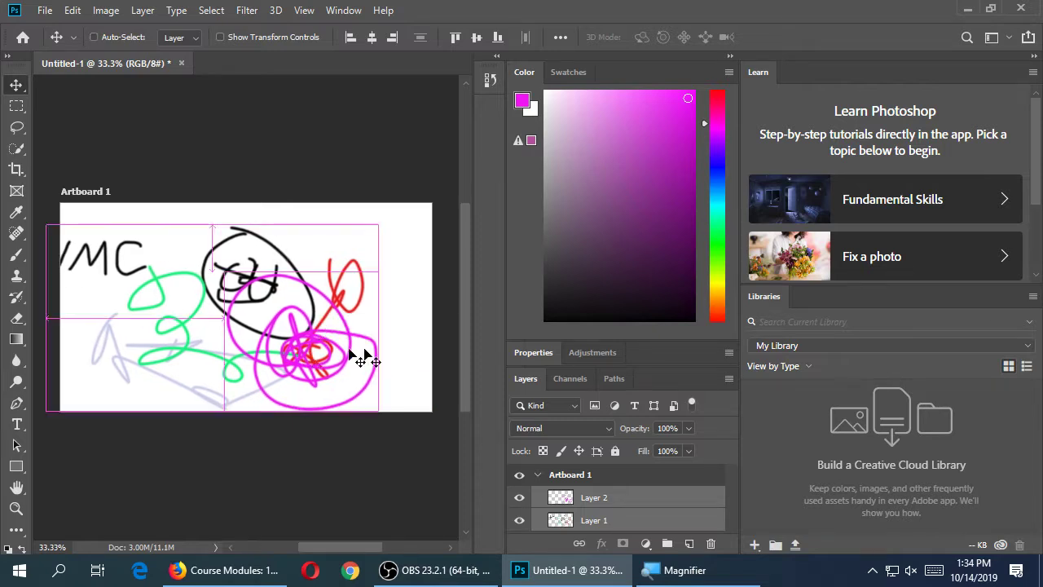
{"action": "key", "text": "ctrl+z"}
Shift Layer 1's drawing, then move Layer 2's magenta scribble back onto the black circle
{"action": "left_click", "coordinate": [643, 517]}
{"action": "left_click", "coordinate": [649, 505]}
{"action": "left_click", "coordinate": [643, 520]}
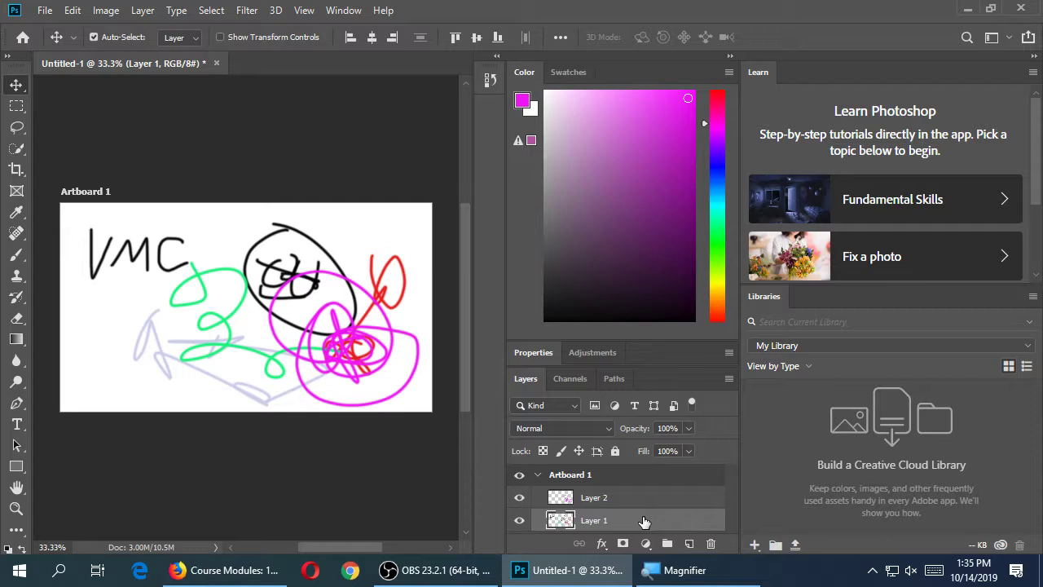
{"action": "mouse_move", "coordinate": [150, 275]}
{"action": "left_mouse_down"}
{"action": "mouse_move", "coordinate": [129, 275]}
{"action": "mouse_move", "coordinate": [82, 319]}
{"action": "mouse_move", "coordinate": [125, 241]}
{"action": "mouse_move", "coordinate": [145, 251]}
{"action": "left_mouse_up"}
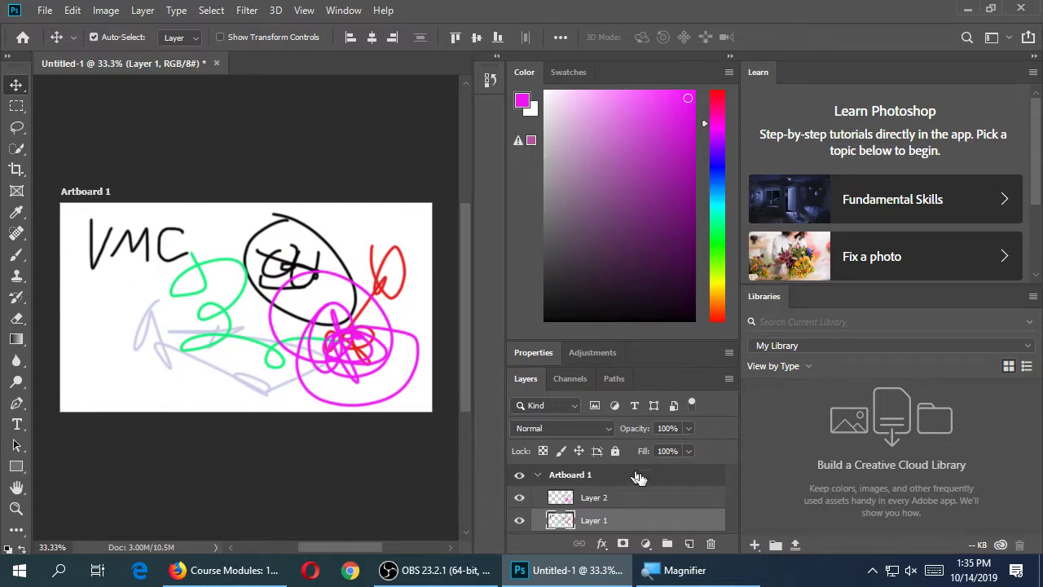
{"action": "left_click", "coordinate": [649, 499]}
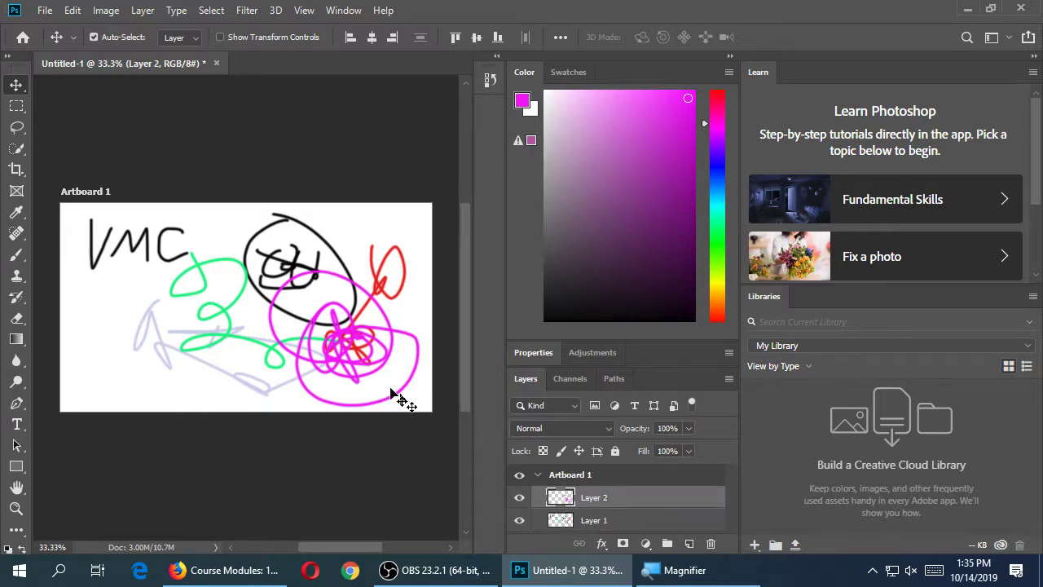
{"action": "mouse_move", "coordinate": [353, 371]}
{"action": "left_mouse_down"}
{"action": "mouse_move", "coordinate": [188, 358]}
{"action": "mouse_move", "coordinate": [145, 312]}
{"action": "mouse_move", "coordinate": [166, 301]}
{"action": "mouse_move", "coordinate": [154, 366]}
{"action": "left_mouse_up"}
{"action": "left_click", "coordinate": [662, 521]}
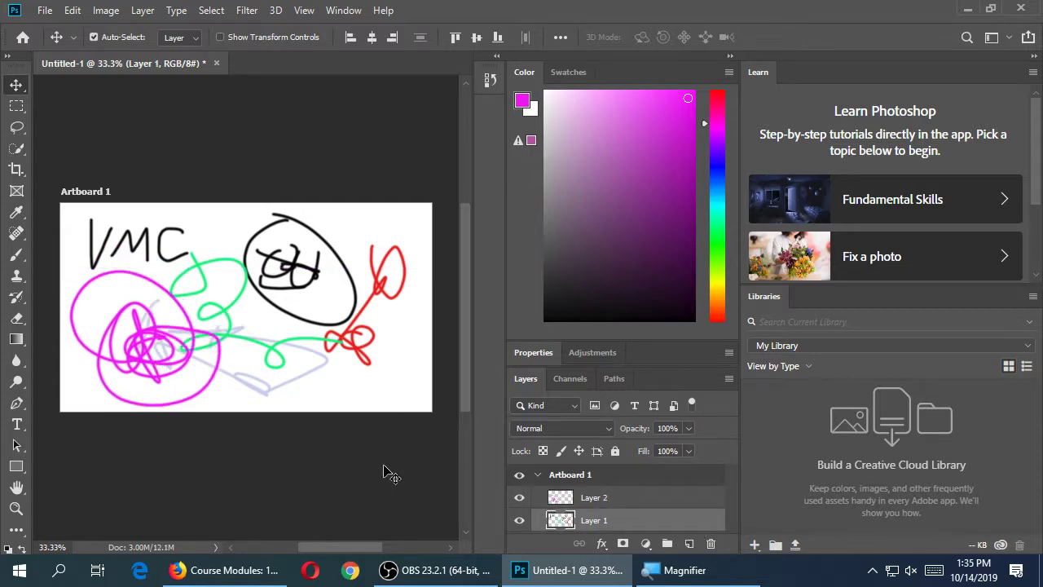
{"action": "mouse_move", "coordinate": [151, 344]}
{"action": "left_mouse_down"}
{"action": "mouse_move", "coordinate": [249, 281]}
{"action": "mouse_move", "coordinate": [310, 277]}
{"action": "mouse_move", "coordinate": [356, 324]}
{"action": "mouse_move", "coordinate": [360, 350]}
{"action": "left_mouse_up"}
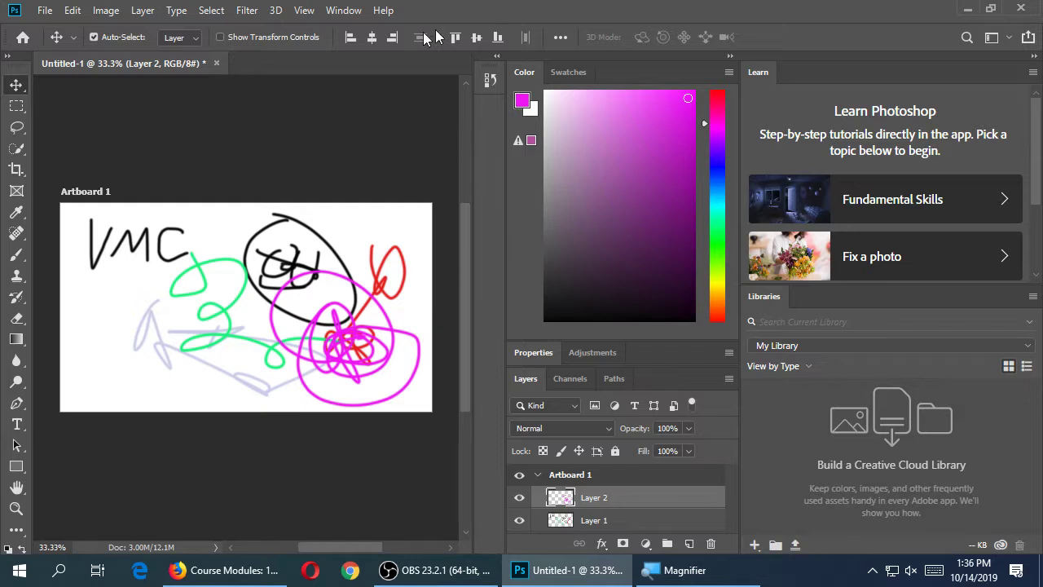
Open the File menu
{"action": "left_click", "coordinate": [42, 15]}
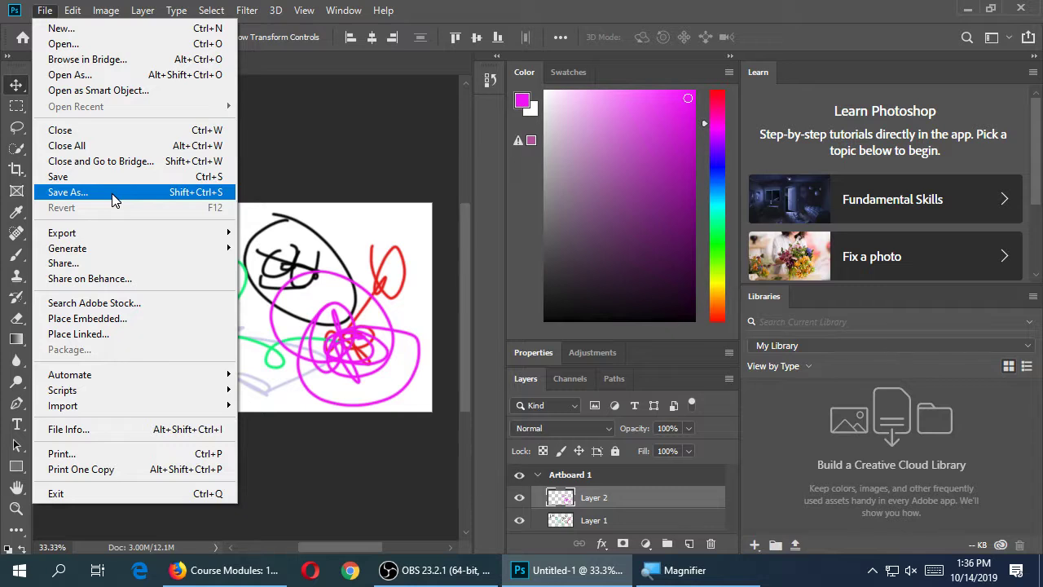
Choose Save As, move the dialog aside, and open the Save as type format list
{"action": "left_click", "coordinate": [113, 197]}
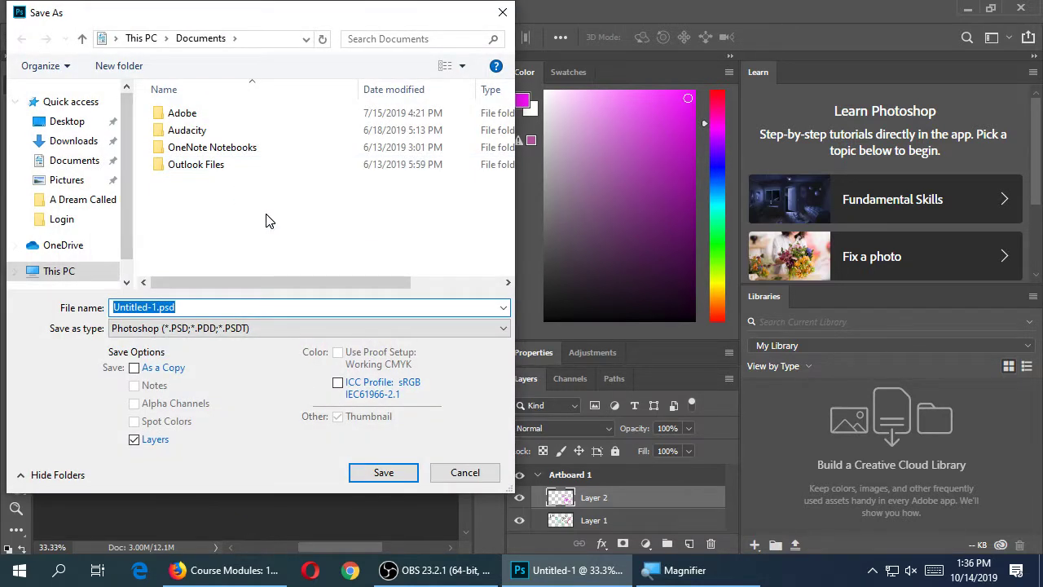
{"action": "left_click_drag", "start_coordinate": [275, 6], "coordinate": [343, 31]}
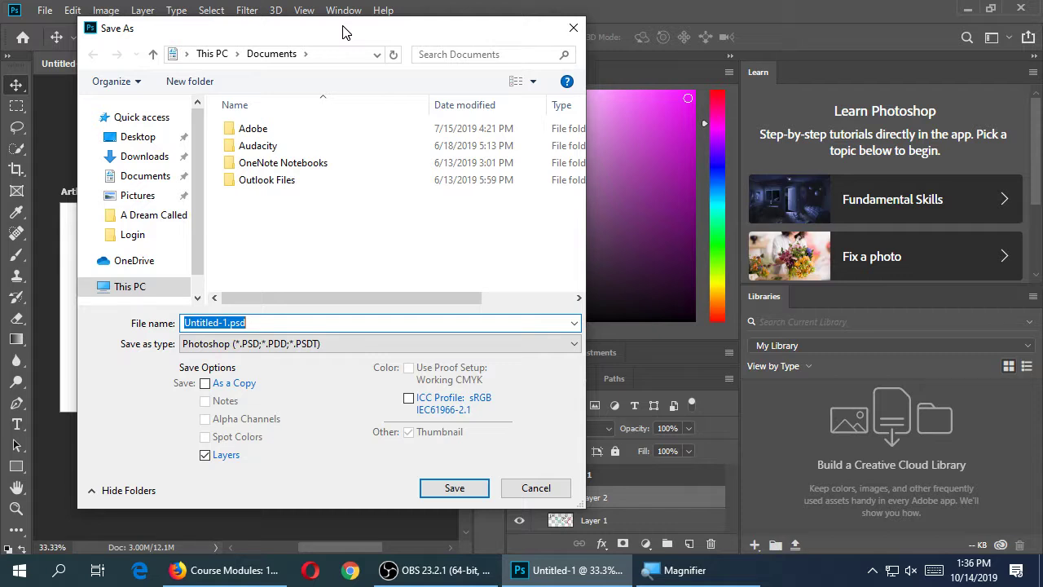
{"action": "left_click_drag", "start_coordinate": [342, 30], "coordinate": [453, 85]}
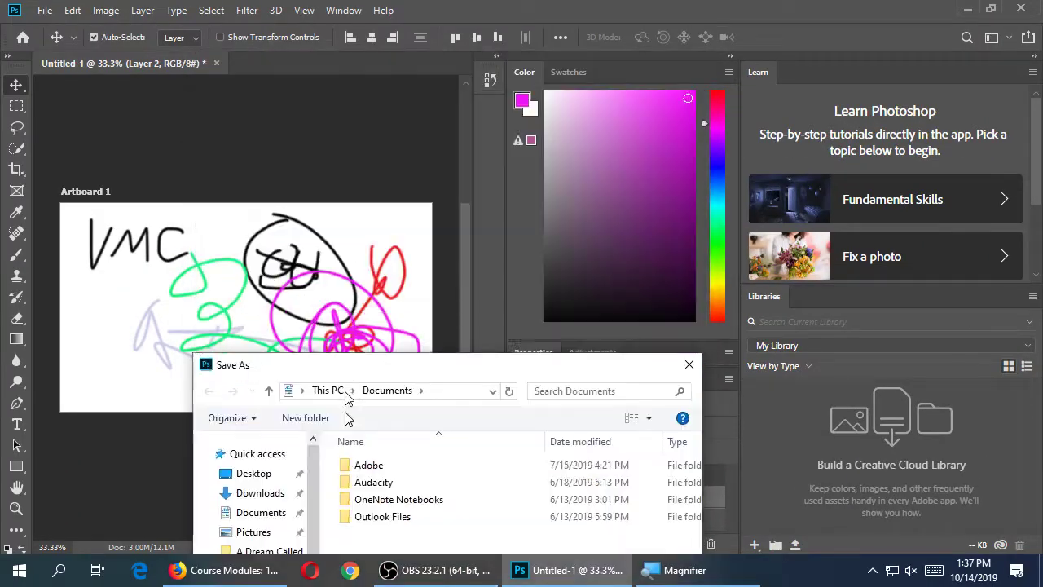
{"action": "left_click_drag", "start_coordinate": [346, 397], "coordinate": [454, 34]}
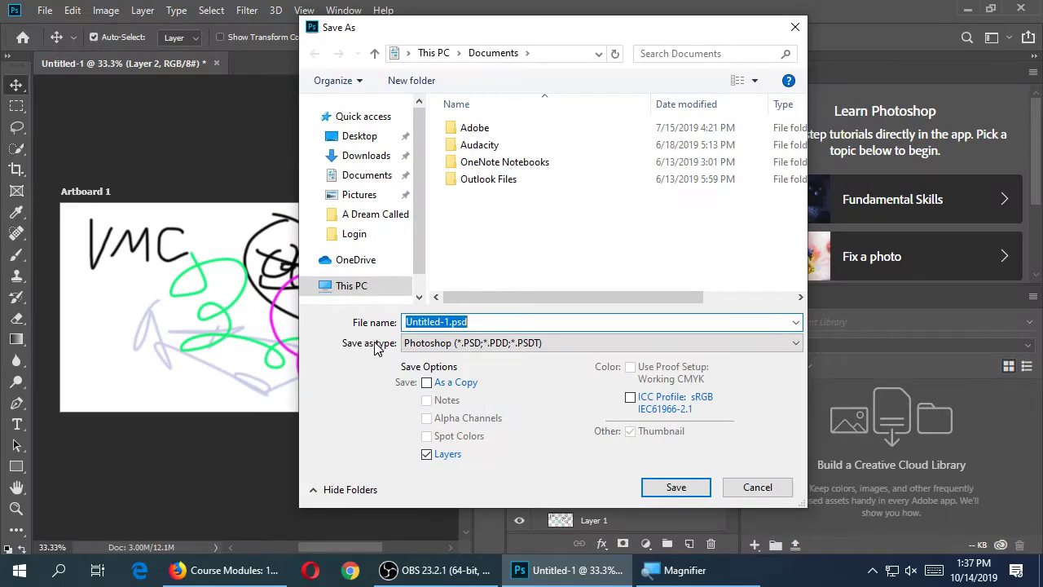
{"action": "left_click", "coordinate": [416, 334]}
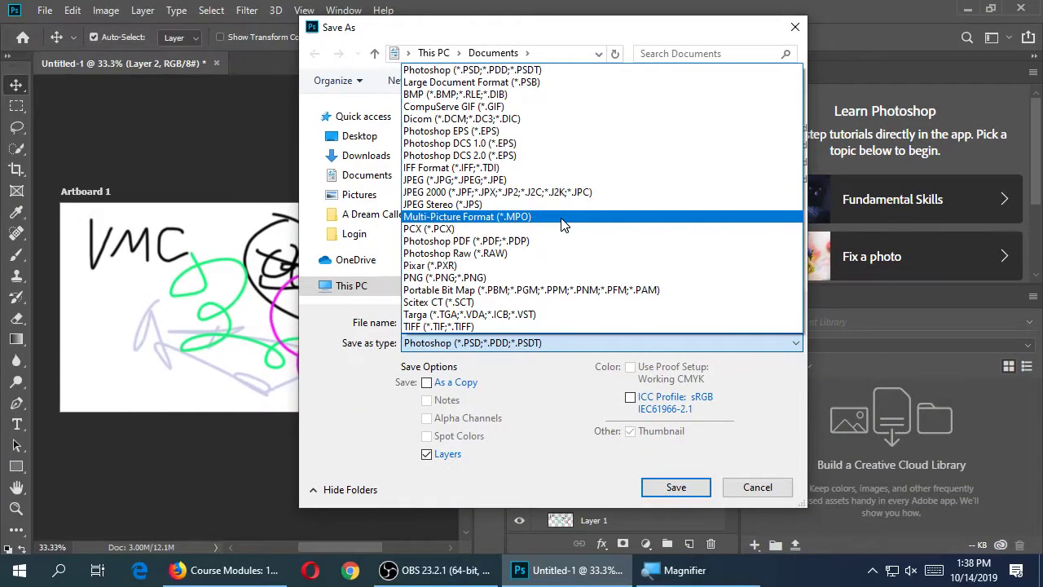
Keep Photoshop format, choose the Desktop, and rename the file to pratice-20191014.psd
{"action": "left_click", "coordinate": [49, 576]}
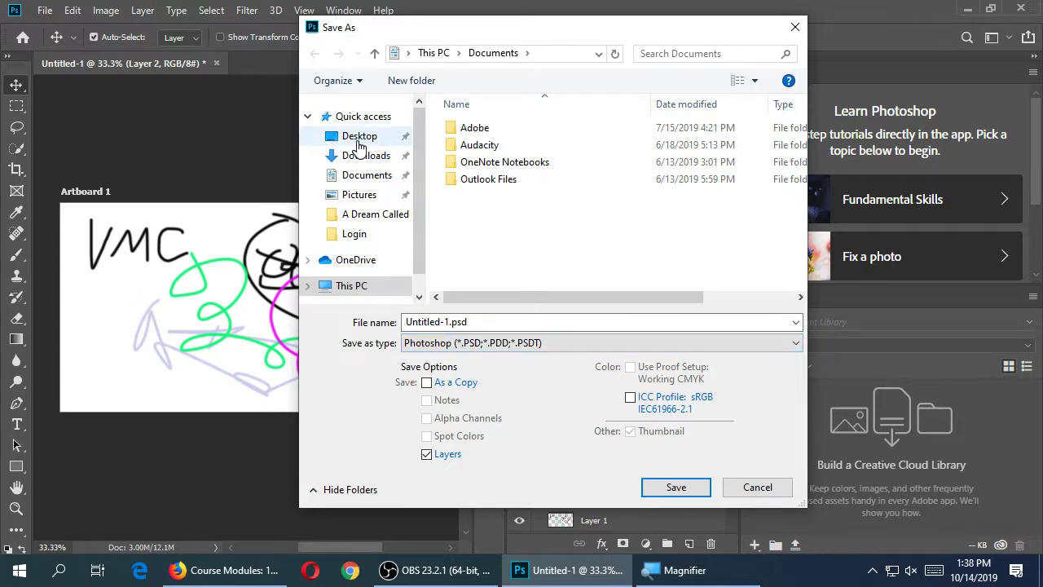
{"action": "left_click", "coordinate": [357, 145]}
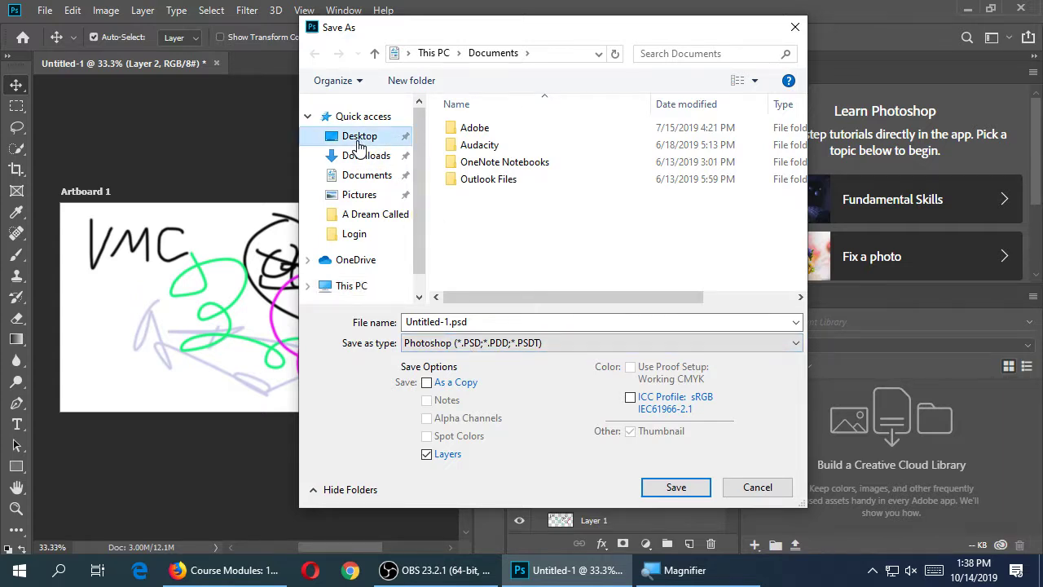
{"action": "left_click", "coordinate": [505, 322]}
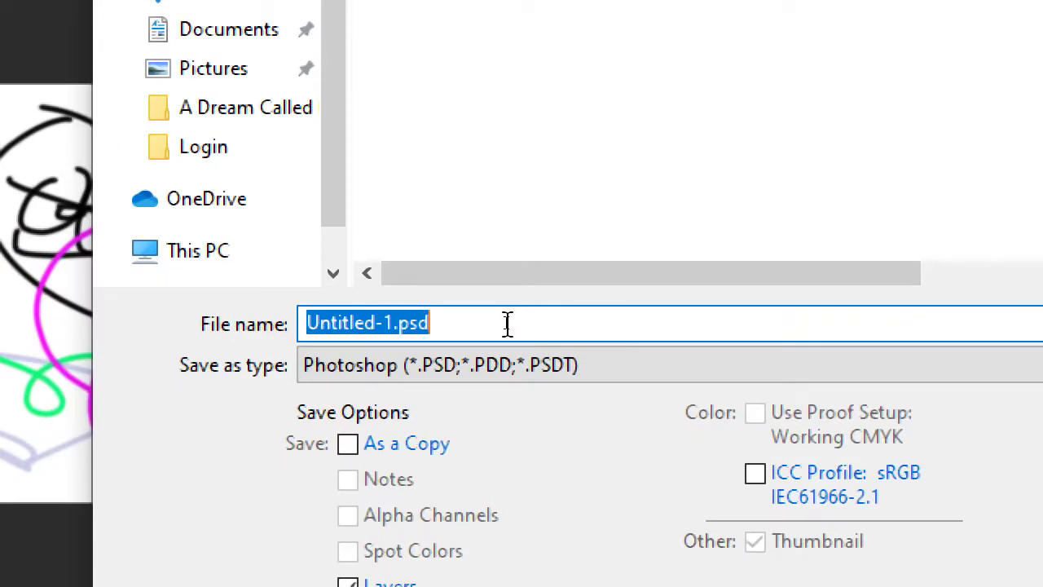
{"action": "left_click", "coordinate": [506, 322]}
{"action": "key", "text": "Left"}
{"action": "key", "text": "Left"}
{"action": "key", "text": "Left"}
{"action": "key", "text": "shift+Home"}
{"action": "type", "text": "pratice-20191014"}
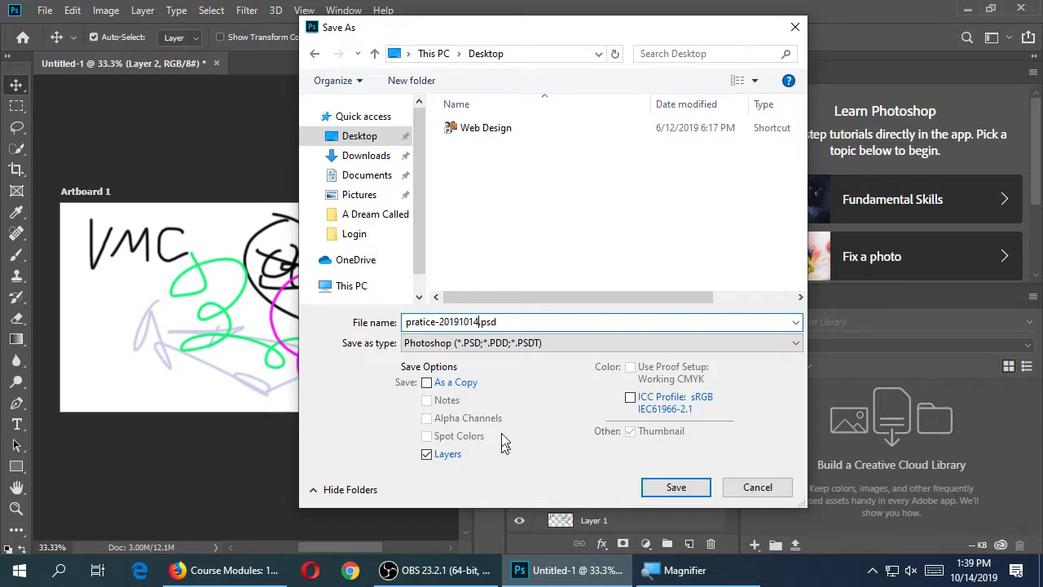
Save the file, confirming the Photoshop Format Options with Maximize Compatibility checked
{"action": "left_click", "coordinate": [676, 487]}
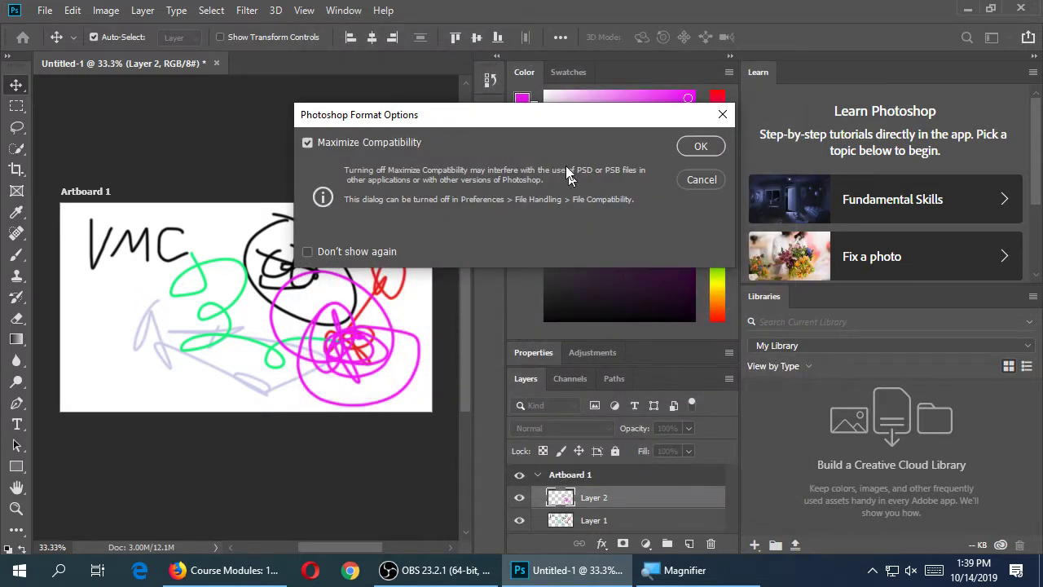
{"action": "left_click_drag", "start_coordinate": [544, 120], "coordinate": [564, 135]}
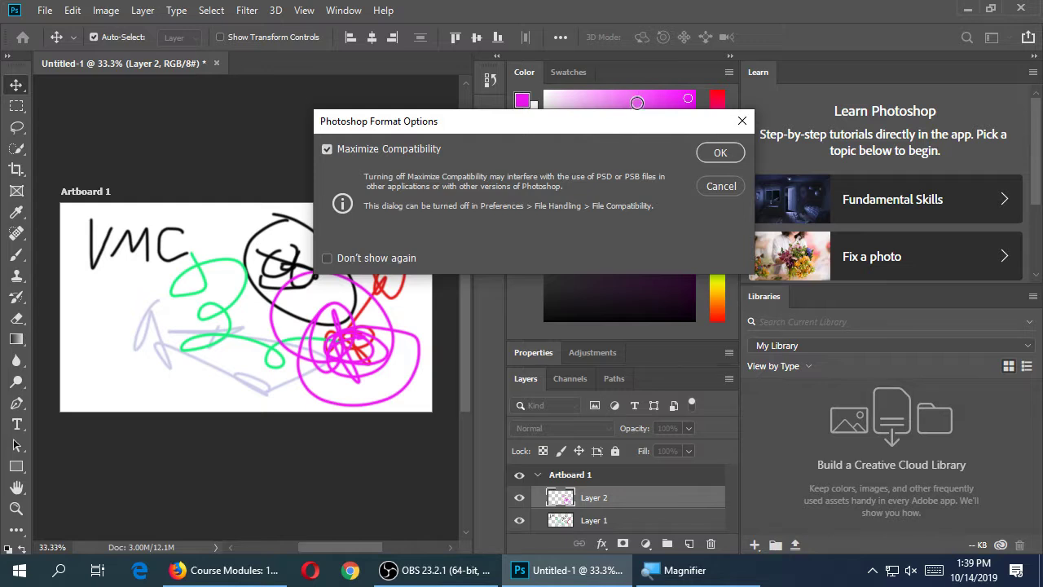
{"action": "left_click_drag", "start_coordinate": [615, 135], "coordinate": [528, 145]}
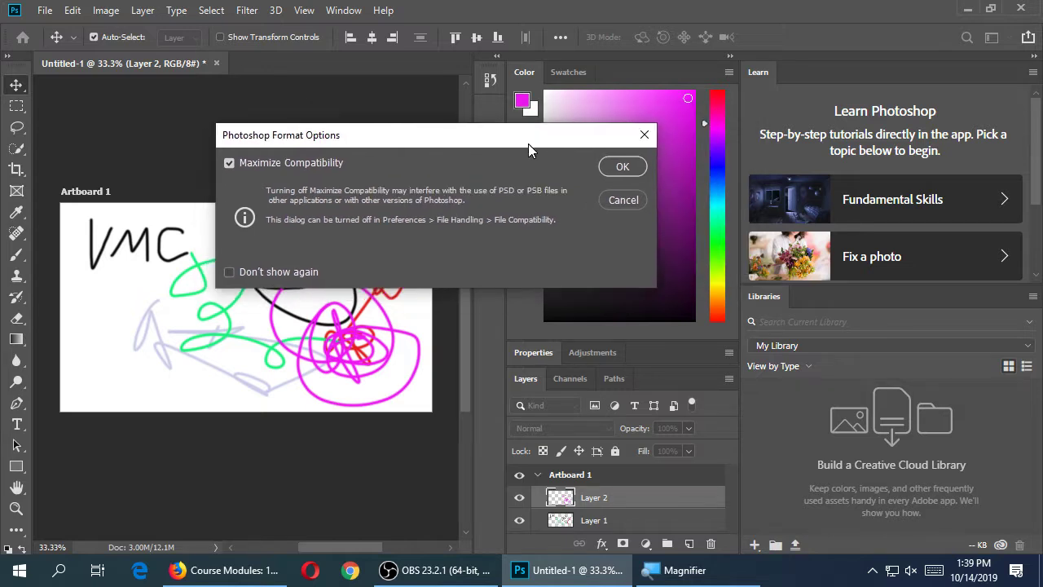
{"action": "left_click", "coordinate": [623, 166]}
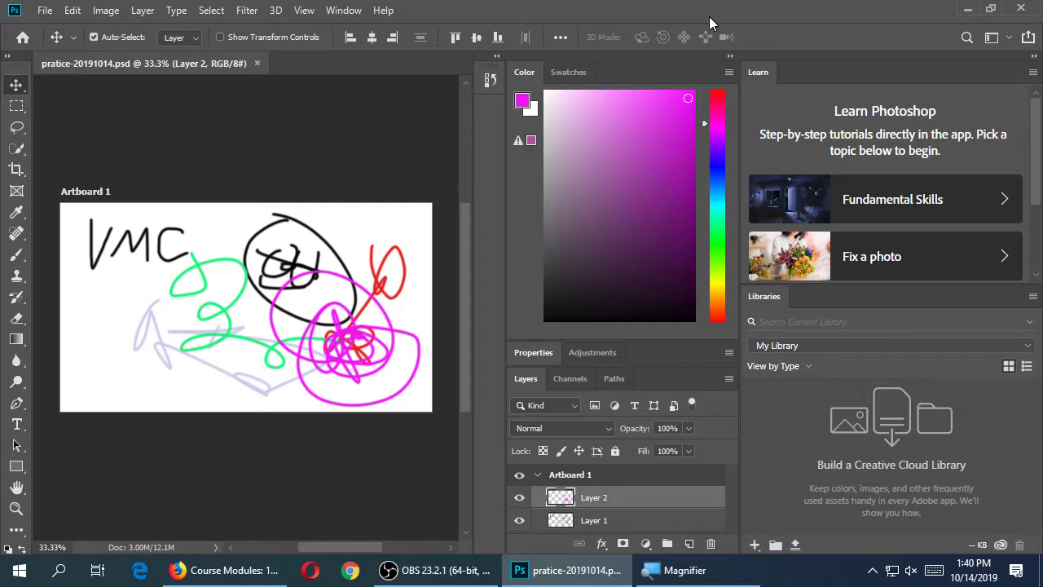
Magnify the screen, add Layer 3 above Layer 2, and enlarge the layer list
{"action": "key", "text": "super+plus"}
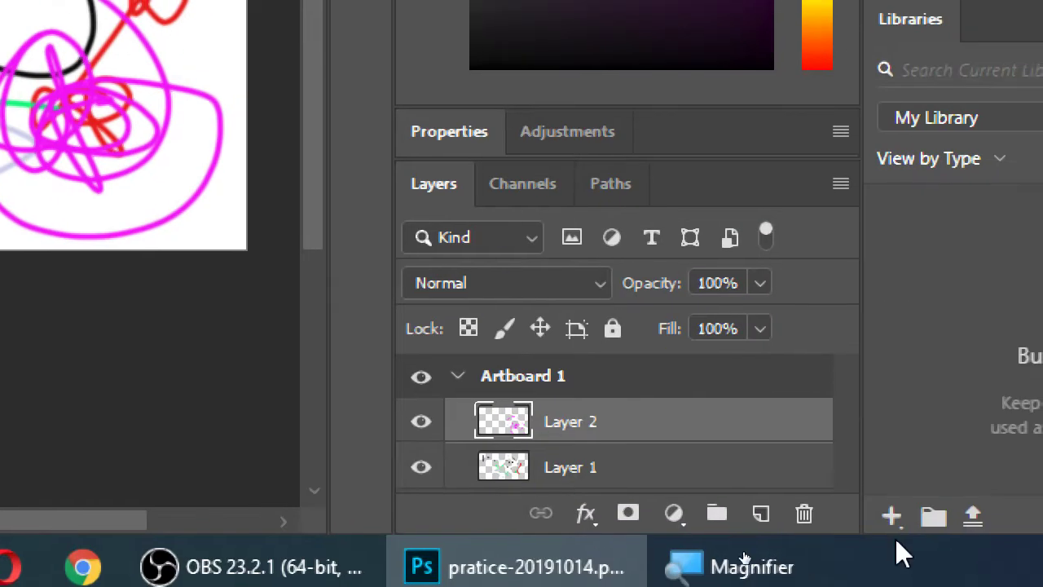
{"action": "left_click", "coordinate": [761, 514]}
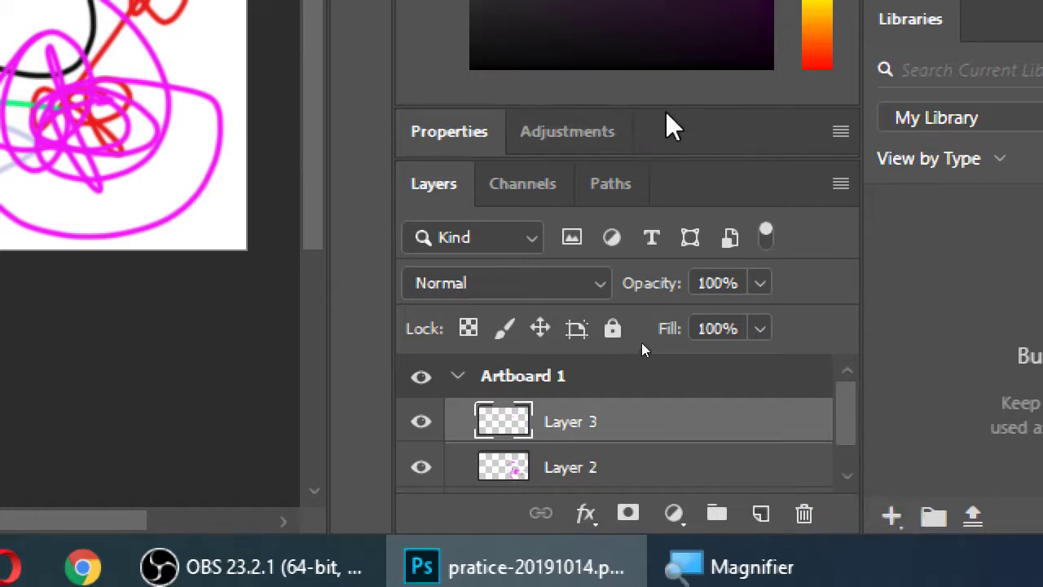
{"action": "left_click_drag", "start_coordinate": [666, 105], "coordinate": [675, 23]}
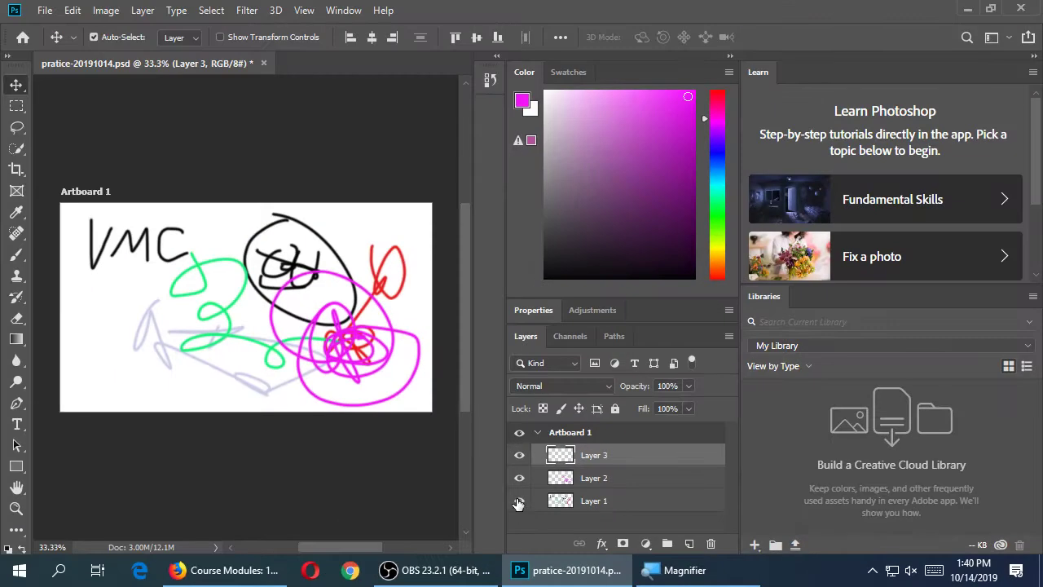
Hide Layer 1's VMC scribbles and Layer 2's magenta scribble, leaving only empty Layer 3 visible
{"action": "left_click", "coordinate": [519, 502]}
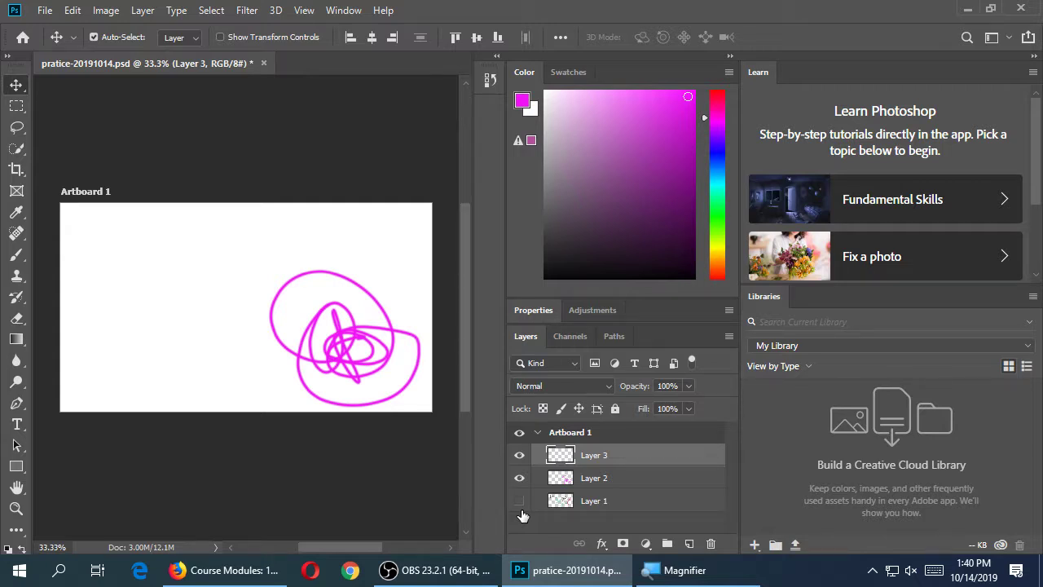
{"action": "left_click", "coordinate": [518, 502]}
{"action": "left_click", "coordinate": [517, 502]}
{"action": "left_click", "coordinate": [518, 503]}
{"action": "left_click", "coordinate": [517, 502]}
{"action": "left_click", "coordinate": [519, 478]}
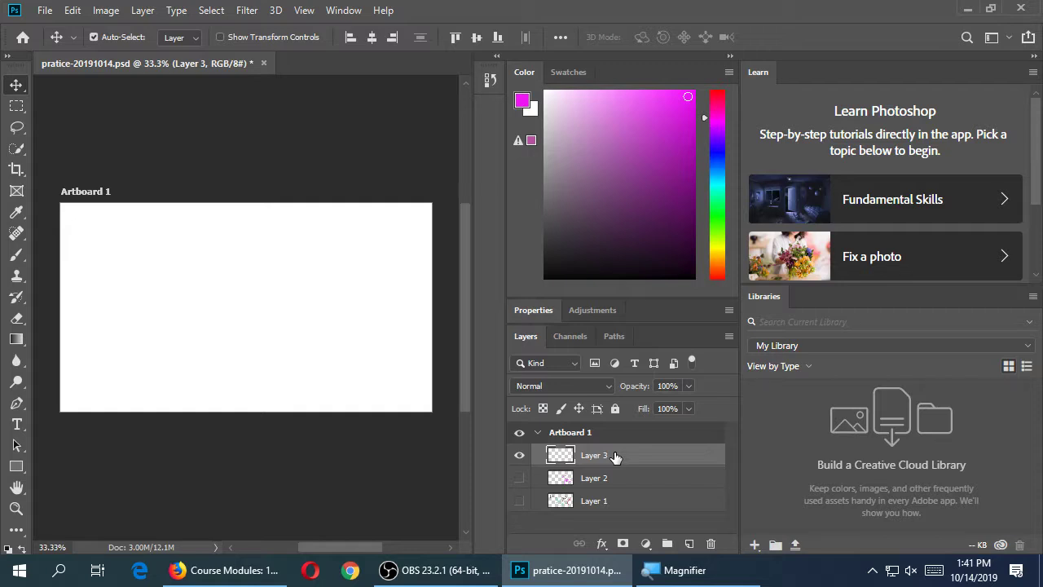
Save pratice-20191014.psd with Layers 1 and 2 hidden, then pick the Brush tool
{"action": "key", "text": "ctrl+s"}
{"action": "key", "text": "b"}
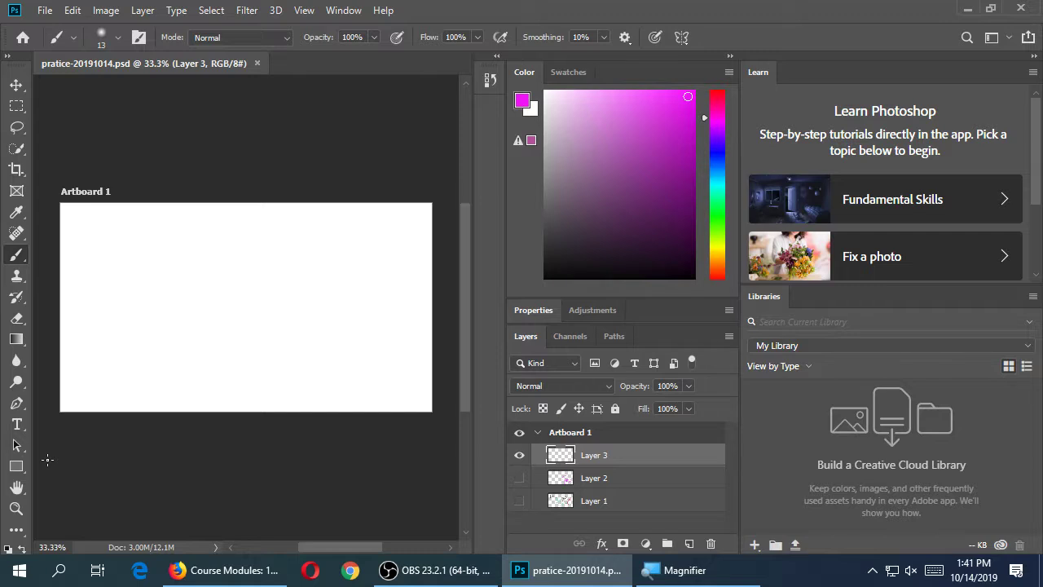
Switch to the Move tool and set the toolbar to a two-column layout
{"action": "left_click", "coordinate": [17, 530]}
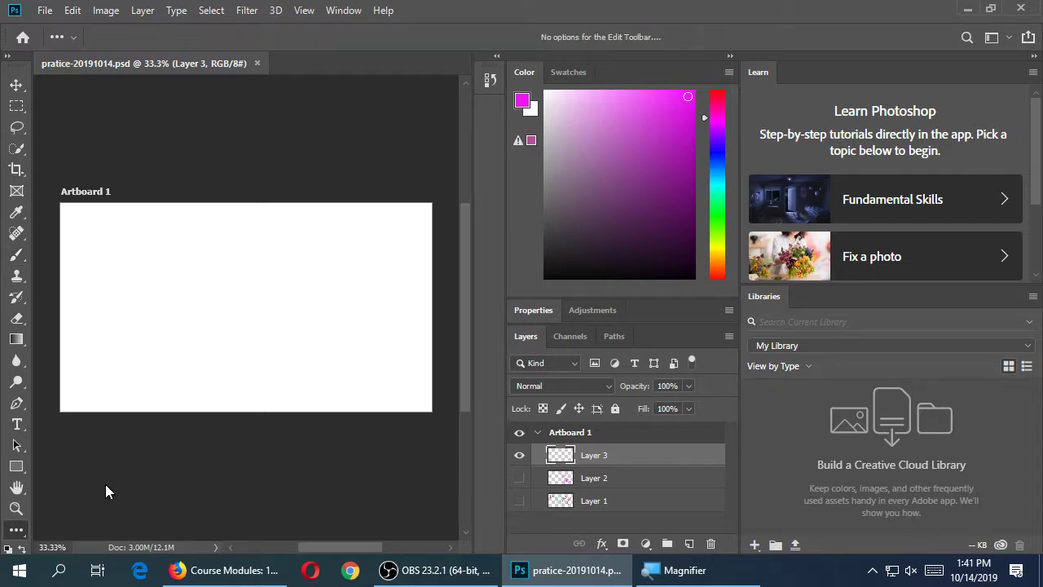
{"action": "key", "text": "v"}
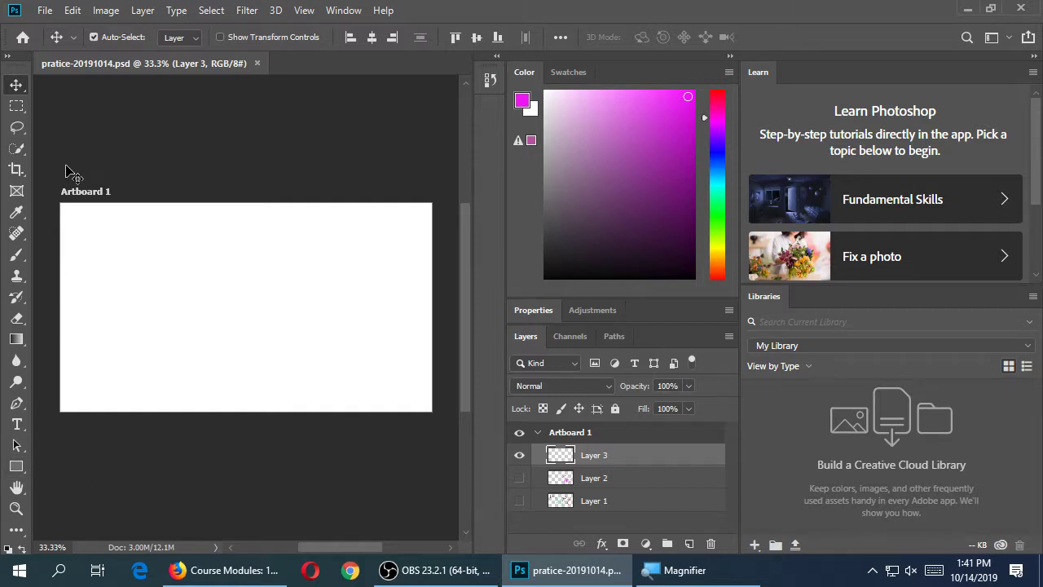
{"action": "left_click", "coordinate": [7, 57]}
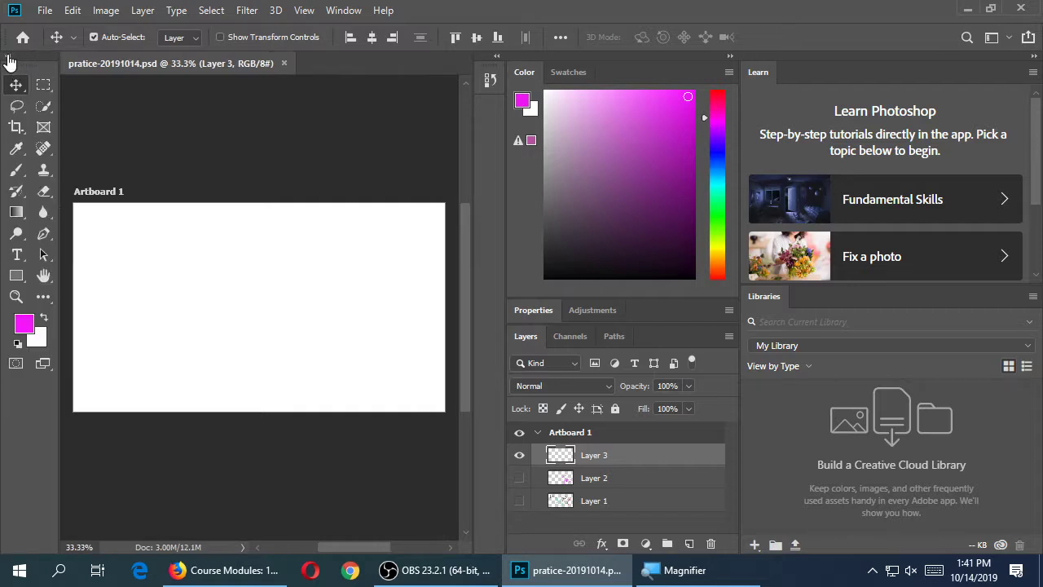
{"action": "left_click", "coordinate": [7, 57]}
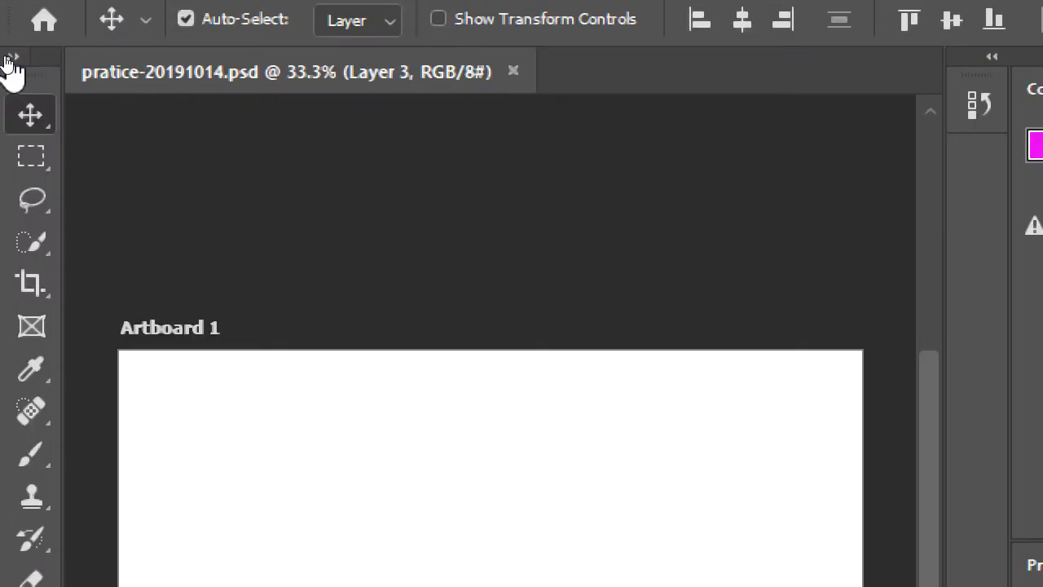
{"action": "left_click", "coordinate": [6, 57]}
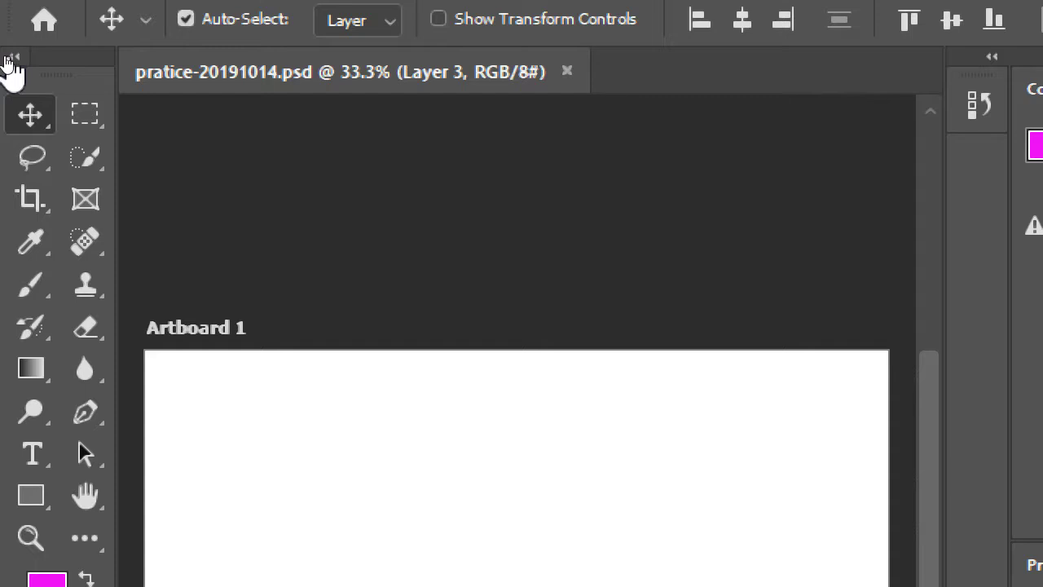
{"action": "left_click", "coordinate": [8, 59]}
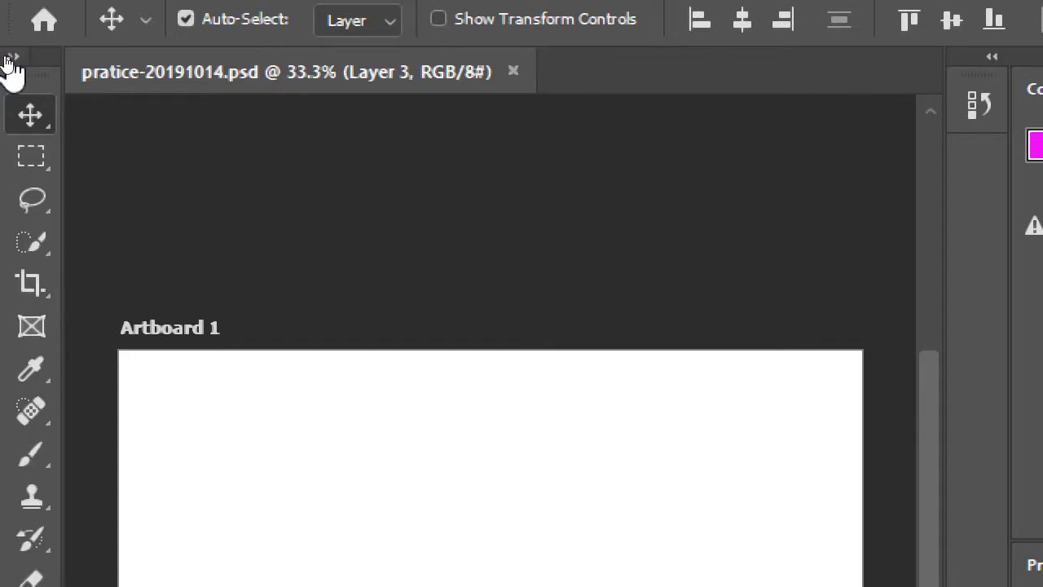
{"action": "left_click", "coordinate": [8, 58]}
{"action": "left_click", "coordinate": [10, 60]}
{"action": "left_click", "coordinate": [10, 59]}
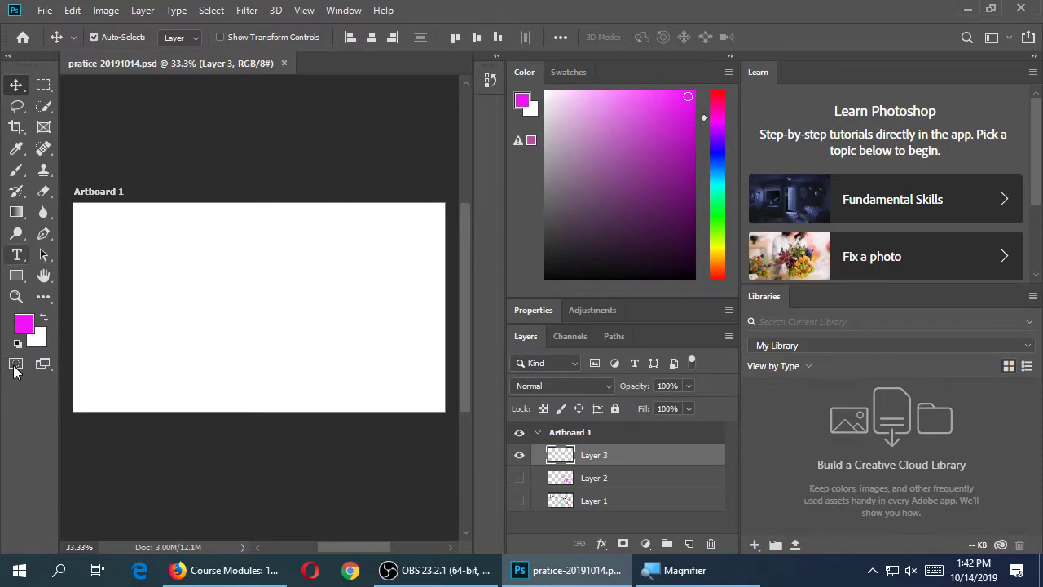
{"action": "left_click", "coordinate": [10, 59]}
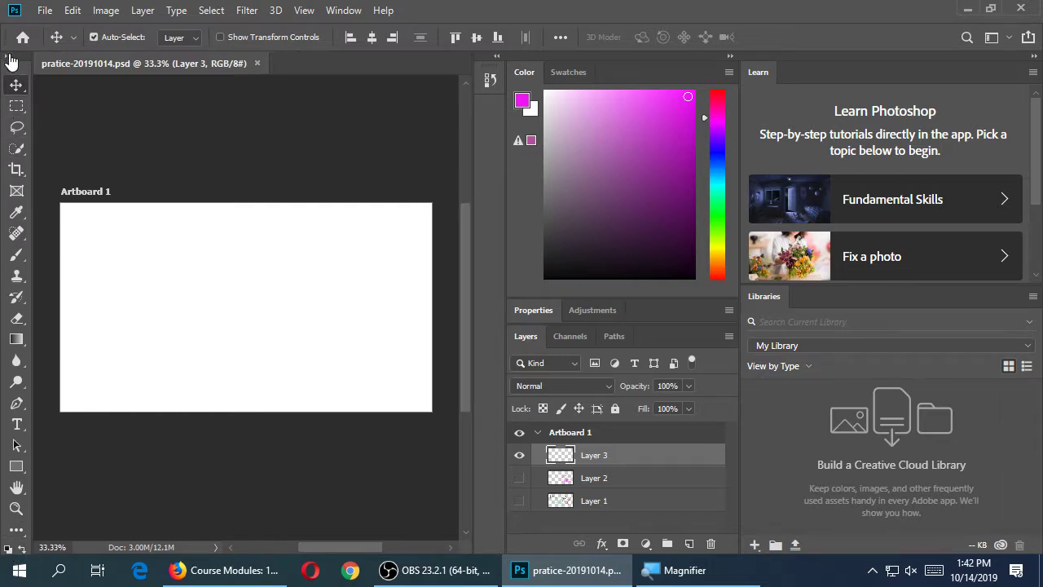
{"action": "left_click", "coordinate": [8, 56]}
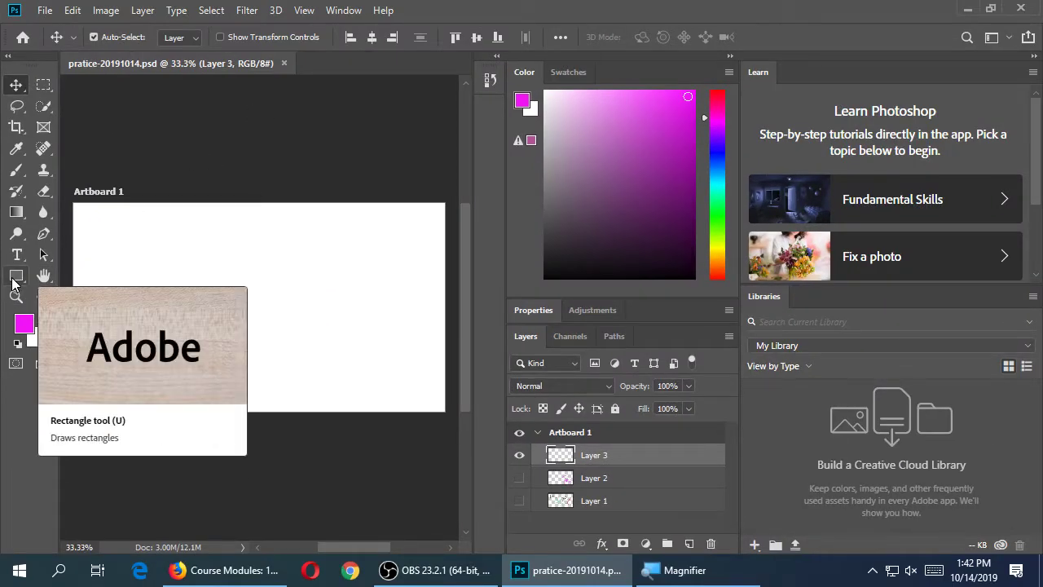
Draw a blue 386 × 185 px Rectangle 1 near the artboard's top-left
{"action": "left_click", "coordinate": [14, 277]}
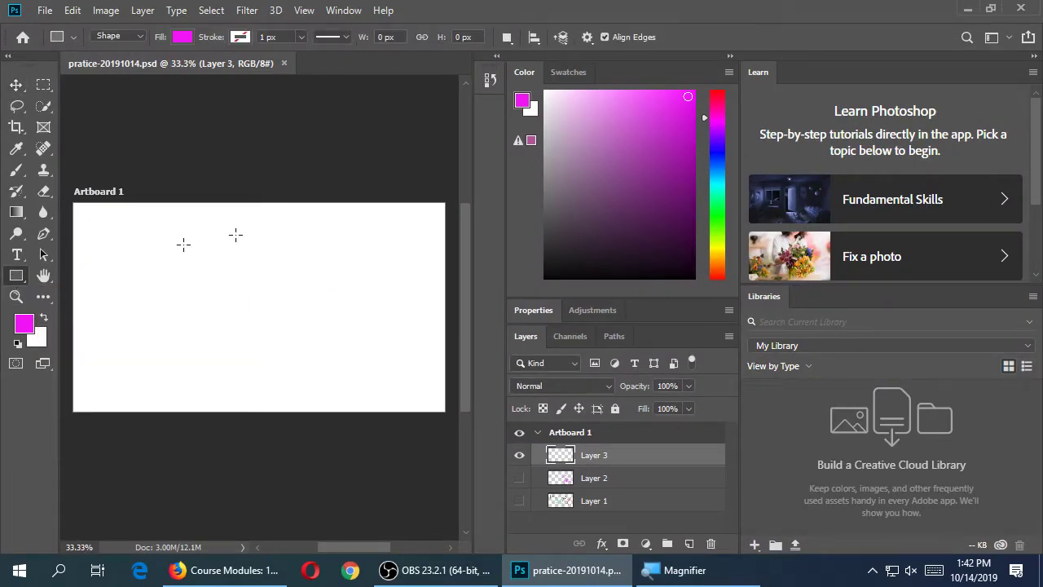
{"action": "left_click_drag", "start_coordinate": [715, 162], "coordinate": [713, 165]}
{"action": "left_click_drag", "start_coordinate": [98, 221], "coordinate": [205, 271]}
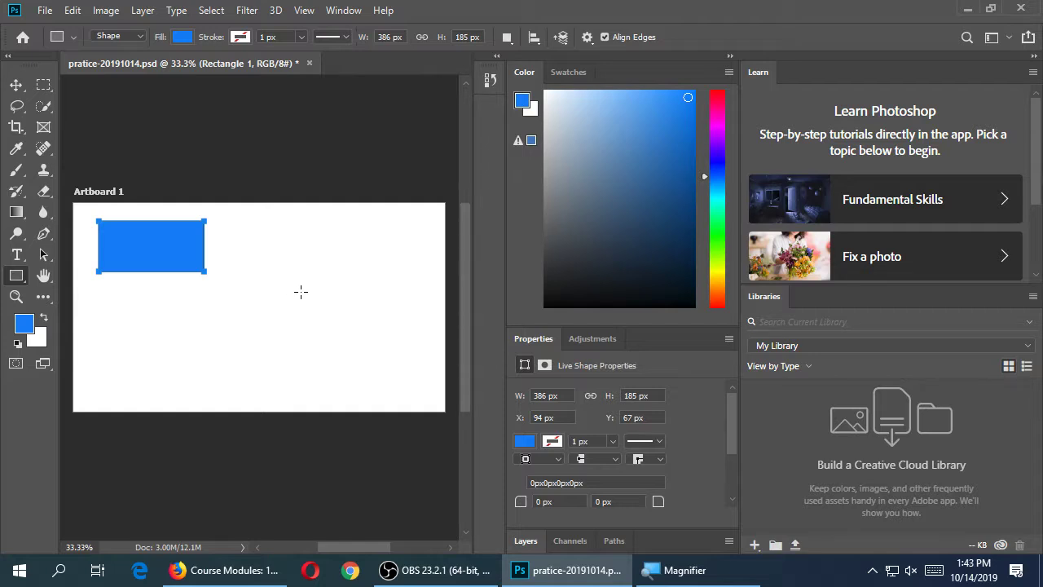
{"action": "double_click", "coordinate": [527, 338]}
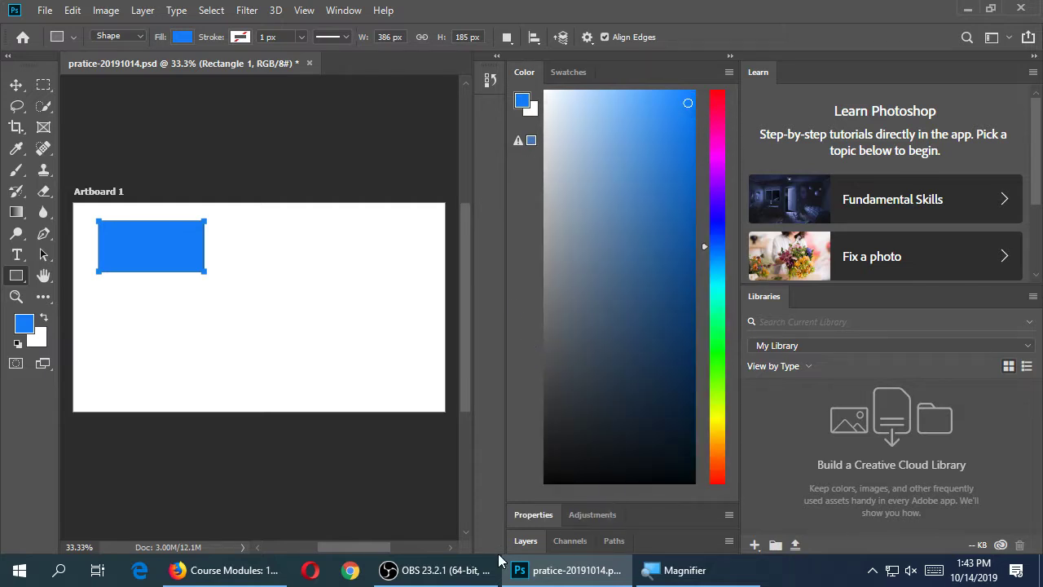
{"action": "left_click_drag", "start_coordinate": [611, 541], "coordinate": [621, 335]}
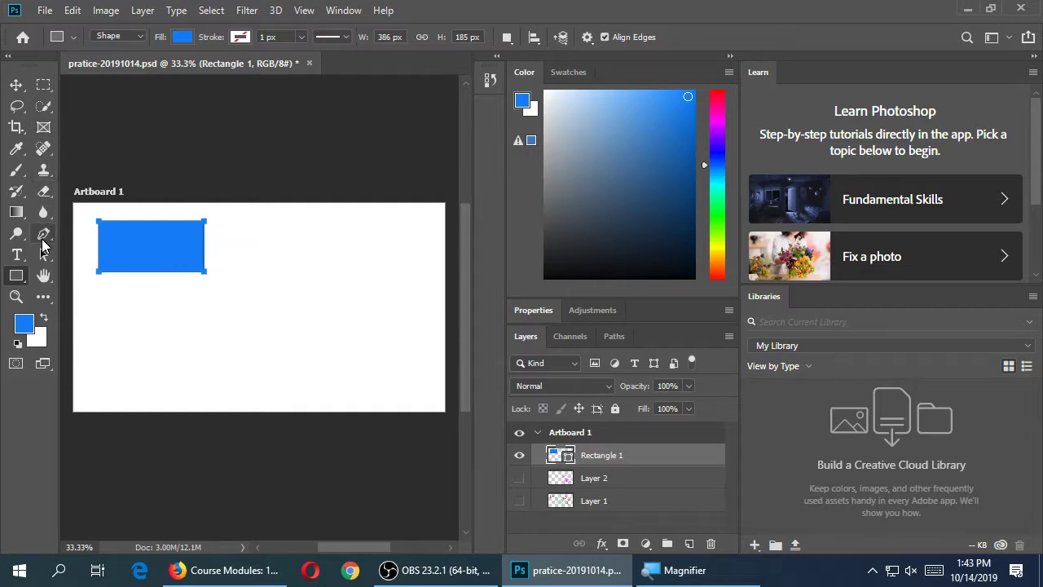
{"action": "left_click", "coordinate": [18, 178]}
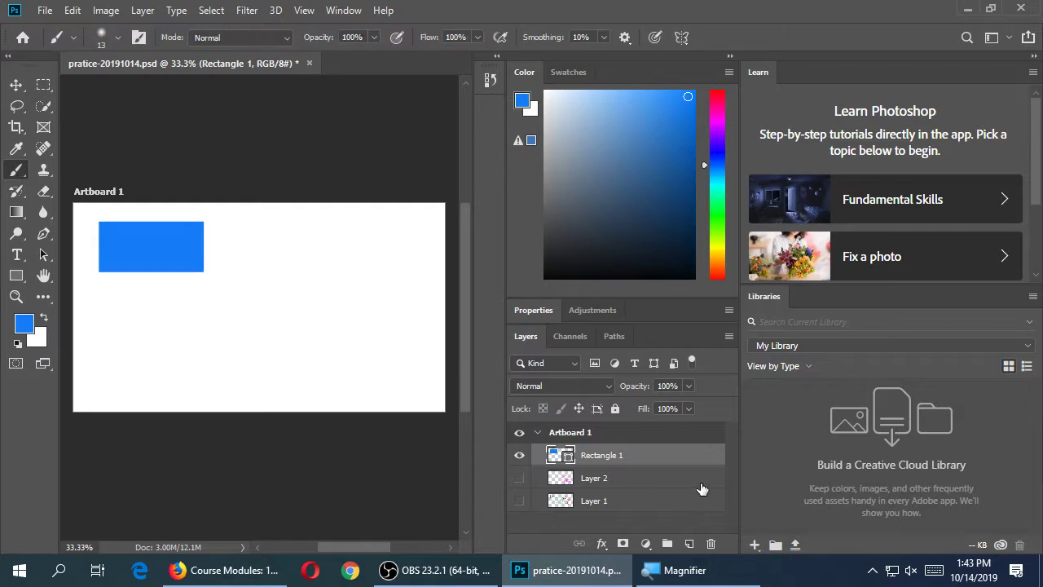
On a new layer, paint white 'VMC' lettering across the blue rectangle
{"action": "left_click", "coordinate": [689, 544]}
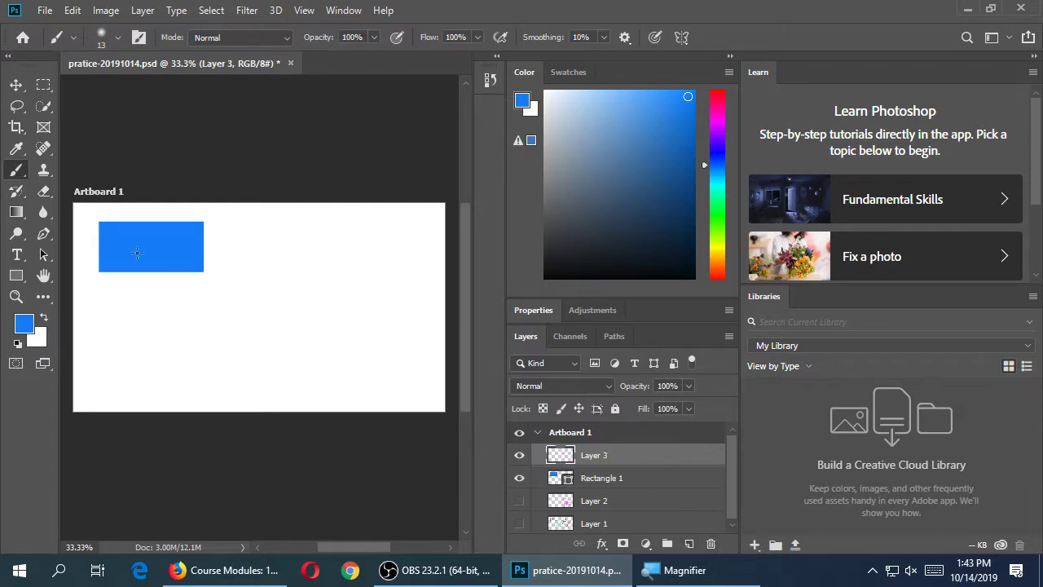
{"action": "left_click_drag", "start_coordinate": [596, 126], "coordinate": [545, 91]}
{"action": "mouse_move", "coordinate": [116, 233]}
{"action": "left_mouse_down"}
{"action": "mouse_move", "coordinate": [124, 254]}
{"action": "mouse_move", "coordinate": [138, 232]}
{"action": "mouse_move", "coordinate": [179, 259]}
{"action": "left_mouse_up"}
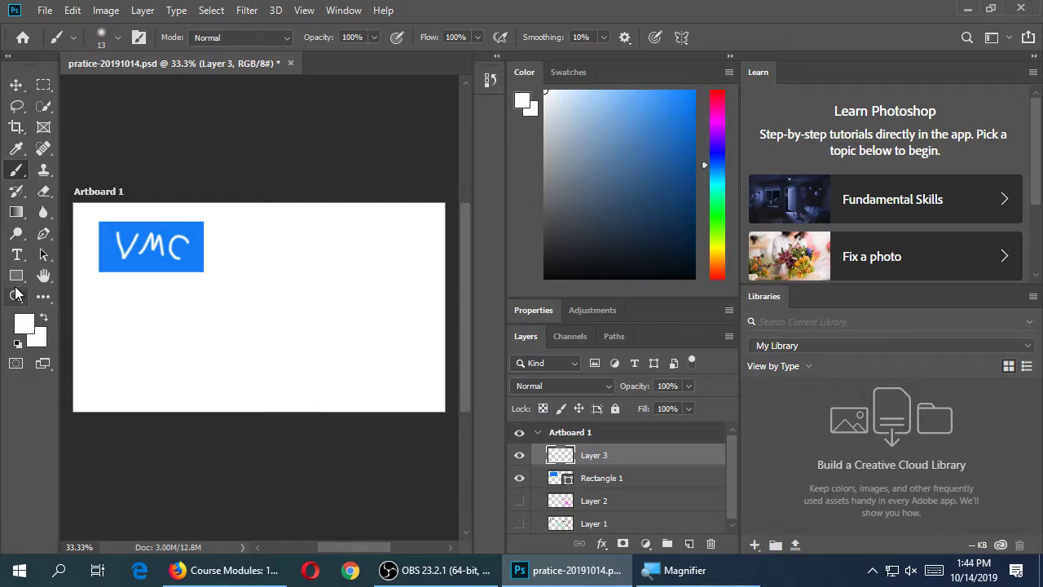
Select the Rectangle 1 layer and browse the shape and brush tool lists
{"action": "left_click", "coordinate": [622, 483]}
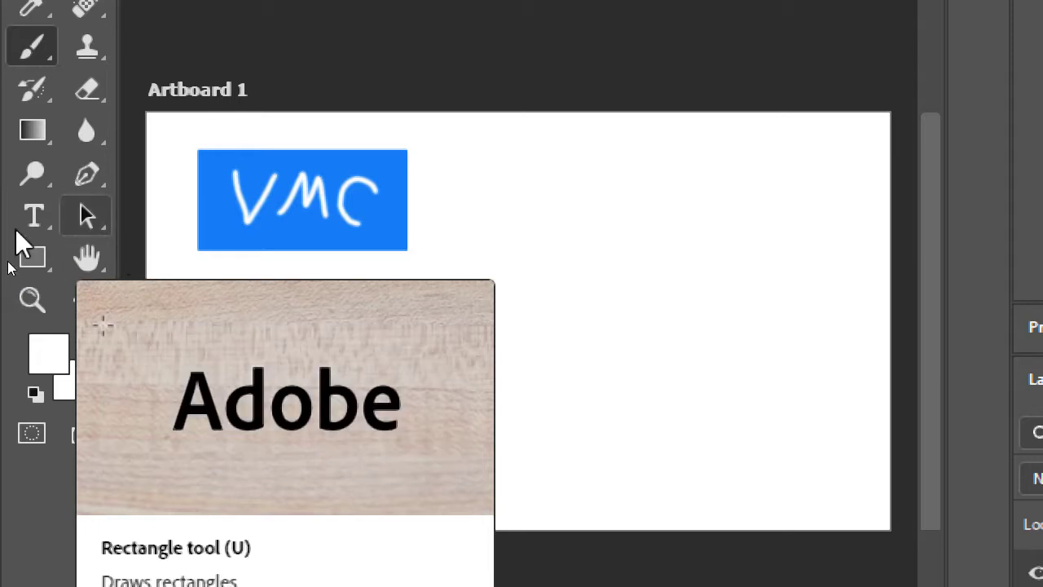
{"action": "left_click", "coordinate": [34, 259]}
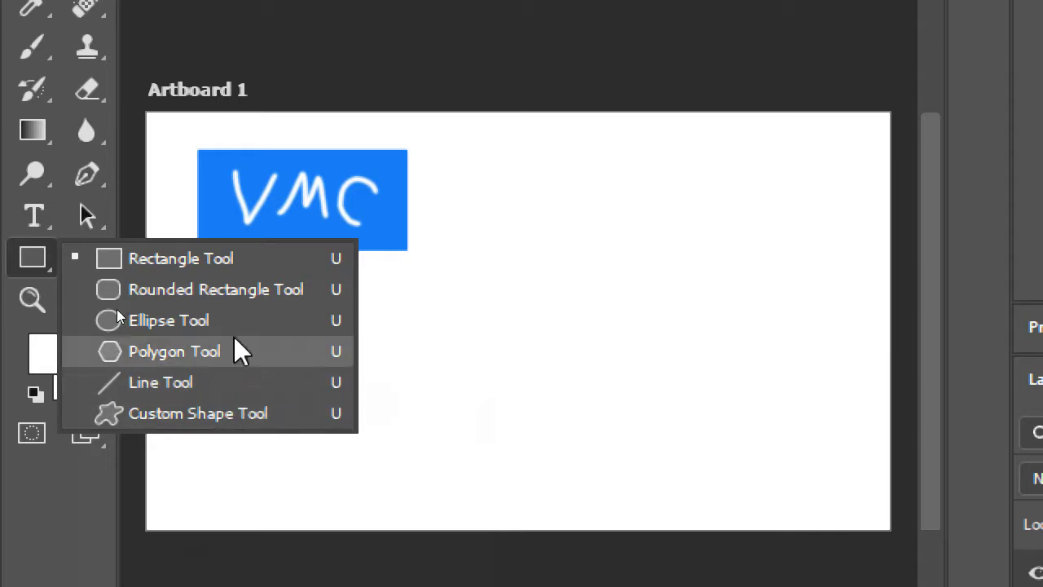
{"action": "left_click", "coordinate": [6, 287]}
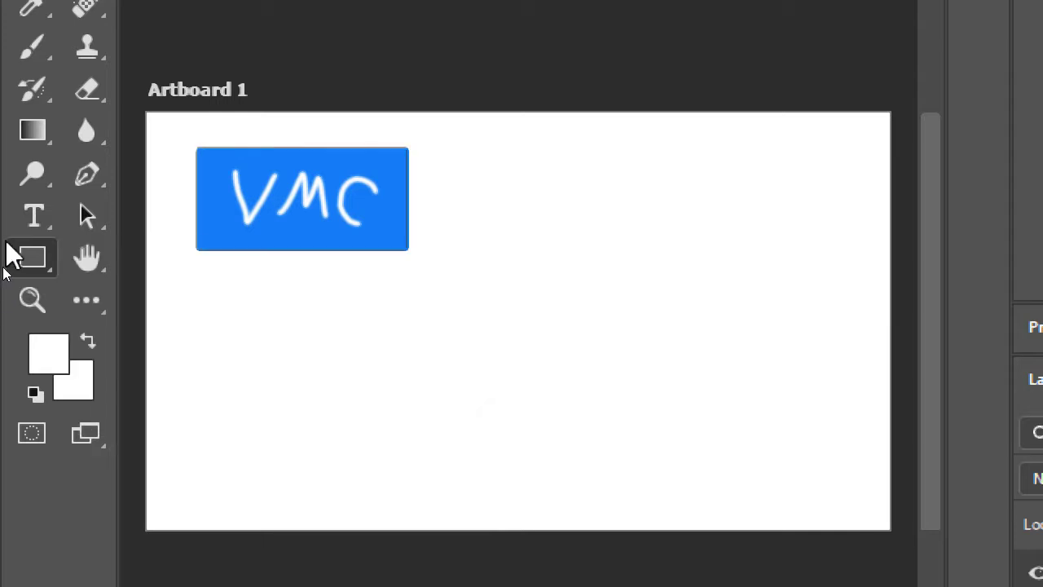
{"action": "left_click", "coordinate": [25, 169]}
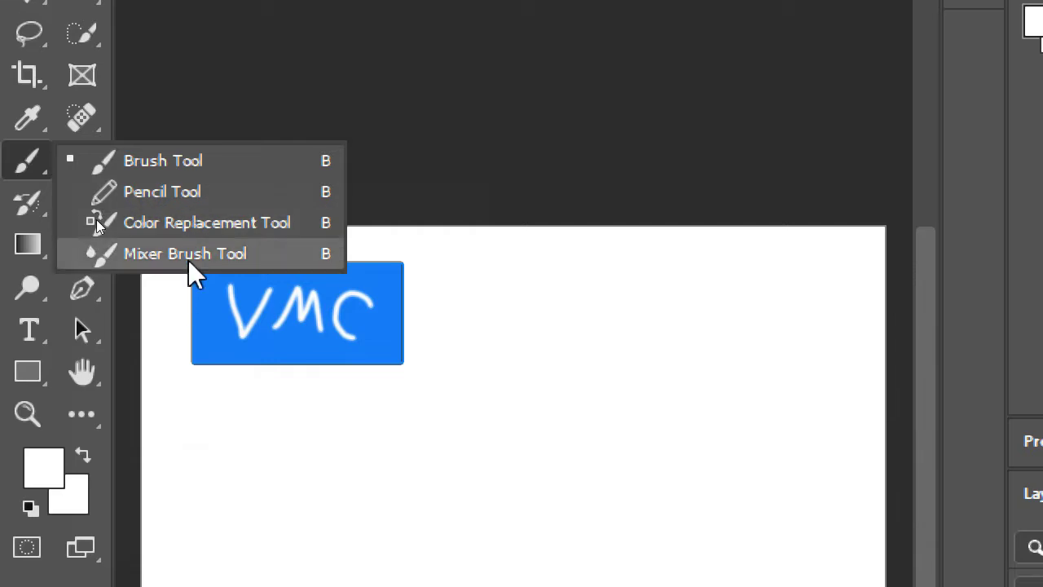
{"action": "left_click", "coordinate": [259, 42]}
Decline rasterizing the shape layer, then choose the Ellipse Tool
{"action": "left_click", "coordinate": [1028, 268]}
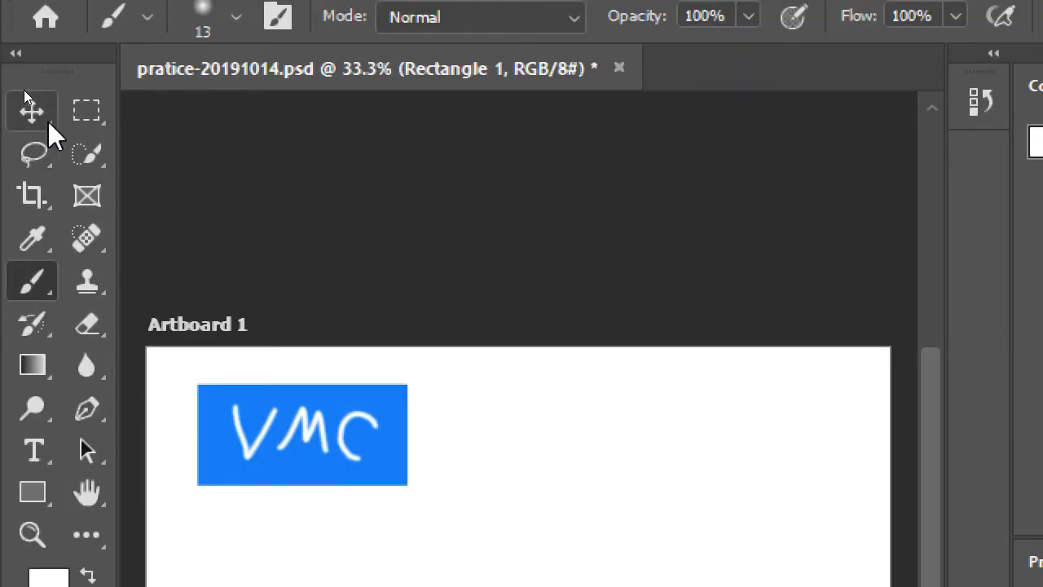
{"action": "left_click", "coordinate": [47, 124]}
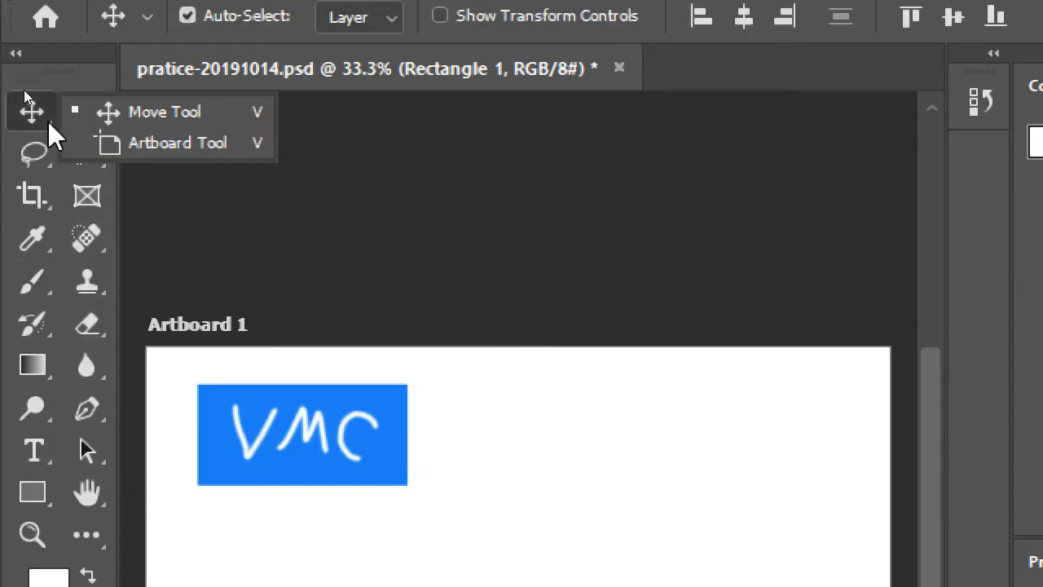
{"action": "left_click", "coordinate": [46, 128]}
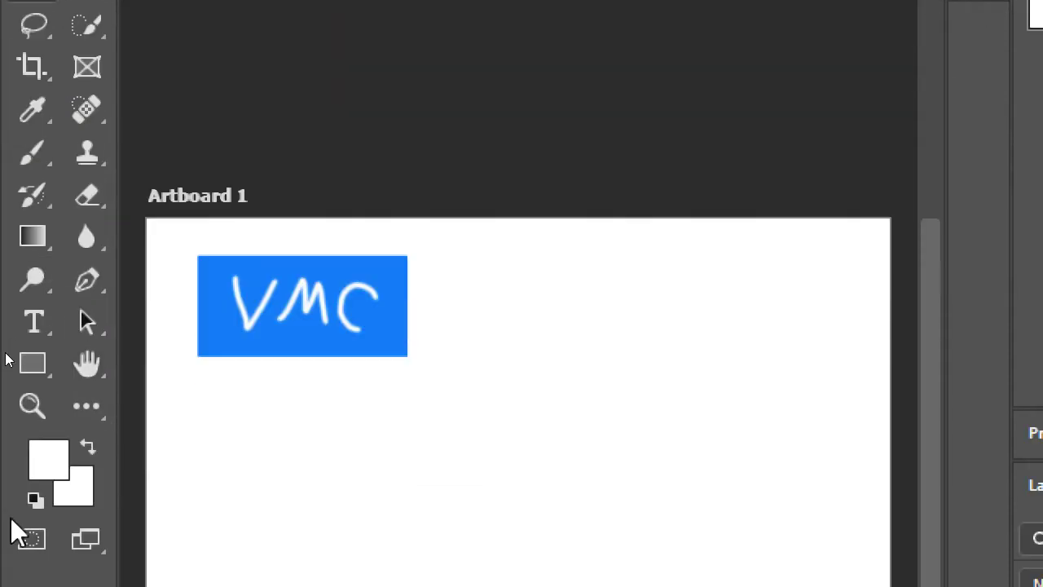
{"action": "left_click", "coordinate": [38, 361]}
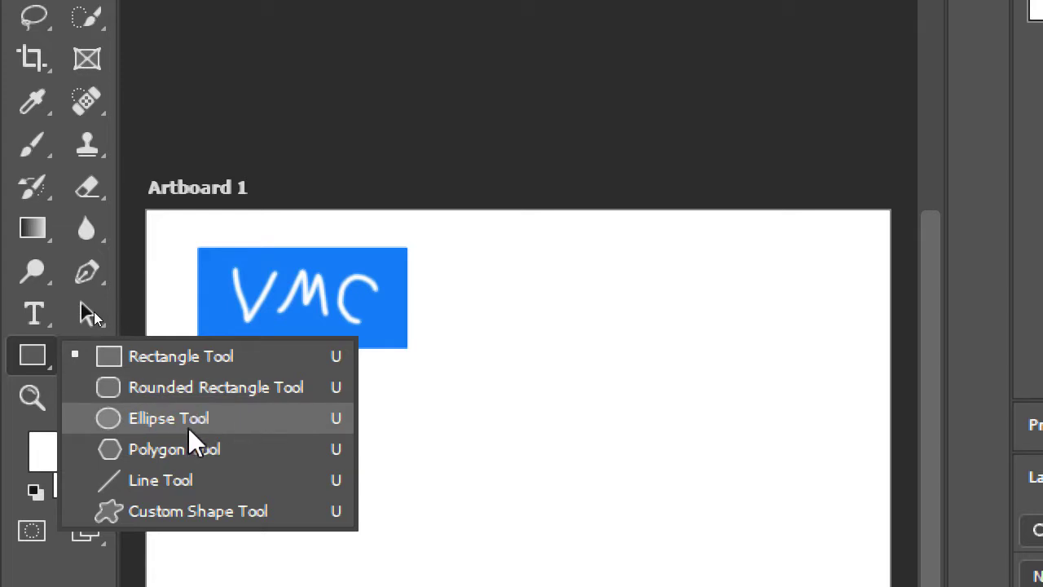
{"action": "left_click", "coordinate": [25, 368]}
{"action": "left_click", "coordinate": [24, 370]}
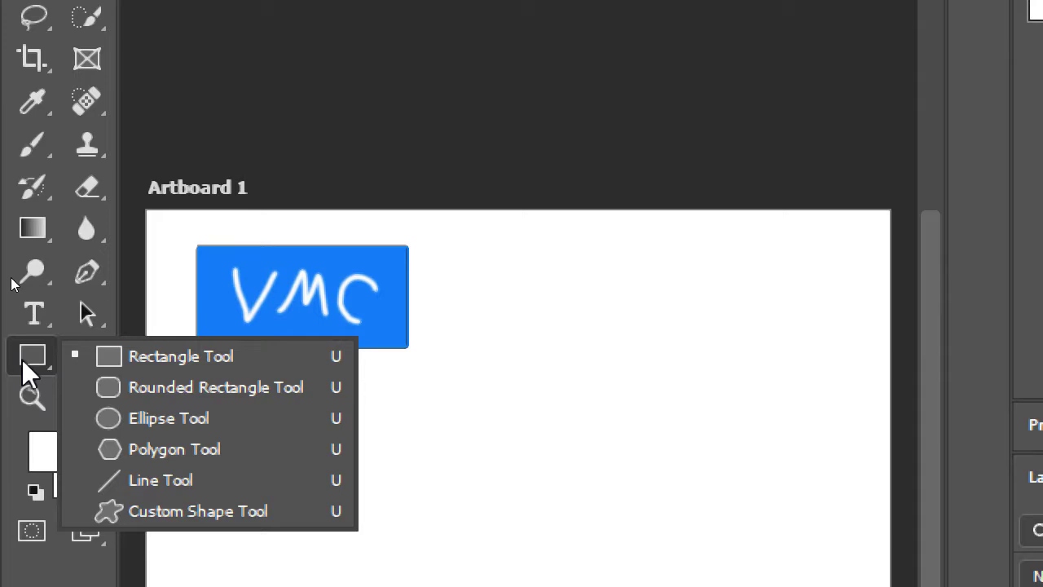
{"action": "left_click", "coordinate": [213, 428]}
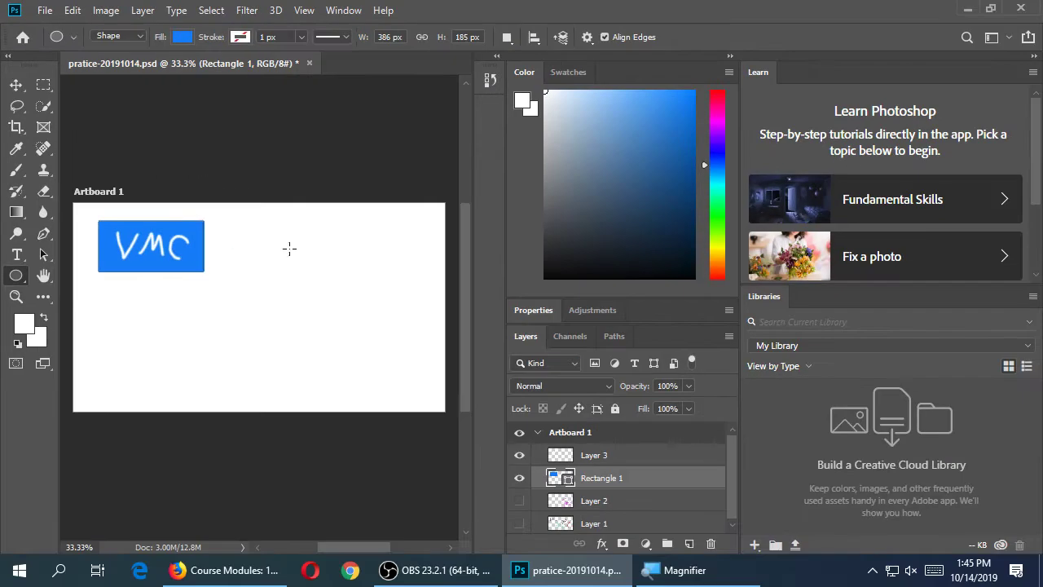
Pick magenta, try drawing ellipses, and delete the unwanted blue ellipse
{"action": "left_click", "coordinate": [717, 117]}
{"action": "left_click", "coordinate": [669, 103]}
{"action": "left_click", "coordinate": [675, 108]}
{"action": "left_click_drag", "start_coordinate": [263, 244], "coordinate": [390, 329]}
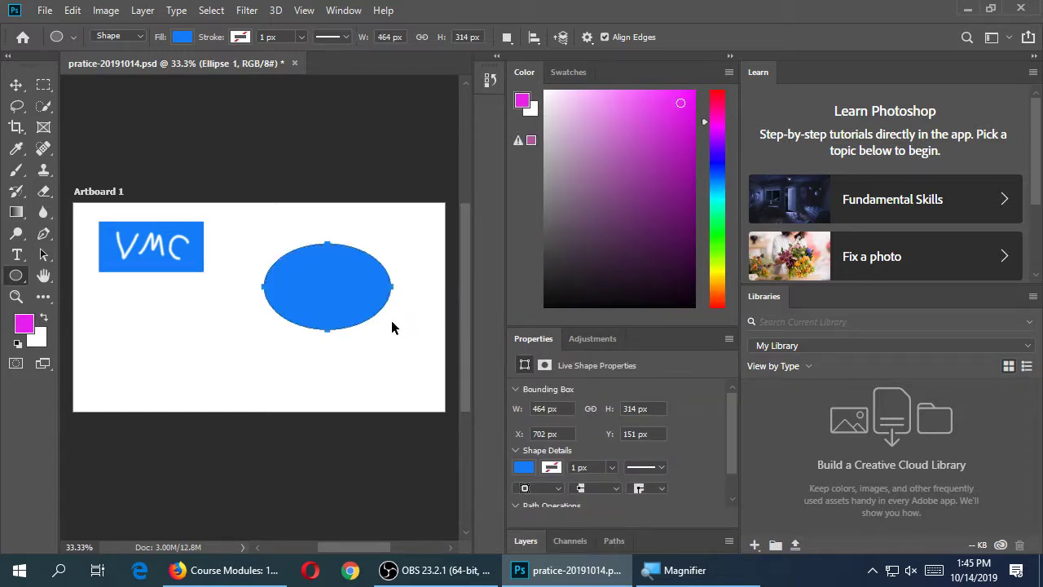
{"action": "key", "text": "ctrl+z"}
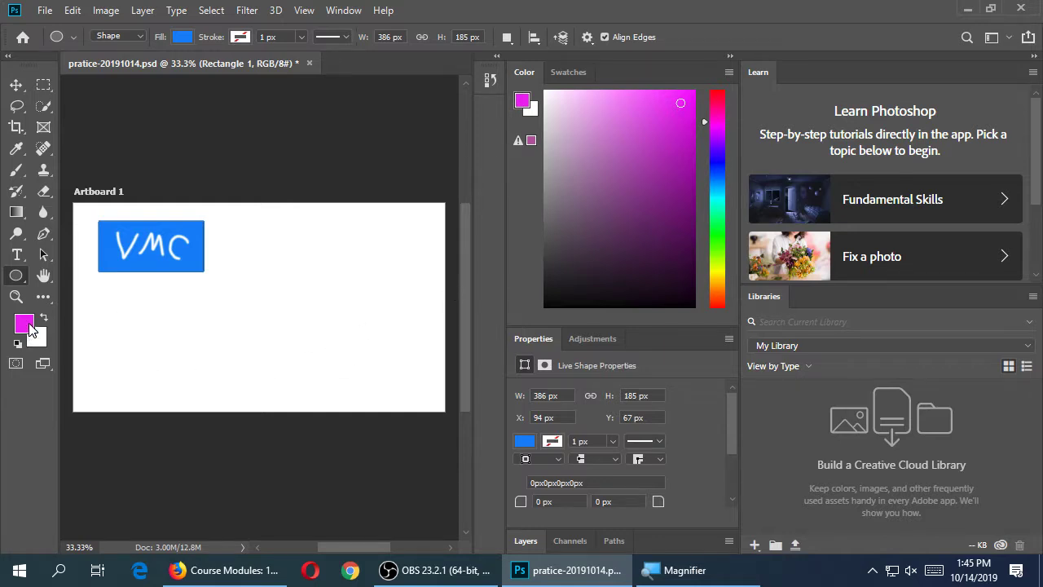
{"action": "left_click_drag", "start_coordinate": [282, 262], "coordinate": [391, 381]}
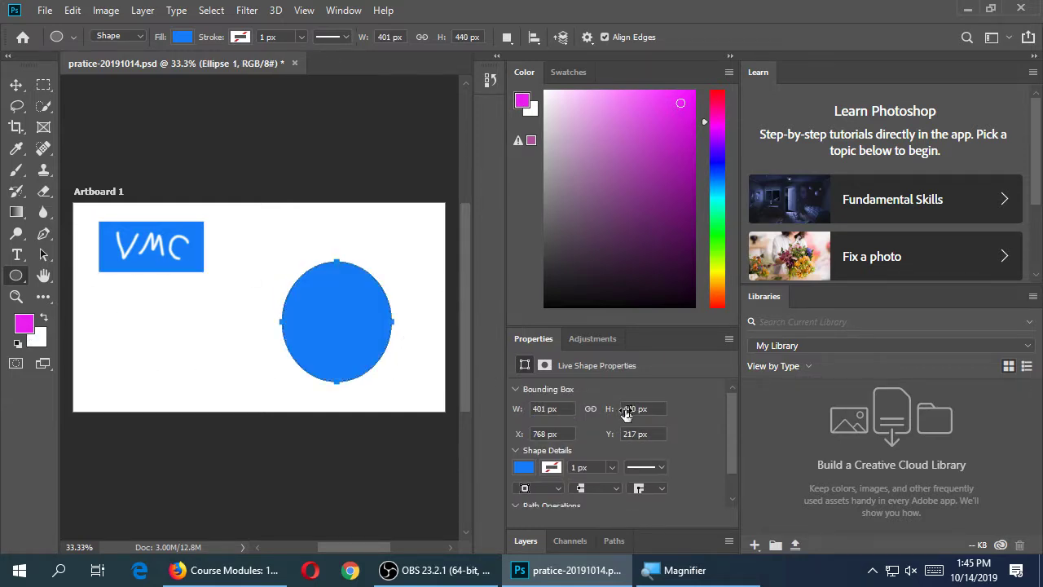
{"action": "scroll", "coordinate": [668, 433], "scroll_direction": "down", "scroll_amount": 1}
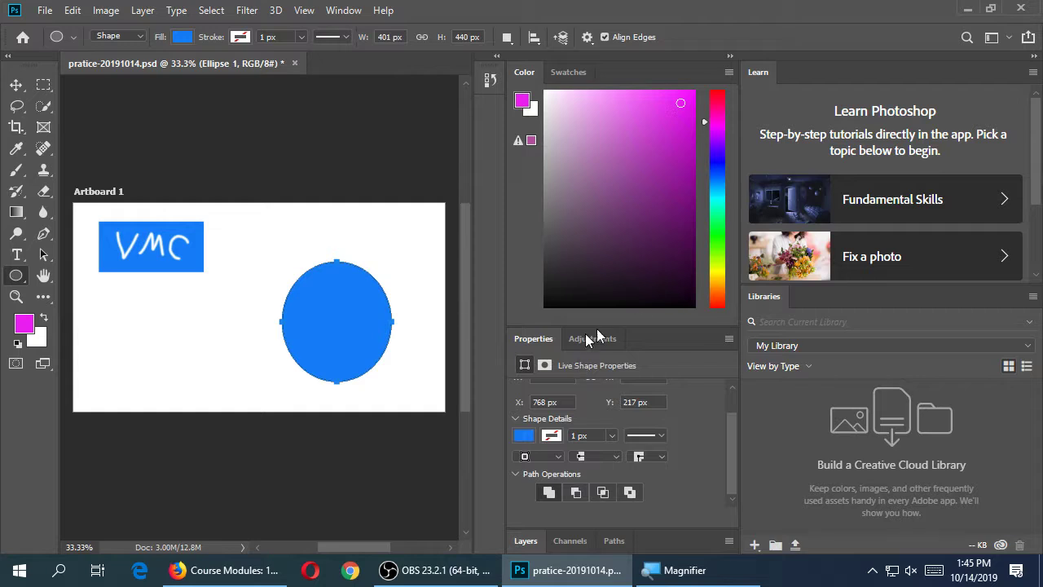
{"action": "double_click", "coordinate": [533, 339]}
{"action": "left_click", "coordinate": [526, 541]}
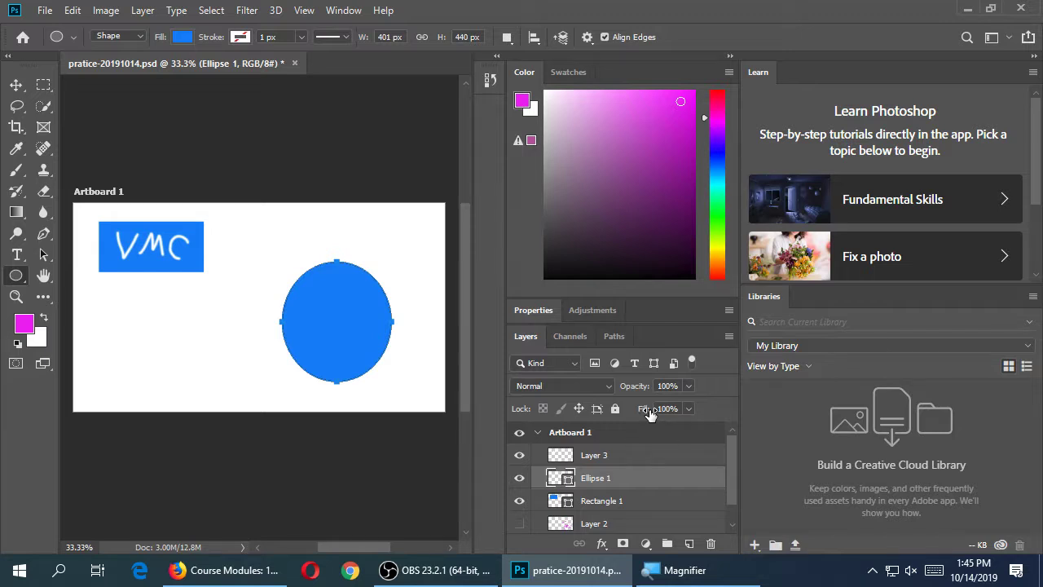
{"action": "key", "text": "Delete"}
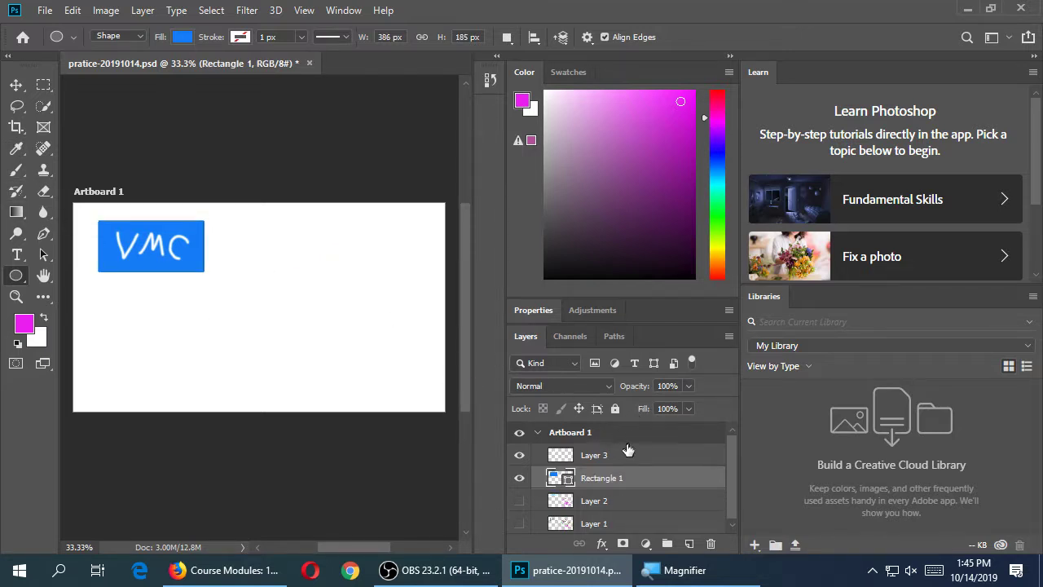
Draw a 296 × 260 px magenta ellipse and position it beside the nudged VMC rectangle
{"action": "left_click", "coordinate": [625, 456]}
{"action": "left_click_drag", "start_coordinate": [218, 330], "coordinate": [300, 401]}
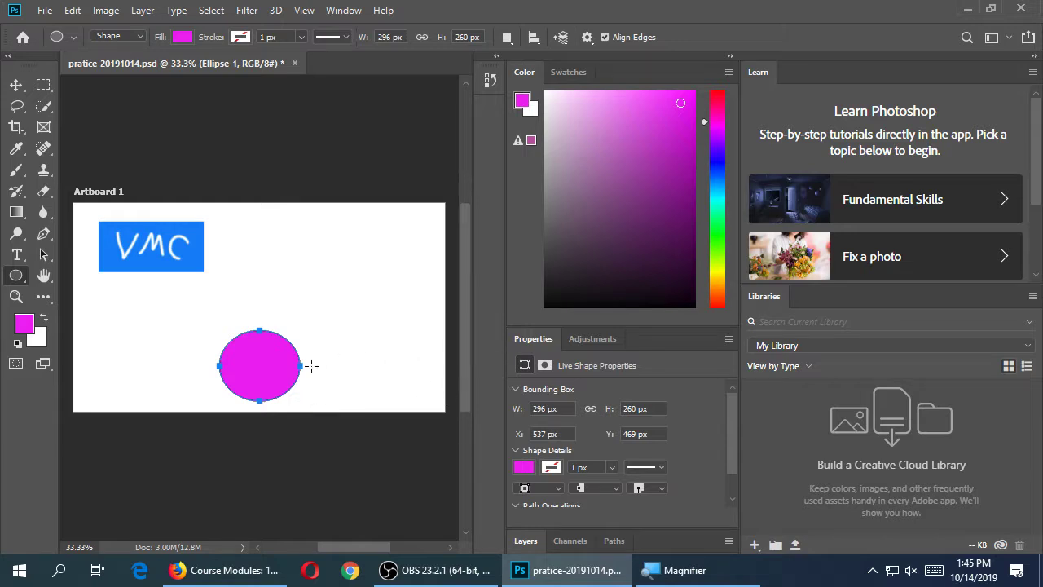
{"action": "key", "text": "v"}
{"action": "left_click_drag", "start_coordinate": [275, 377], "coordinate": [370, 277]}
{"action": "left_click_drag", "start_coordinate": [197, 267], "coordinate": [204, 263]}
{"action": "left_click_drag", "start_coordinate": [352, 264], "coordinate": [313, 262]}
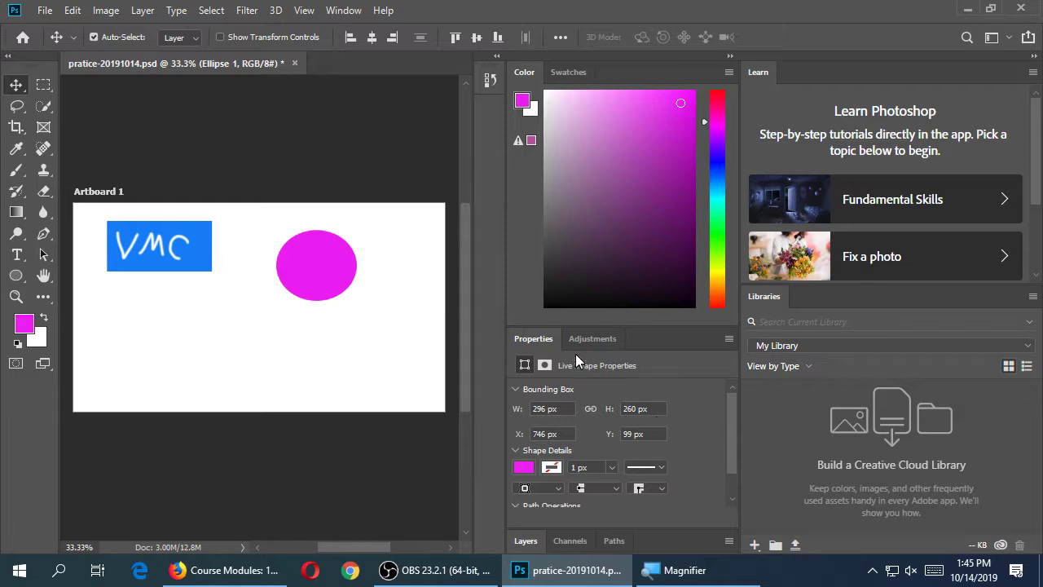
{"action": "double_click", "coordinate": [538, 340]}
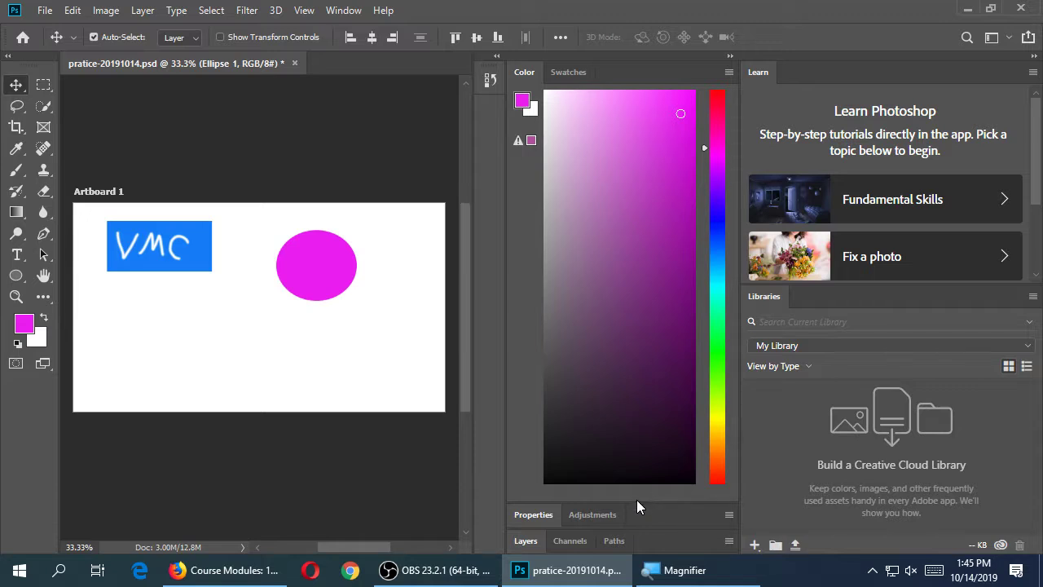
{"action": "left_click", "coordinate": [528, 540]}
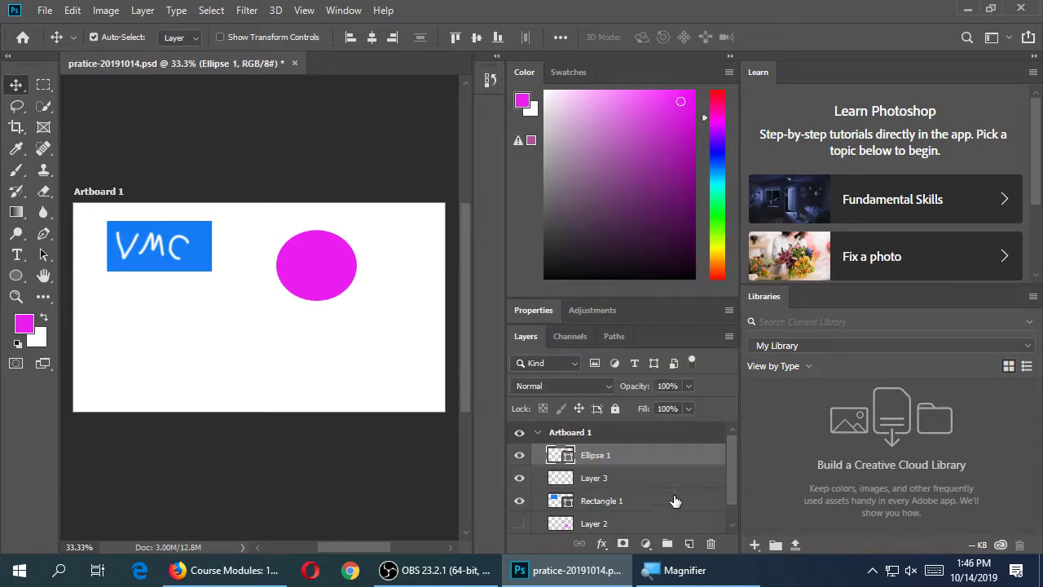
Add a new layer and set the foreground colour to white (ffffff)
{"action": "left_click", "coordinate": [689, 544]}
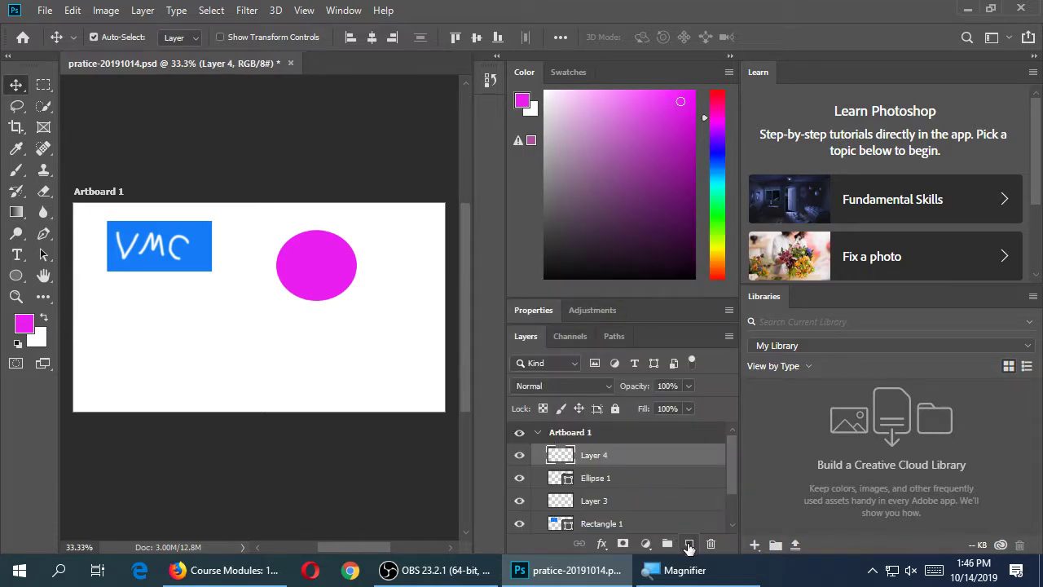
{"action": "left_click", "coordinate": [24, 323]}
{"action": "left_click", "coordinate": [78, 214]}
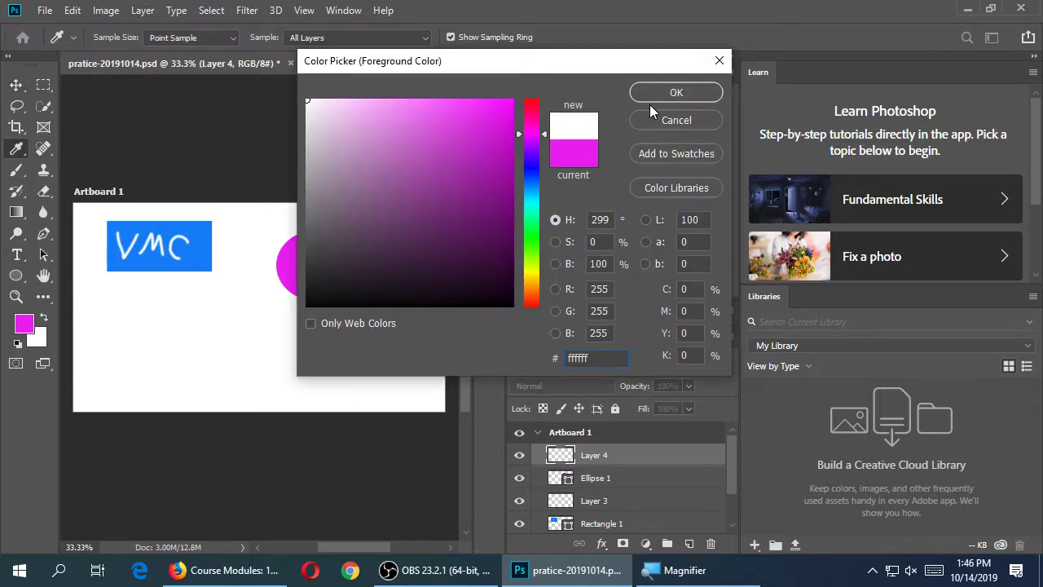
{"action": "left_click", "coordinate": [669, 95]}
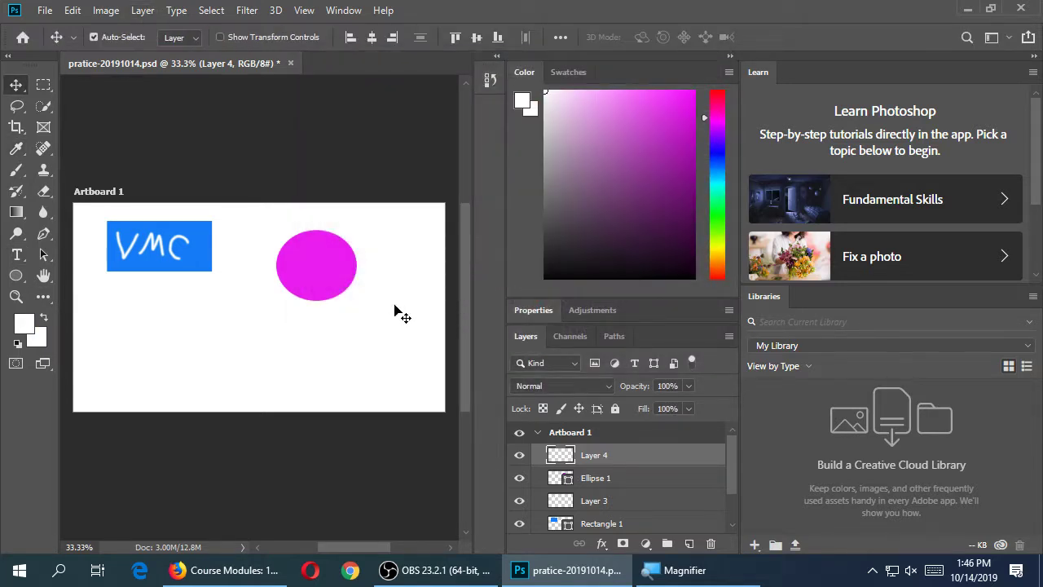
Draw a white ellipse over the magenta ellipse's upper-left, leaving a crescent
{"action": "key", "text": "u"}
{"action": "left_click_drag", "start_coordinate": [382, 262], "coordinate": [321, 313]}
{"action": "left_click_drag", "start_coordinate": [243, 222], "coordinate": [311, 275]}
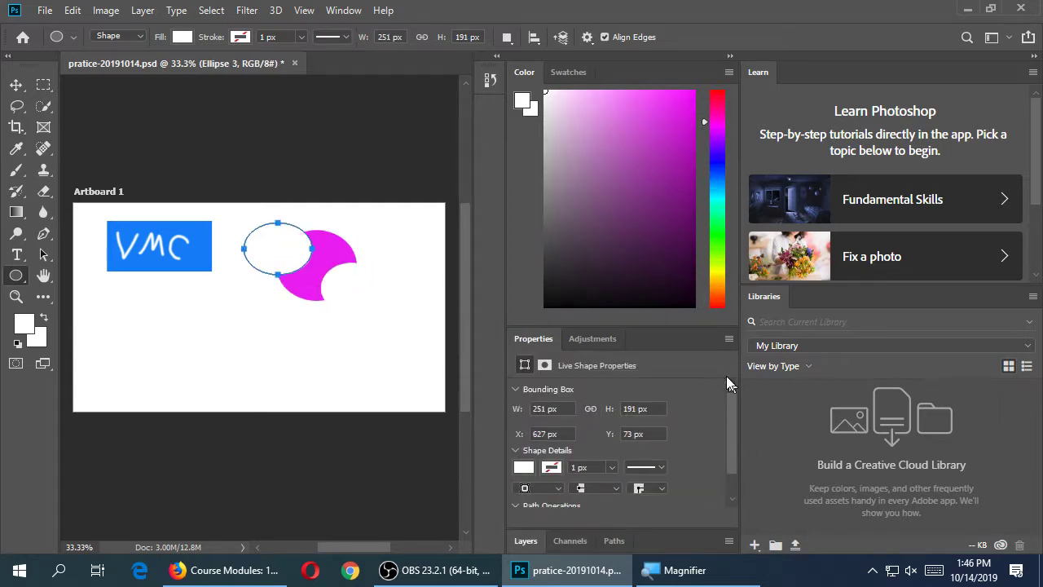
{"action": "double_click", "coordinate": [532, 339]}
{"action": "left_click", "coordinate": [528, 541]}
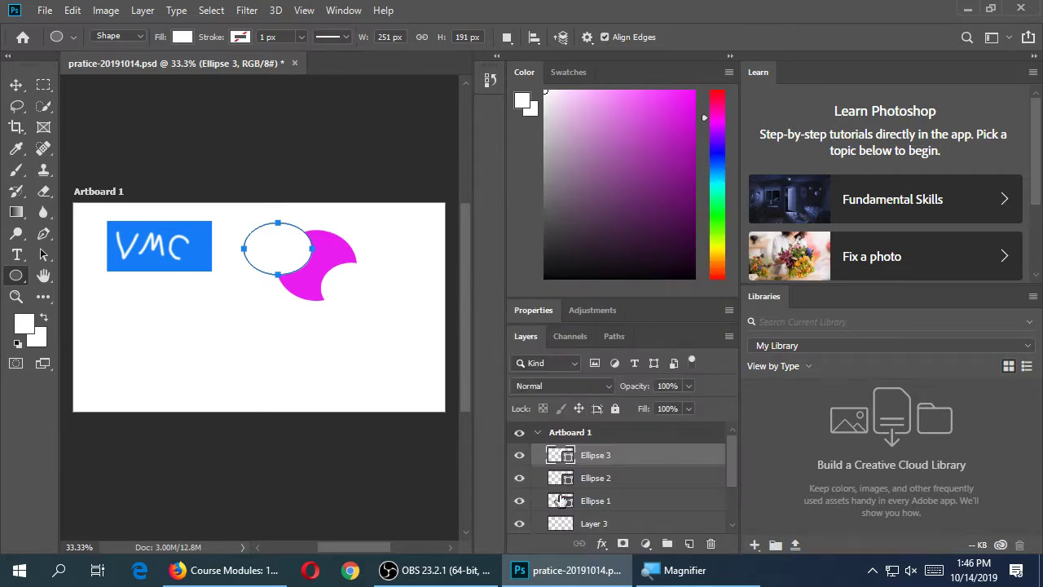
{"action": "left_click", "coordinate": [630, 529]}
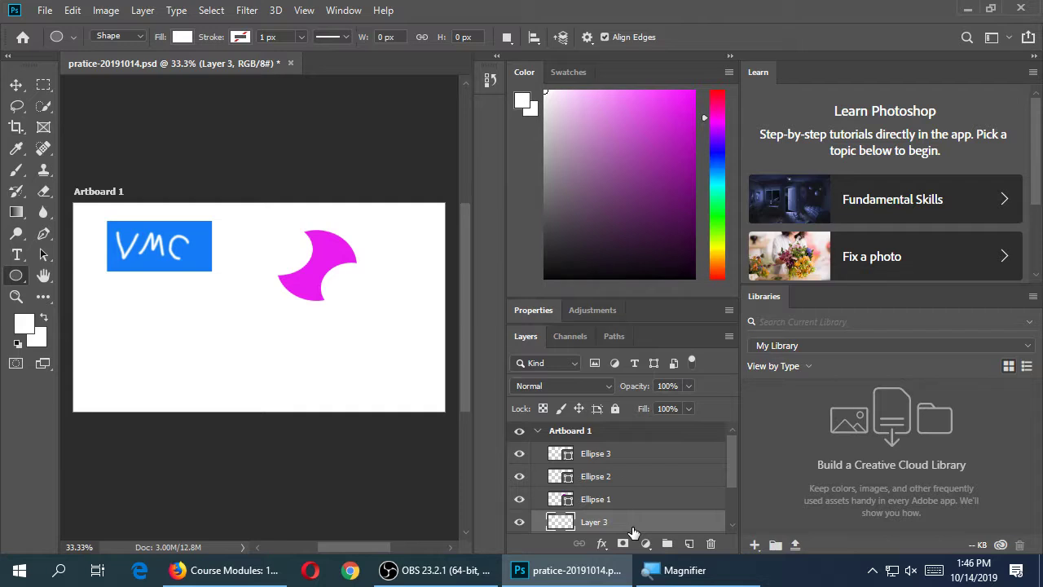
With the Move tool, select the magenta crescent's layer and drag the shape slightly lower
{"action": "left_click", "coordinate": [16, 84]}
{"action": "left_click", "coordinate": [355, 275]}
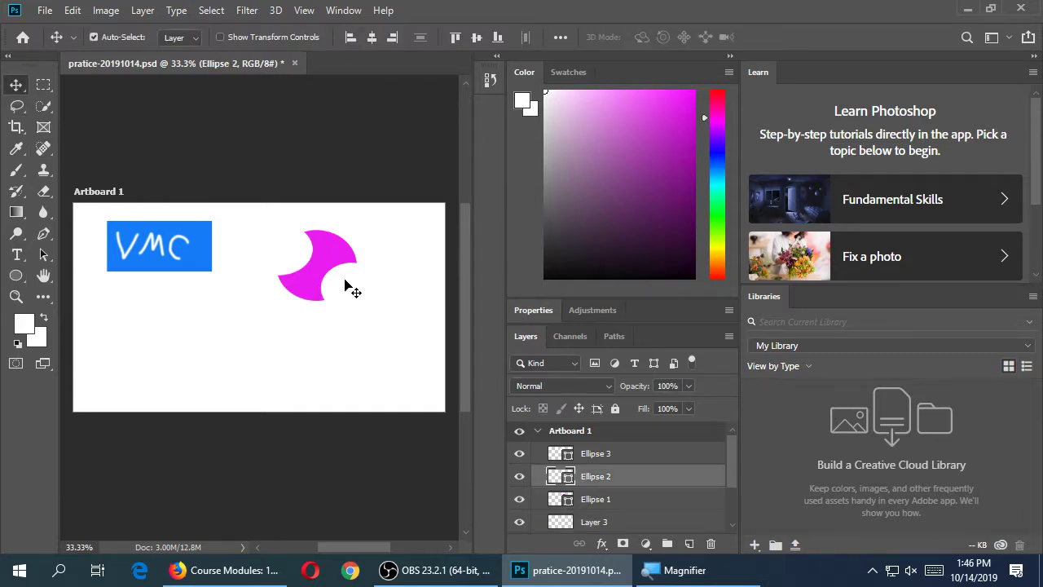
{"action": "left_click", "coordinate": [593, 450]}
{"action": "left_click", "coordinate": [612, 476]}
{"action": "left_click", "coordinate": [617, 456]}
{"action": "left_click", "coordinate": [593, 502]}
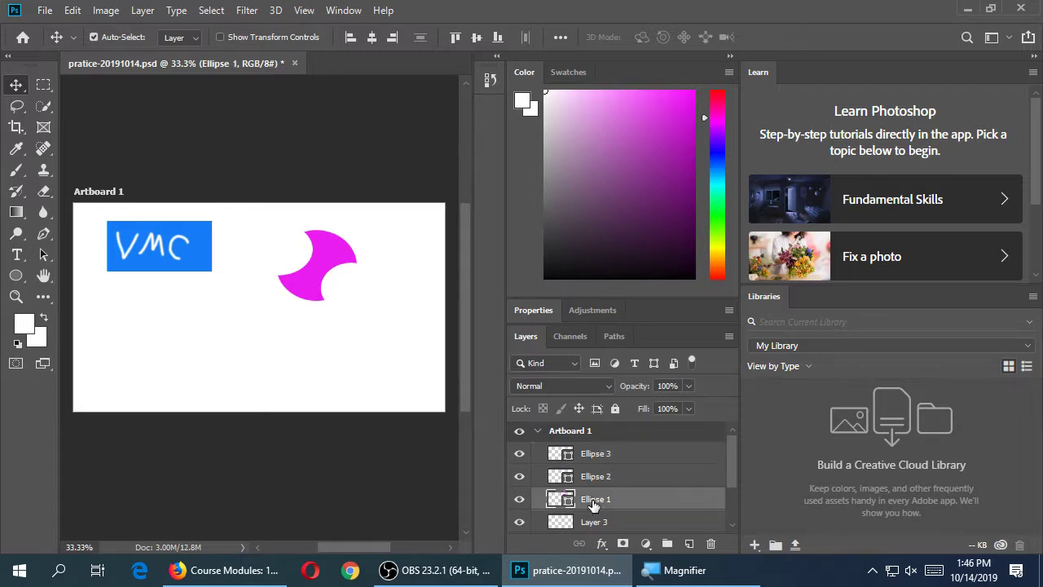
{"action": "left_click", "coordinate": [594, 476]}
{"action": "left_click", "coordinate": [594, 521]}
{"action": "left_click_drag", "start_coordinate": [323, 265], "coordinate": [354, 290]}
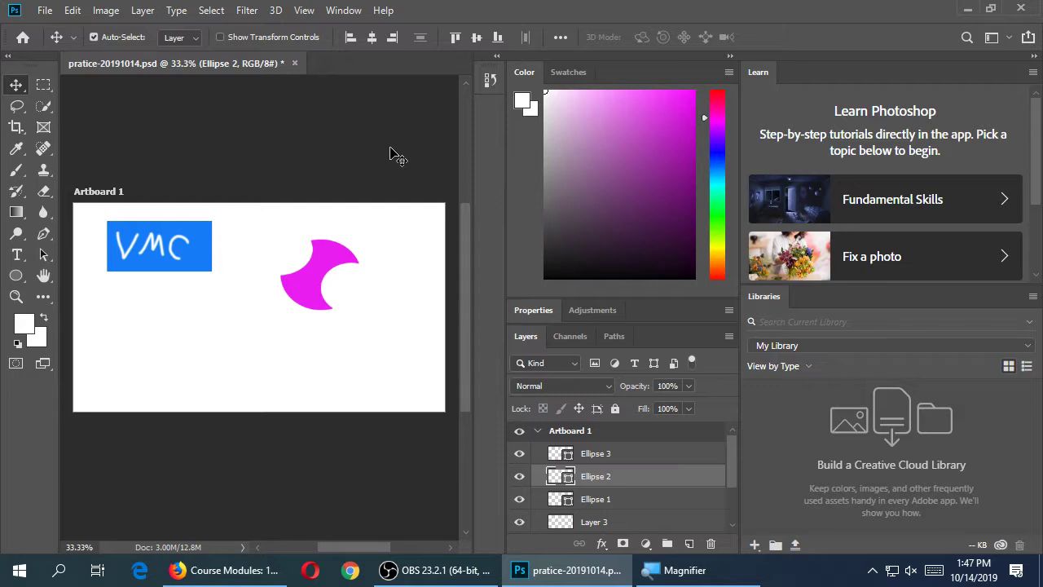
Save the document with Ctrl+S, then start a File > Save As
{"action": "key", "text": "ctrl"}
{"action": "key", "text": "ctrl+s"}
{"action": "left_click", "coordinate": [613, 457]}
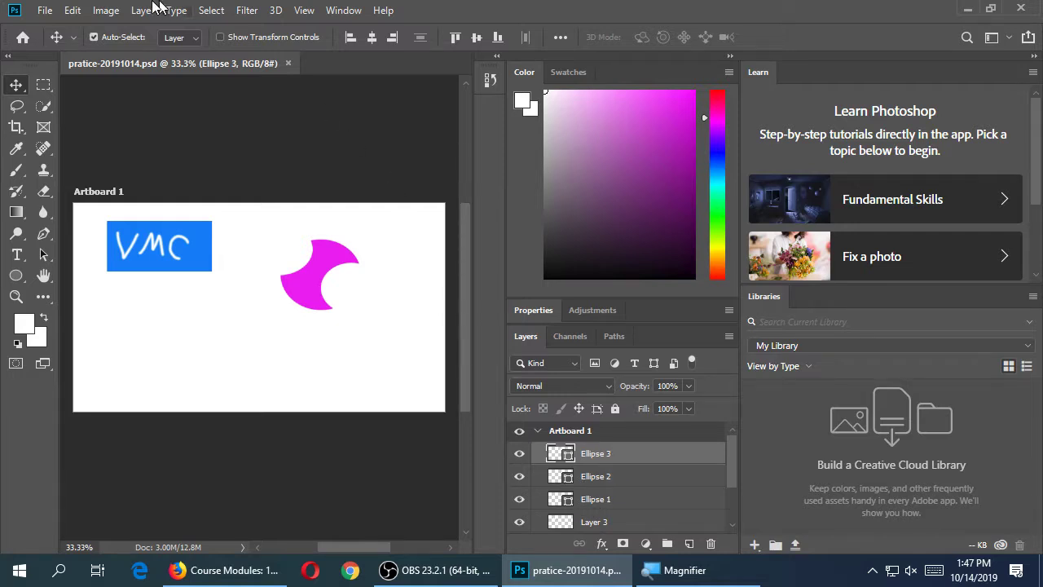
{"action": "left_click", "coordinate": [44, 11]}
{"action": "left_click", "coordinate": [91, 190]}
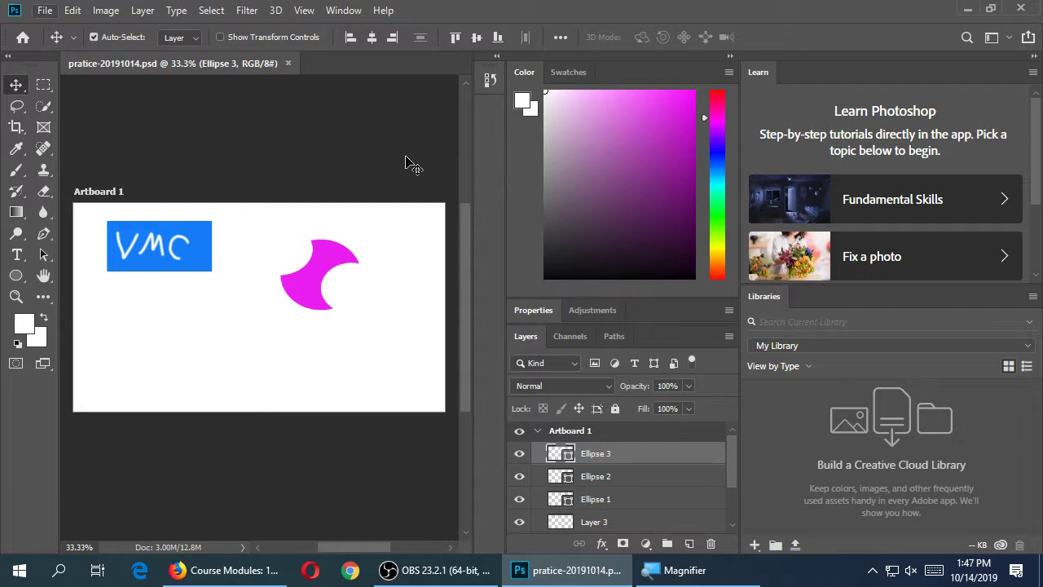
{"action": "key", "text": "super+plus"}
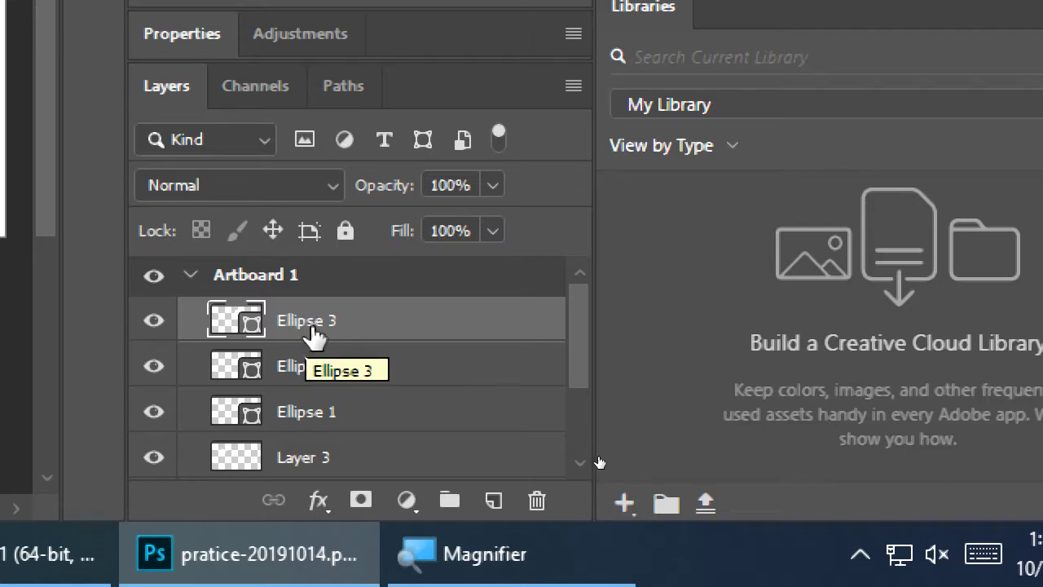
Change the Ellipse 3 layer's name to 'White Circle 1', correcting a typo along the way
{"action": "double_click", "coordinate": [313, 326]}
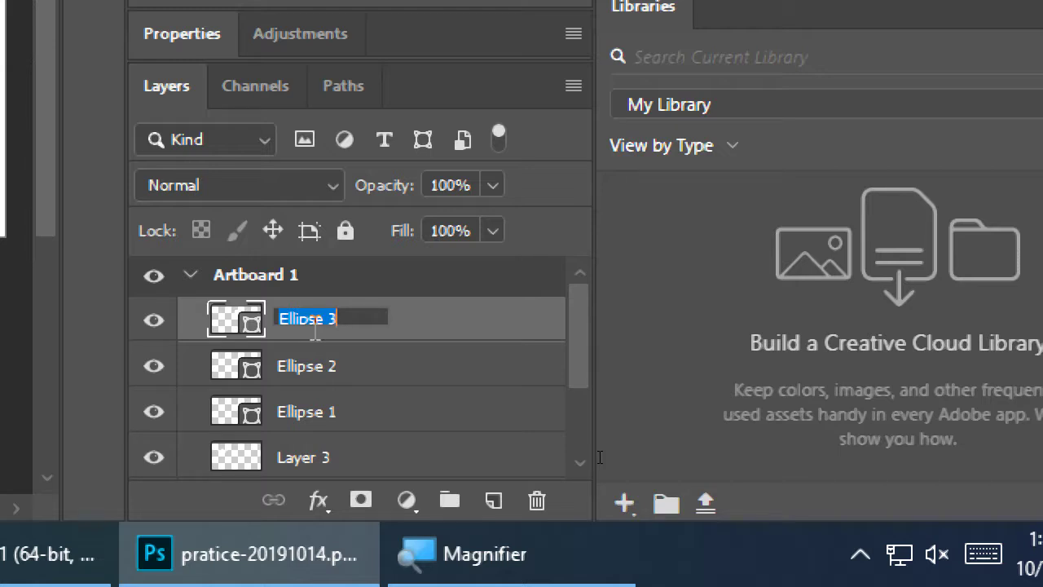
{"action": "type", "text": "Wha"}
{"action": "key", "text": "BackSpace"}
{"action": "type", "text": "ite "}
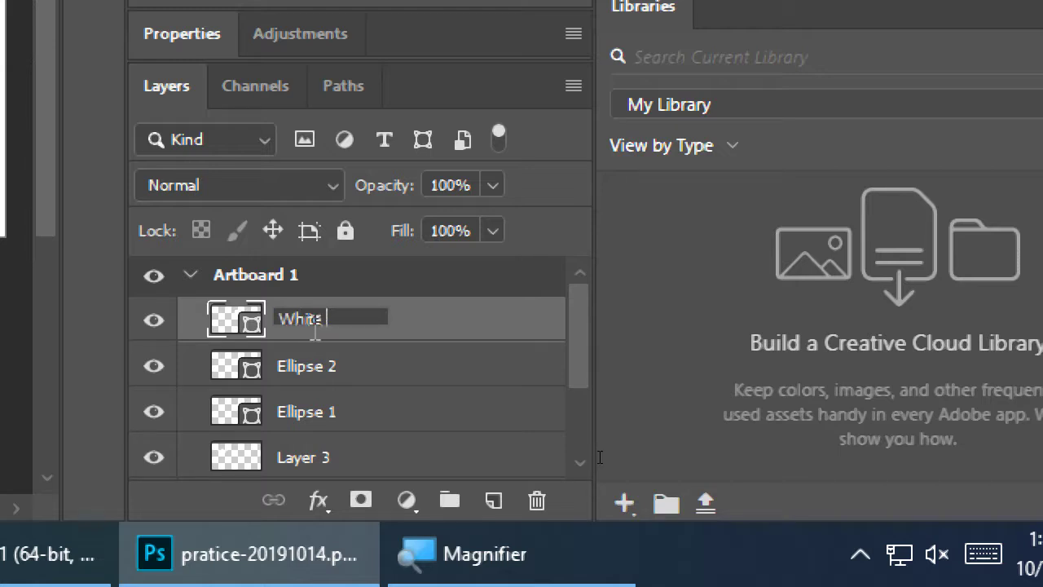
{"action": "type", "text": "Circle 1"}
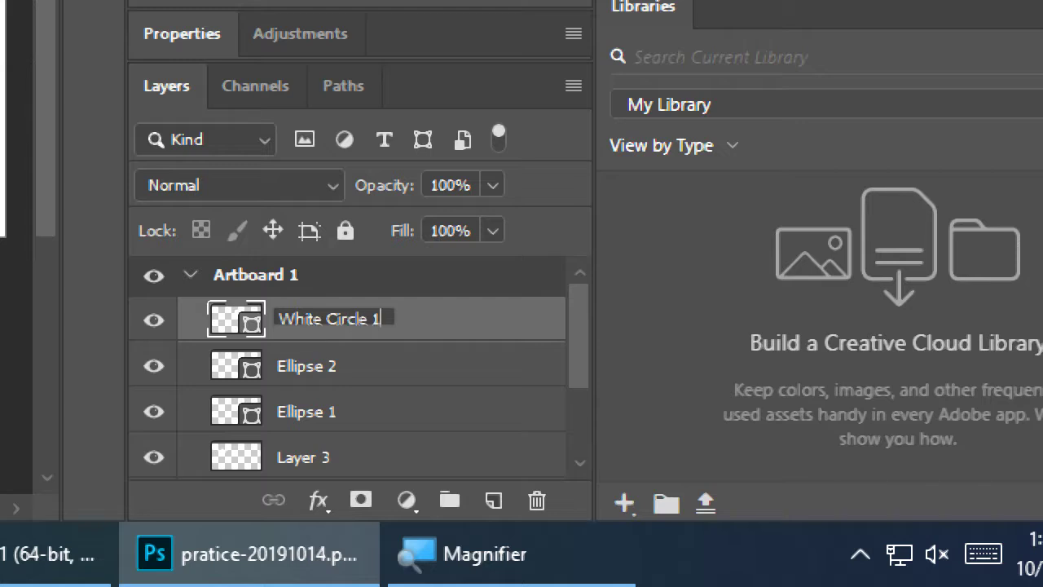
{"action": "key", "text": "Return"}
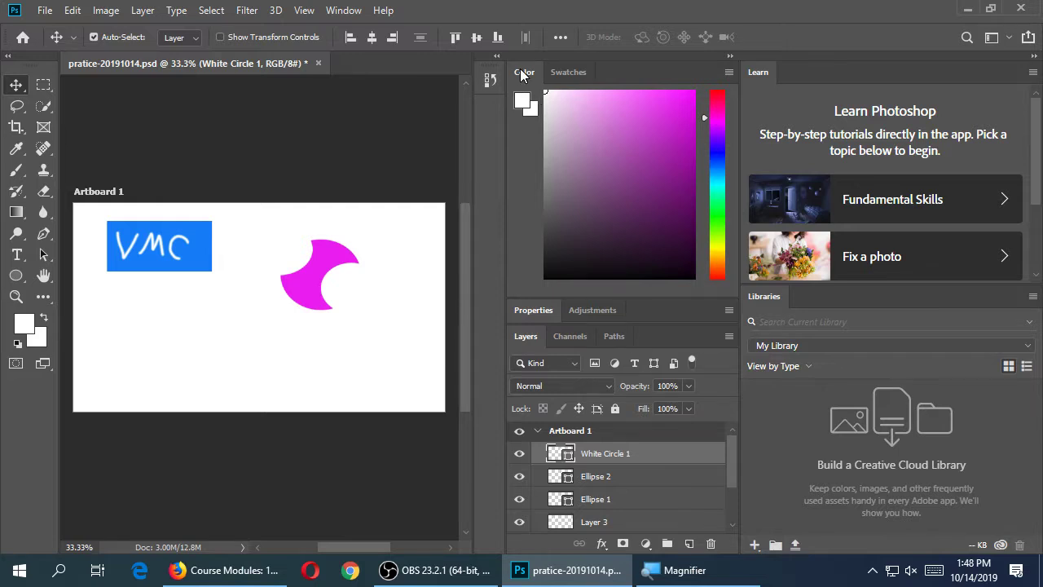
Collapse the Color panel, toggle White Circle 1, Ellipse 2 and Ellipse 1 visibility off and on, then nudge the pink shape
{"action": "left_click", "coordinate": [521, 70]}
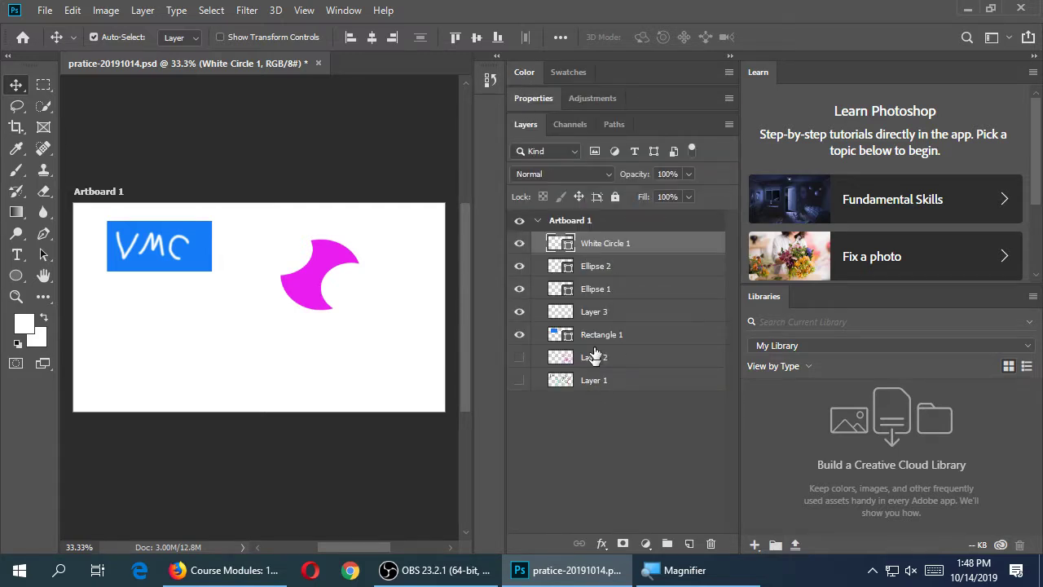
{"action": "left_click", "coordinate": [519, 243]}
{"action": "left_click", "coordinate": [519, 243]}
{"action": "left_click", "coordinate": [519, 267]}
{"action": "left_click", "coordinate": [519, 289]}
{"action": "left_click", "coordinate": [519, 289]}
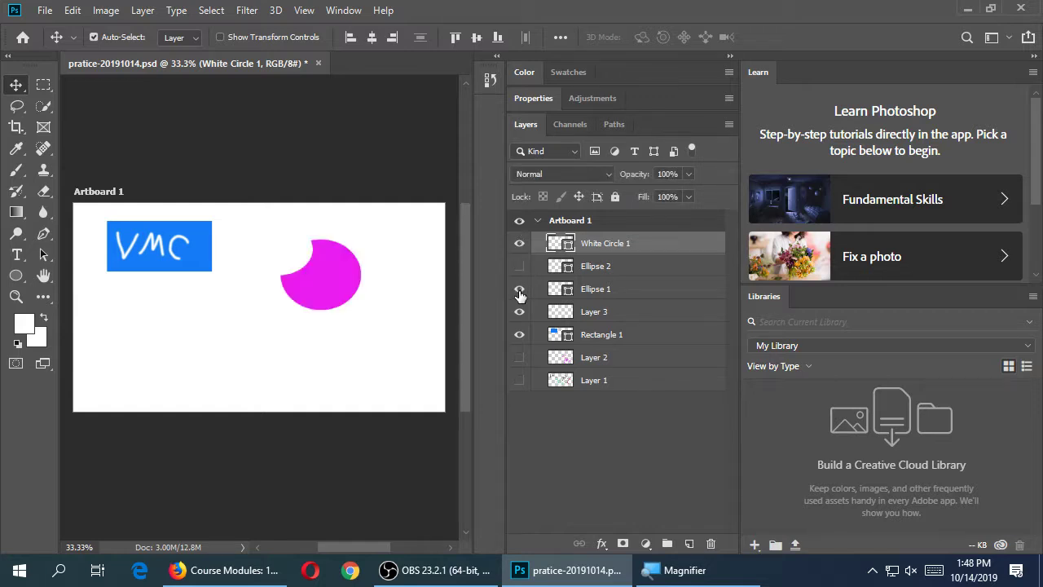
{"action": "left_click", "coordinate": [519, 243]}
{"action": "left_click", "coordinate": [519, 265]}
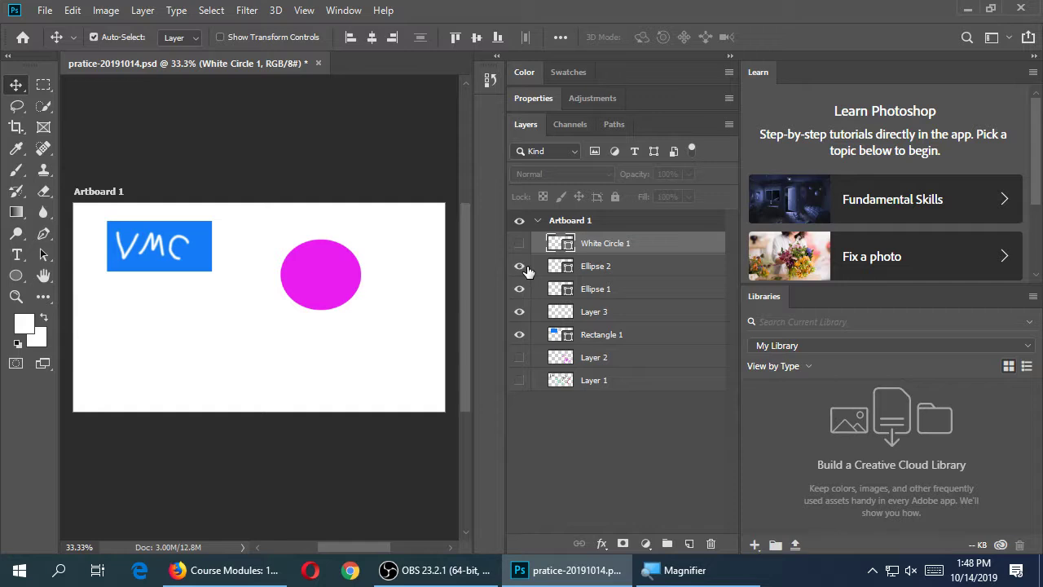
{"action": "left_click", "coordinate": [519, 243]}
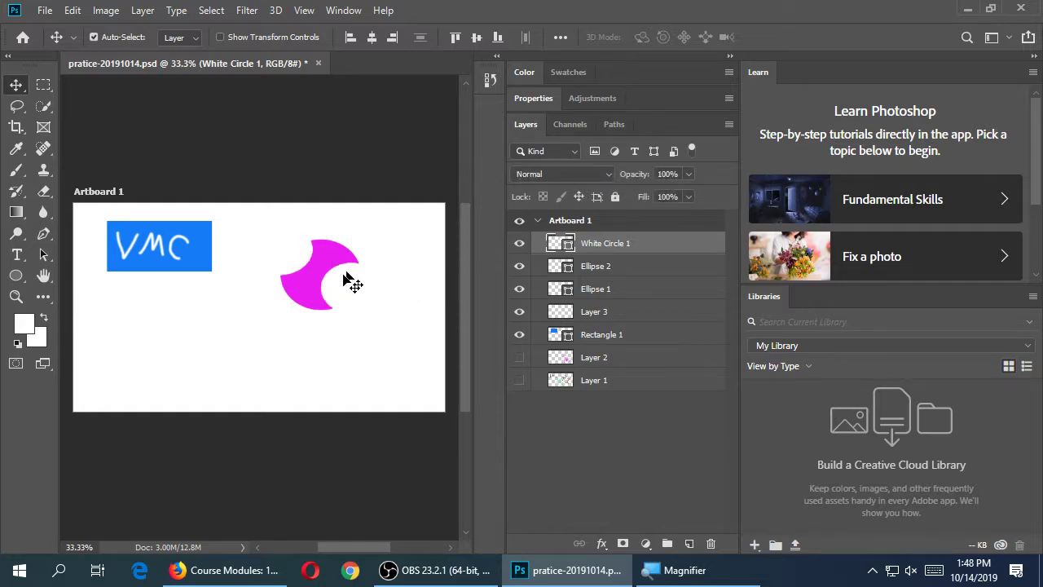
{"action": "left_click_drag", "start_coordinate": [322, 286], "coordinate": [317, 272]}
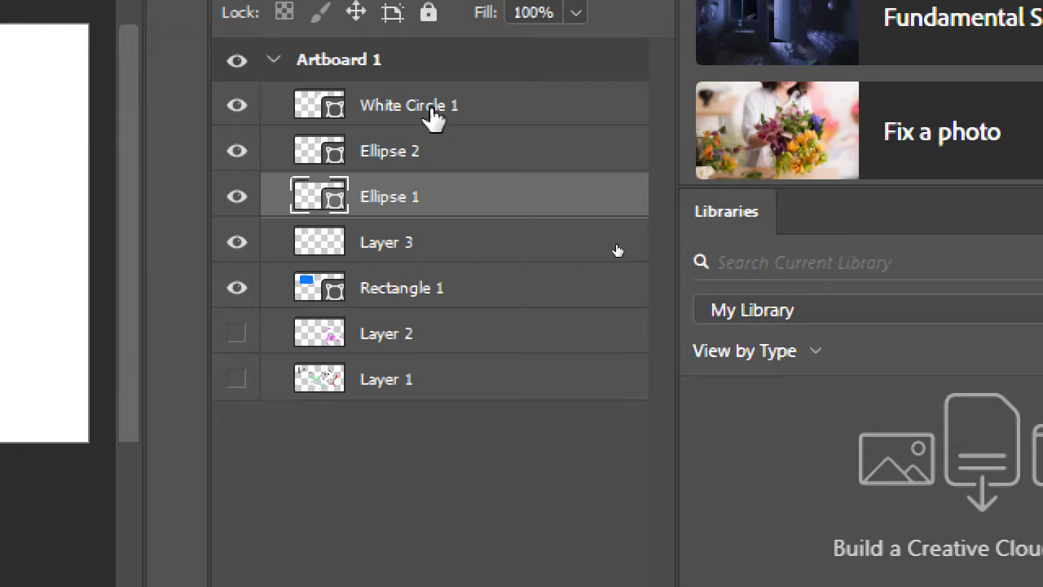
Select White Circle 1, Ellipse 2 and Ellipse 1 and link them together
{"action": "left_click", "coordinate": [432, 114]}
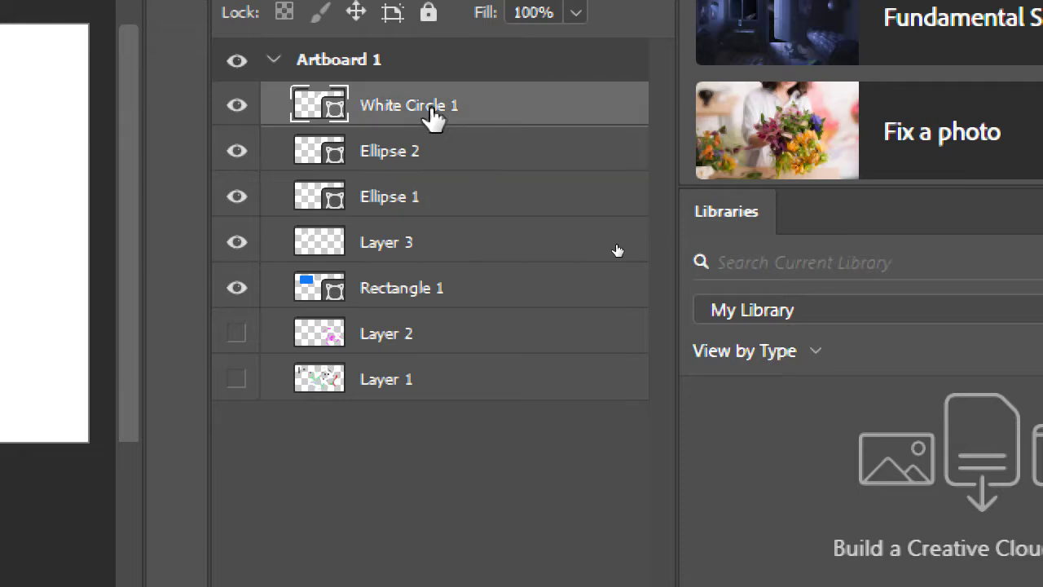
{"action": "left_click", "coordinate": [461, 165], "text": "shift"}
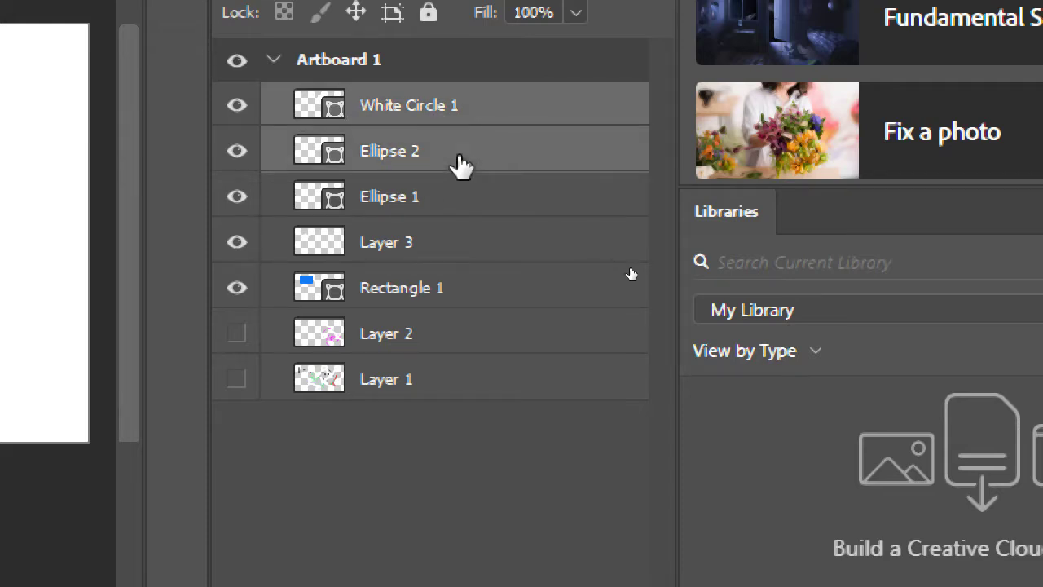
{"action": "left_click", "coordinate": [445, 207], "text": "shift"}
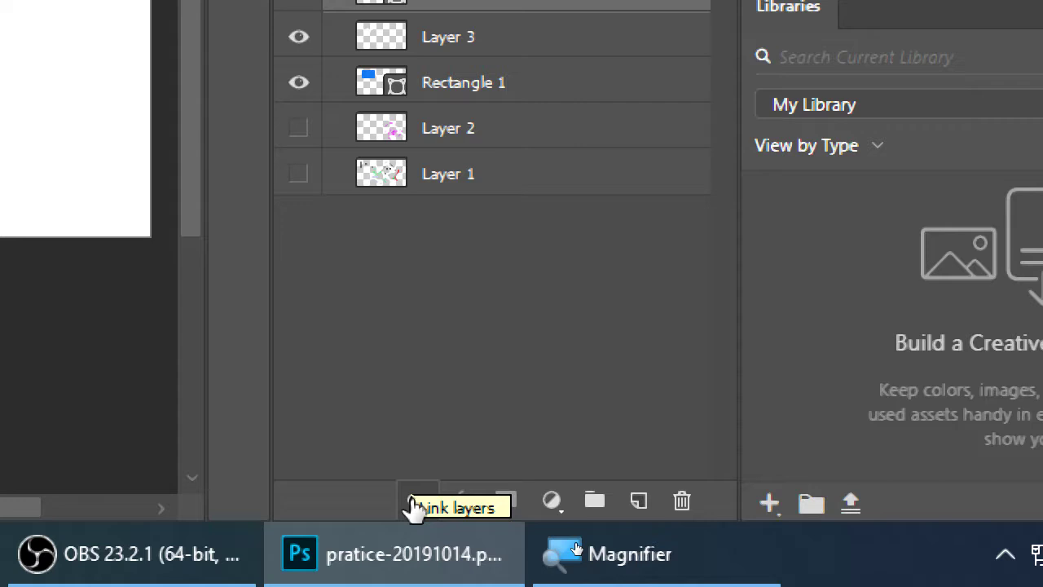
{"action": "key", "text": "super+minus"}
{"action": "left_click", "coordinate": [578, 542]}
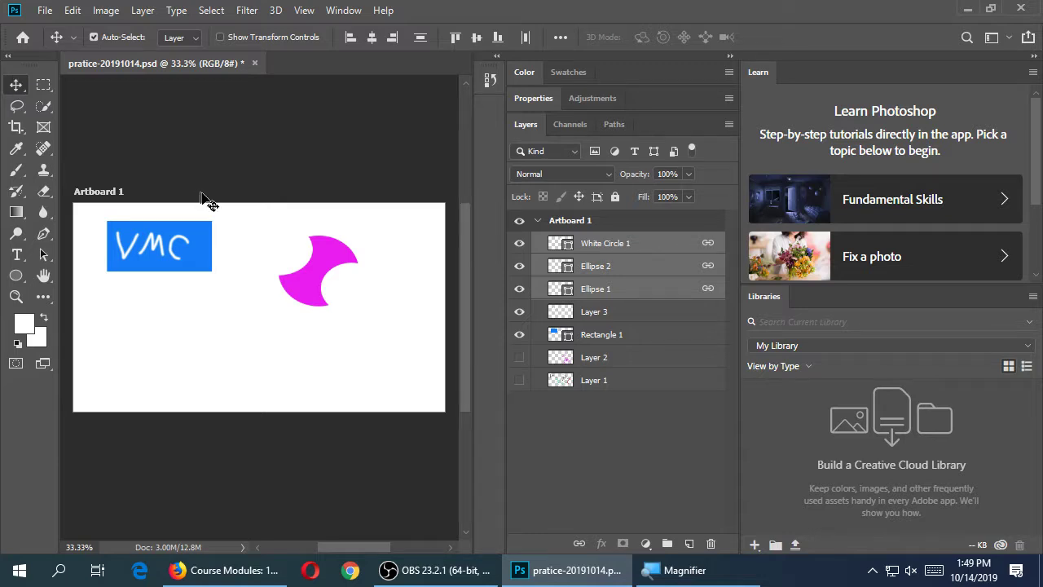
Drag the linked crescent to the artboard's top-right corner, then deselect the layers
{"action": "left_click_drag", "start_coordinate": [320, 260], "coordinate": [375, 261]}
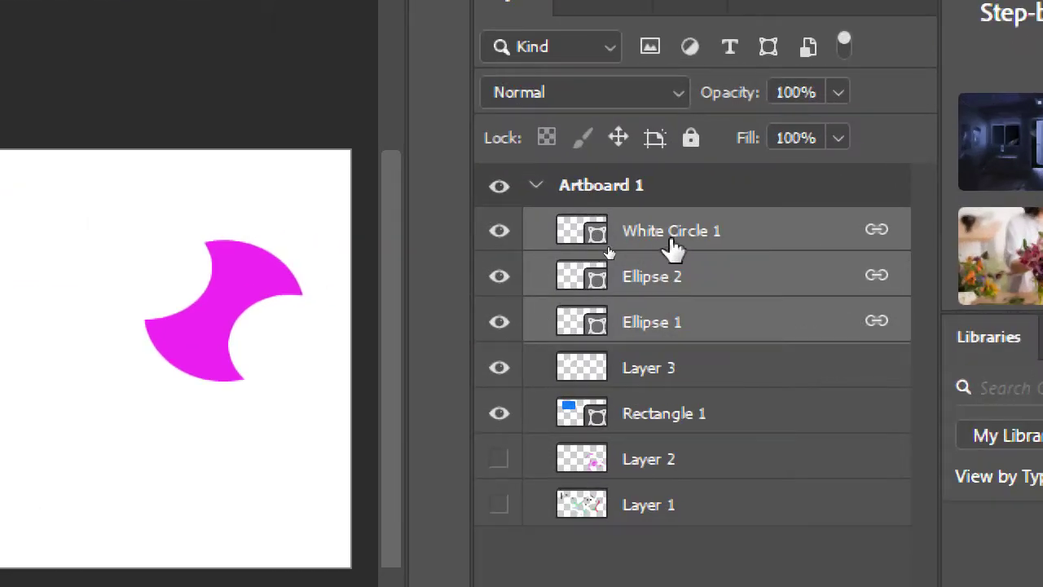
{"action": "left_click", "coordinate": [619, 246]}
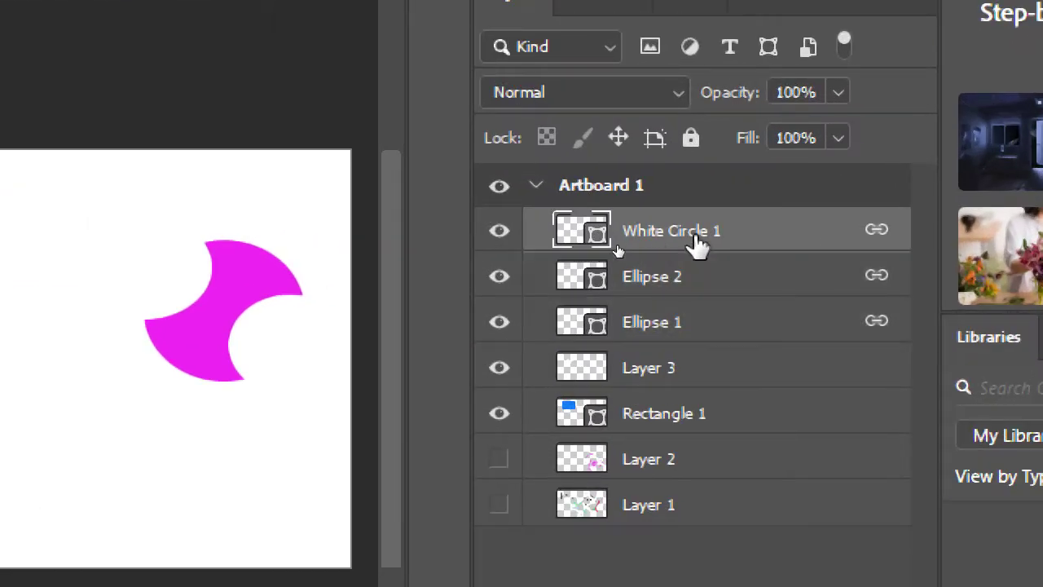
{"action": "left_click", "coordinate": [706, 281], "text": "shift"}
{"action": "left_click", "coordinate": [717, 326], "text": "shift"}
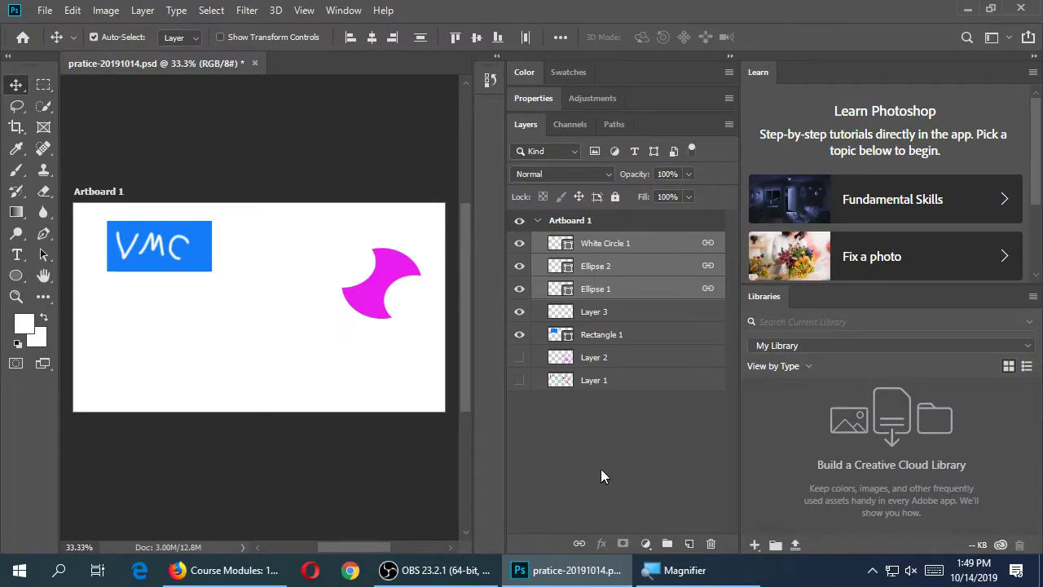
{"action": "left_click", "coordinate": [650, 332]}
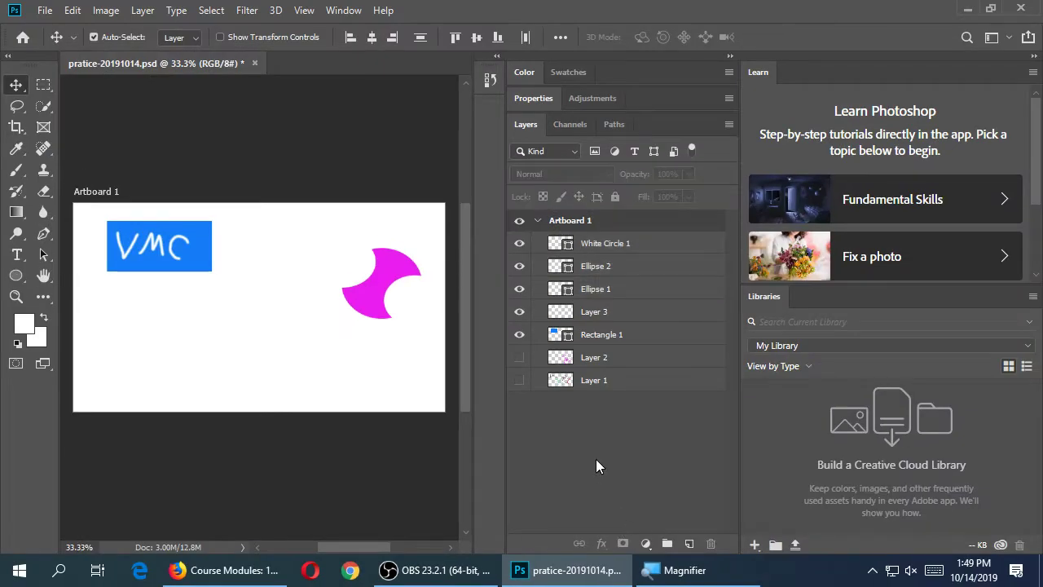
{"action": "left_click_drag", "start_coordinate": [384, 279], "coordinate": [398, 243]}
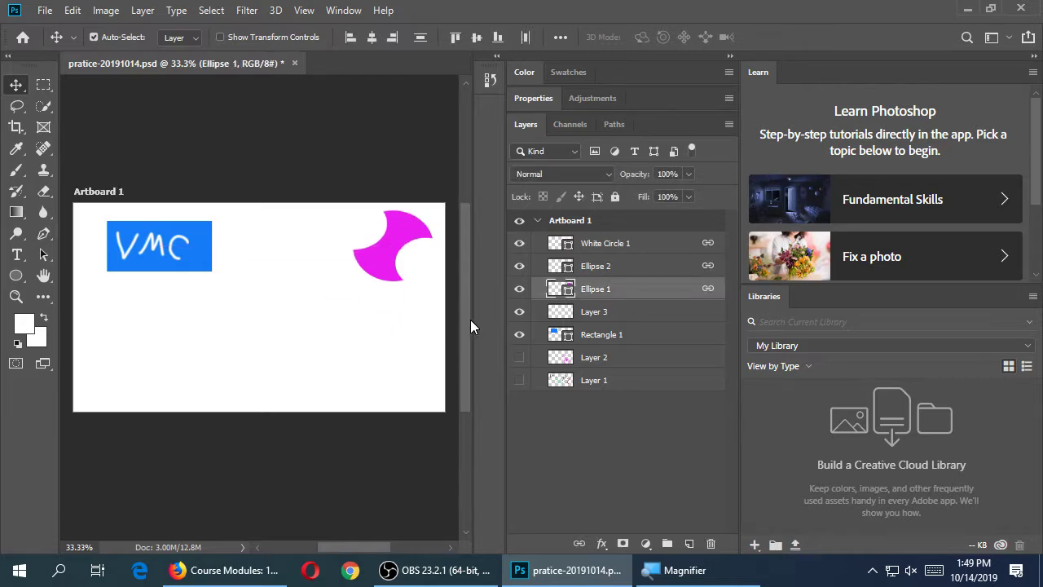
{"action": "left_click", "coordinate": [608, 455]}
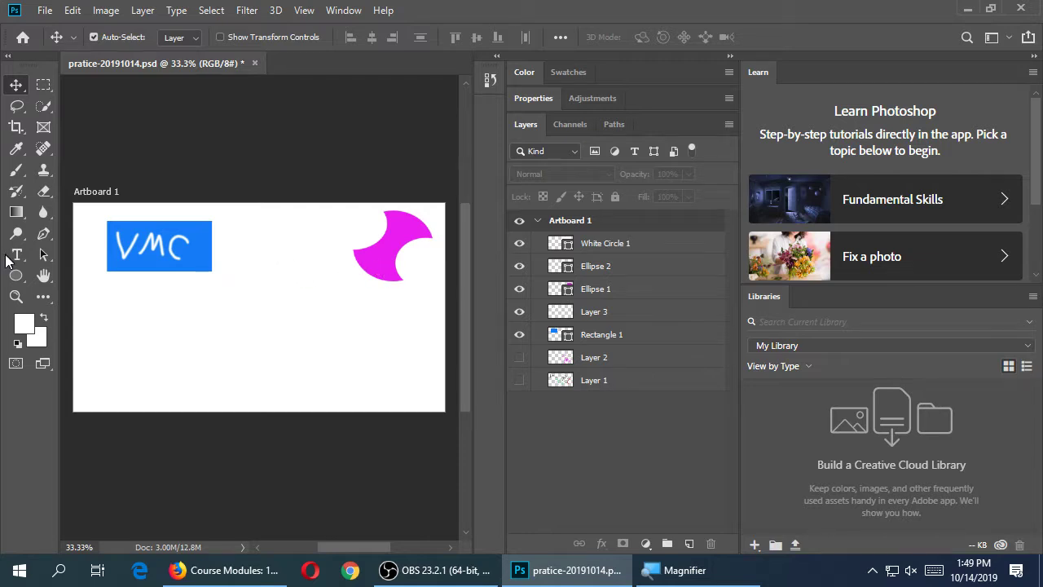
Switch to the Custom Shape Tool and add a new empty layer above White Circle 1
{"action": "left_click", "coordinate": [14, 277]}
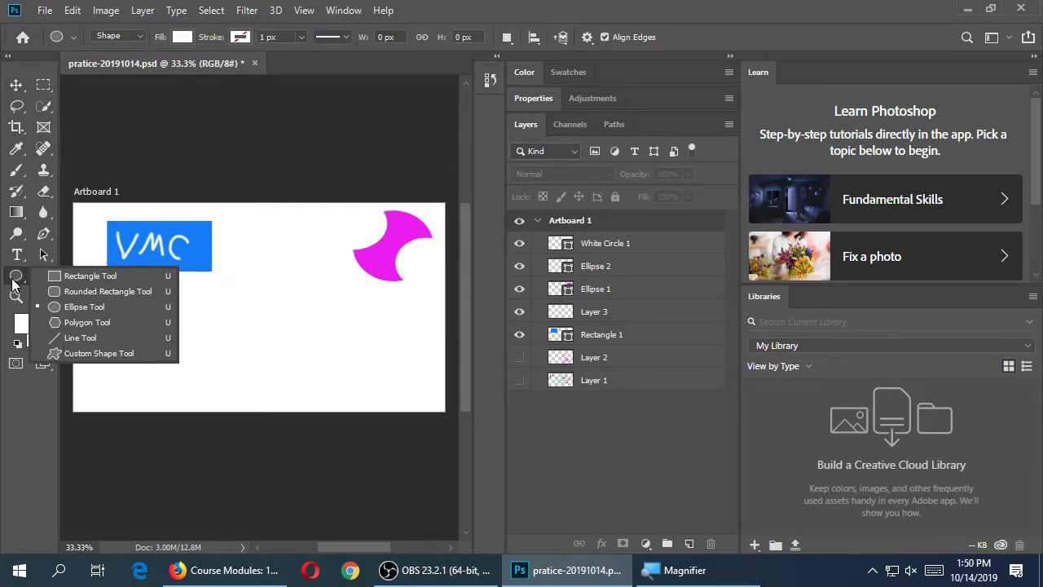
{"action": "left_click", "coordinate": [12, 283]}
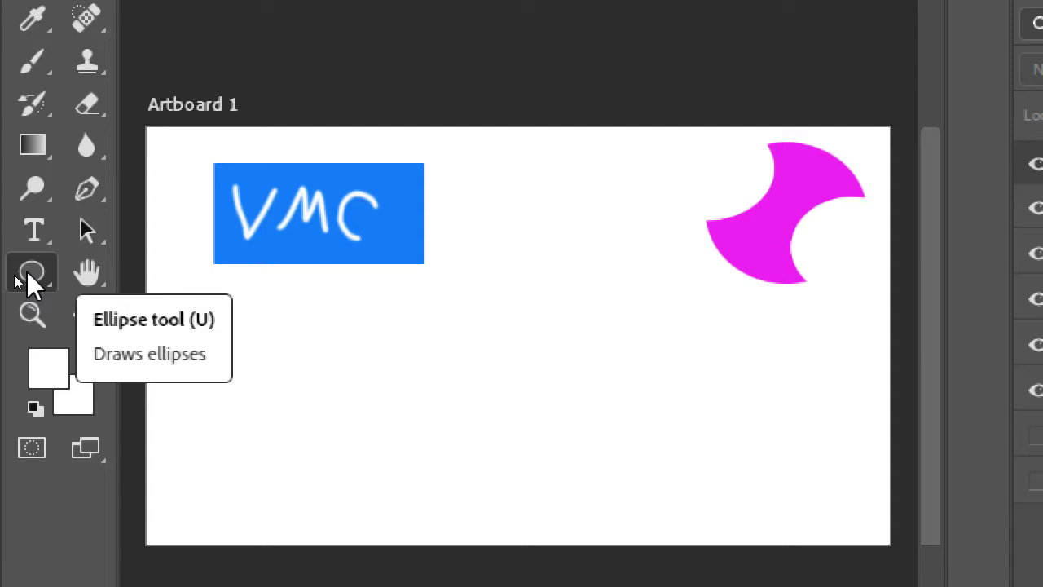
{"action": "left_click", "coordinate": [35, 269]}
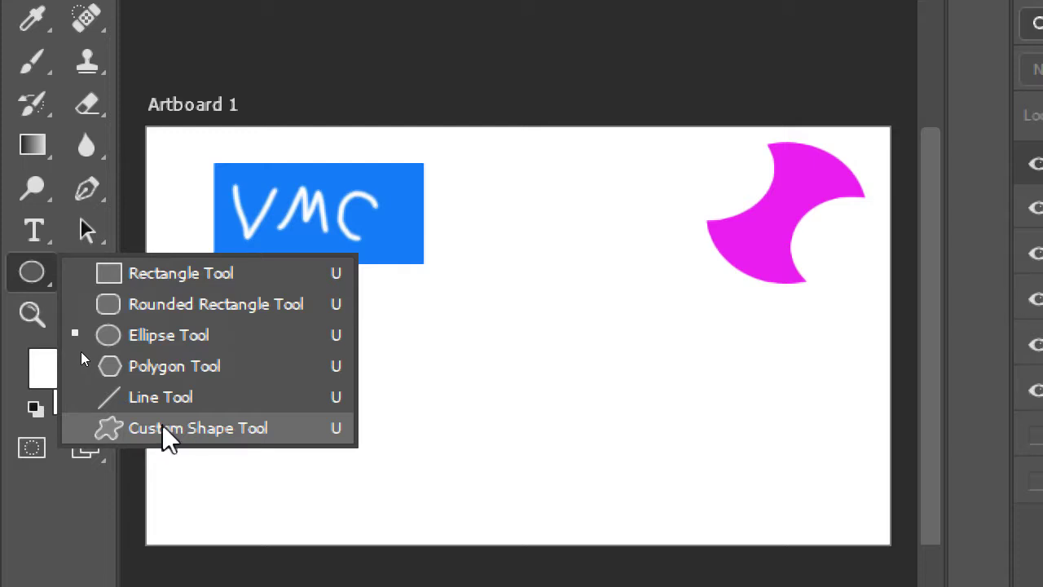
{"action": "left_click", "coordinate": [162, 427]}
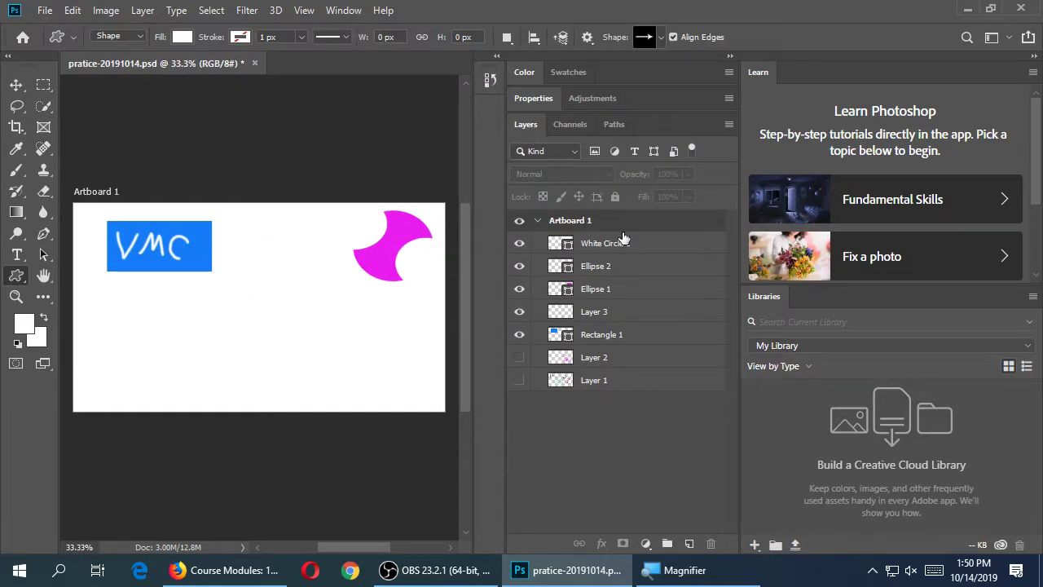
{"action": "left_click", "coordinate": [623, 231]}
{"action": "left_click", "coordinate": [613, 243]}
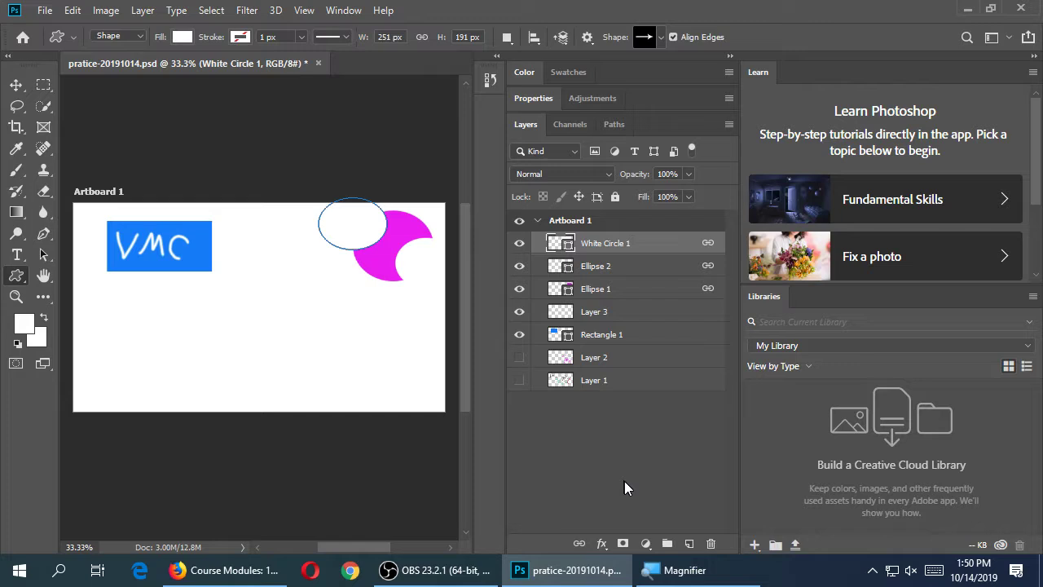
{"action": "left_click", "coordinate": [687, 545]}
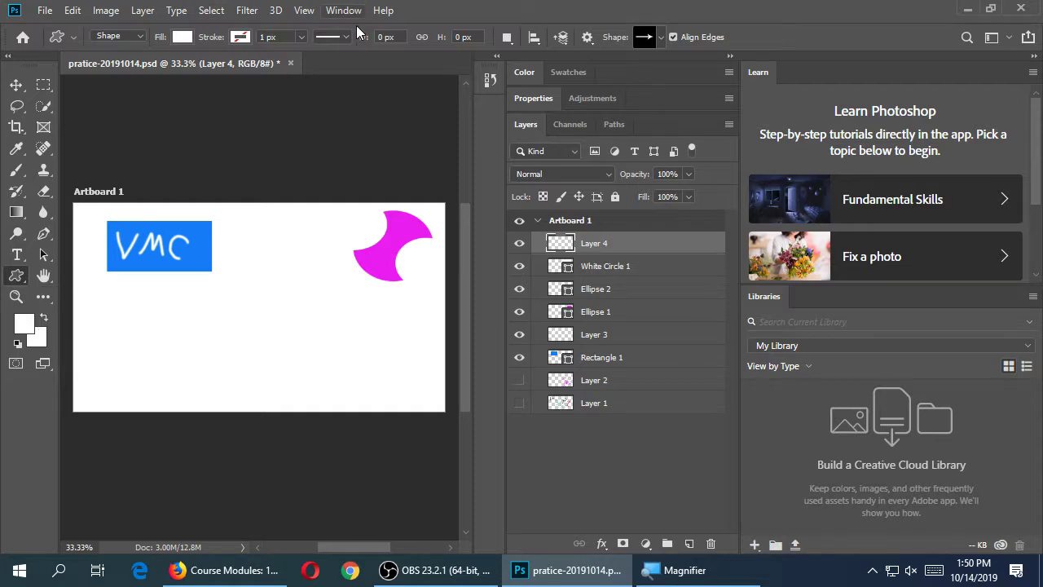
Set the foreground colour to blue and draw an arrow below the VMC box and a lightning bolt near the bottom
{"action": "left_click", "coordinate": [524, 73]}
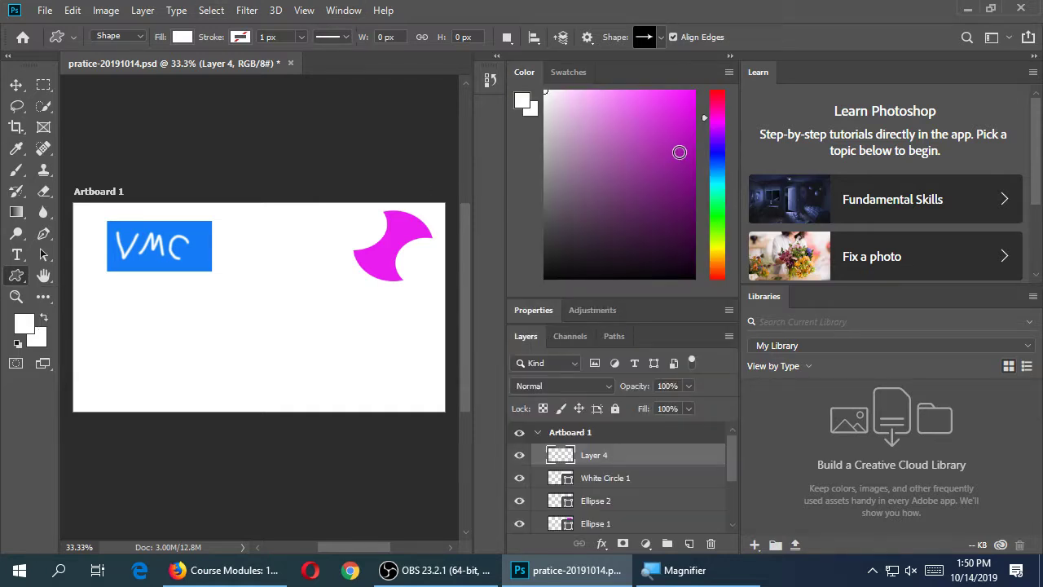
{"action": "left_click", "coordinate": [679, 151]}
{"action": "left_click", "coordinate": [717, 167]}
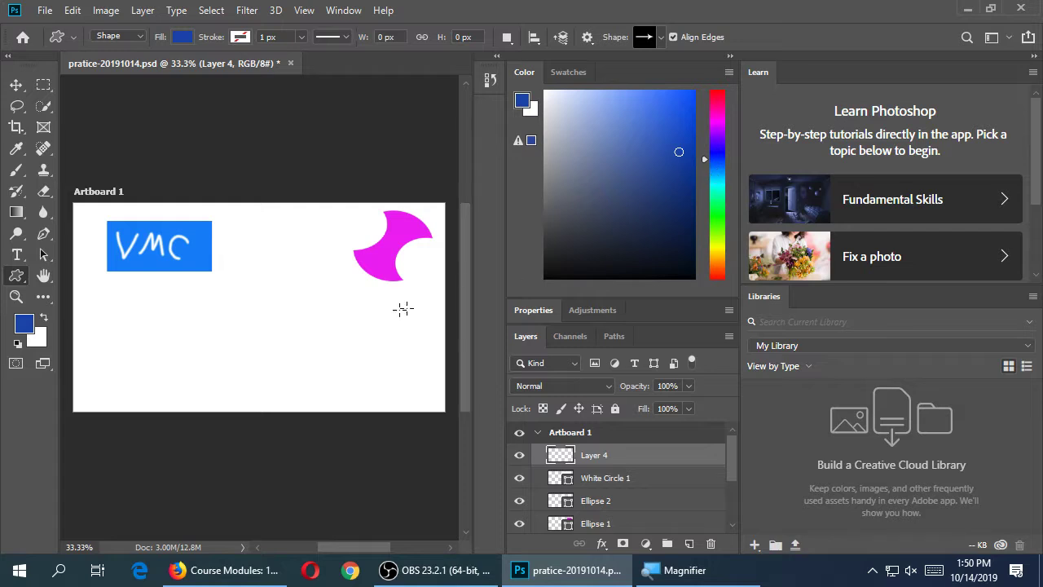
{"action": "left_click_drag", "start_coordinate": [165, 324], "coordinate": [201, 295]}
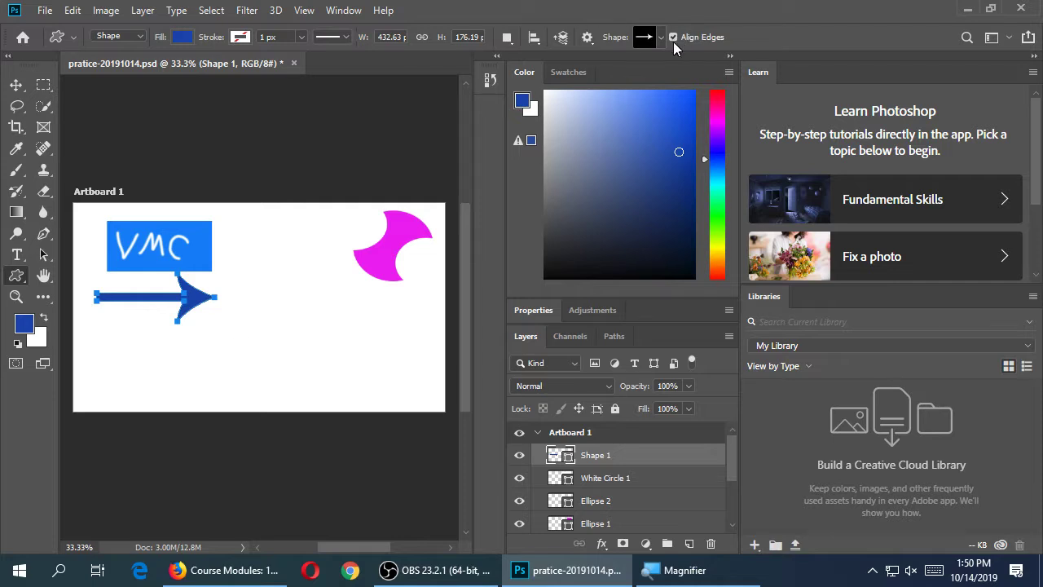
{"action": "left_click", "coordinate": [662, 39]}
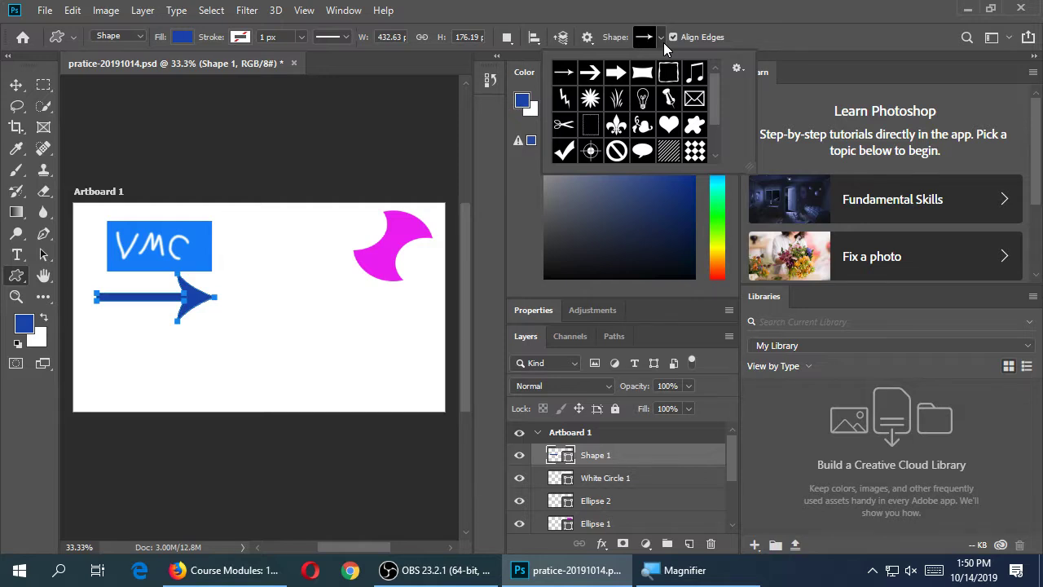
{"action": "left_click", "coordinate": [564, 98]}
{"action": "left_click_drag", "start_coordinate": [300, 328], "coordinate": [386, 391]}
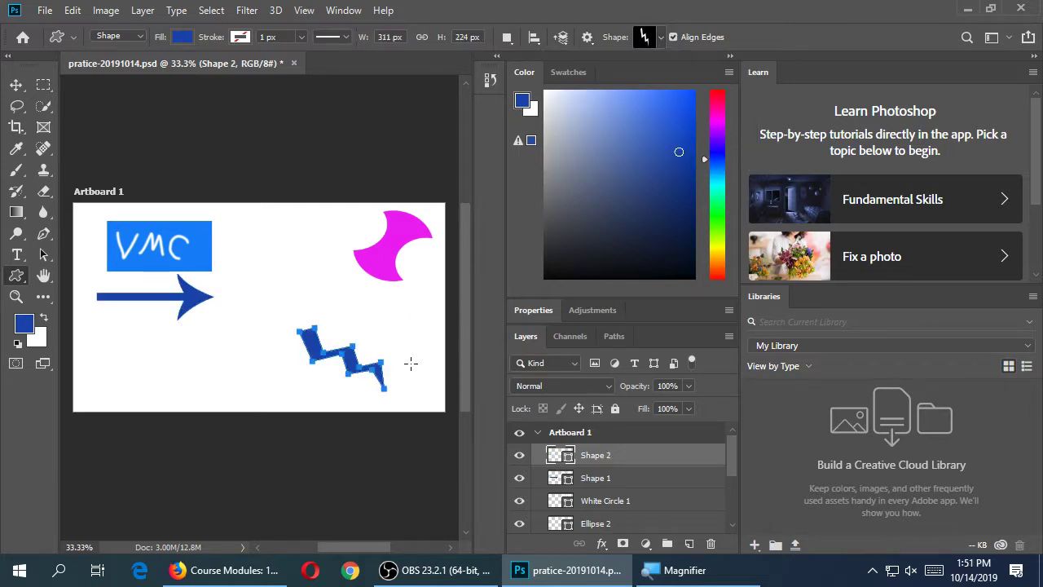
Choose the heart custom shape and draw a blue heart beside the VMC box
{"action": "left_click", "coordinate": [660, 37]}
{"action": "scroll", "coordinate": [713, 130], "scroll_direction": "down", "scroll_amount": 3}
{"action": "scroll", "coordinate": [713, 130], "scroll_direction": "down", "scroll_amount": 1}
{"action": "left_click_drag", "start_coordinate": [713, 123], "coordinate": [713, 146]}
{"action": "scroll", "coordinate": [713, 147], "scroll_direction": "up", "scroll_amount": 2}
{"action": "left_click", "coordinate": [668, 124]}
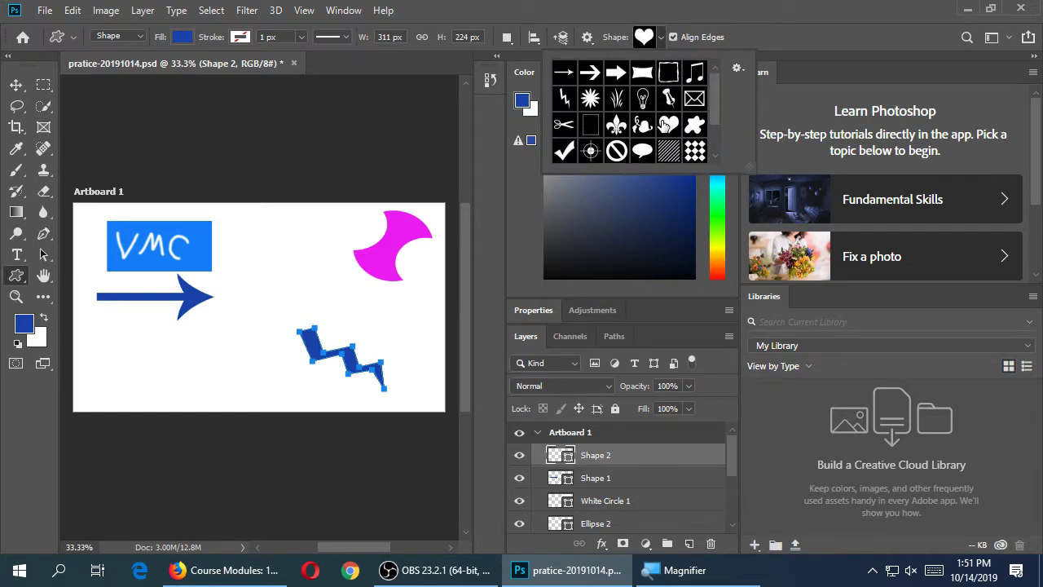
{"action": "left_click_drag", "start_coordinate": [195, 214], "coordinate": [243, 248]}
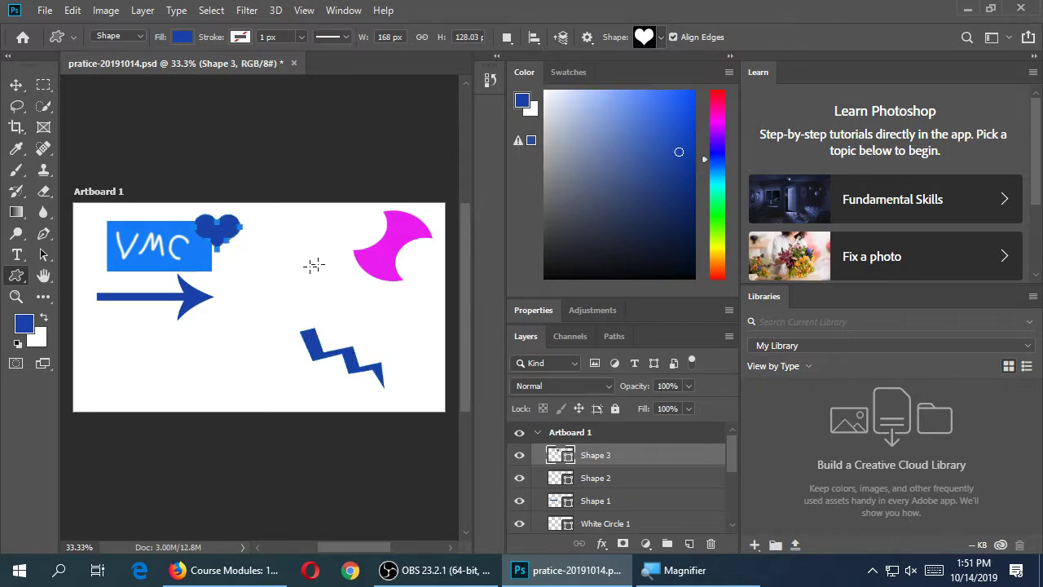
{"action": "left_click", "coordinate": [661, 36]}
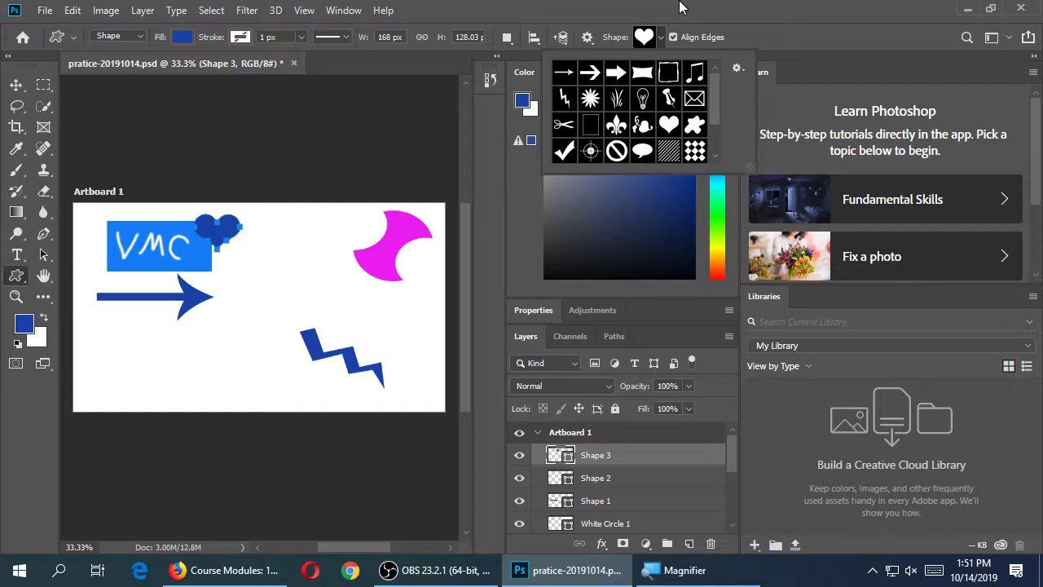
Replace the shape library with the Animals set and select the rabbit shape
{"action": "left_click", "coordinate": [680, 7]}
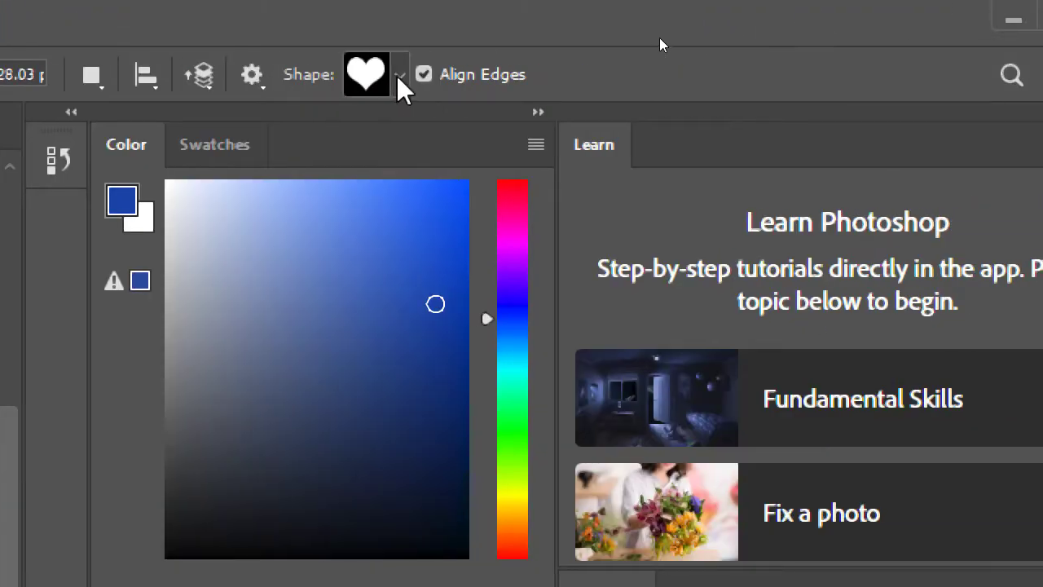
{"action": "left_click", "coordinate": [399, 75]}
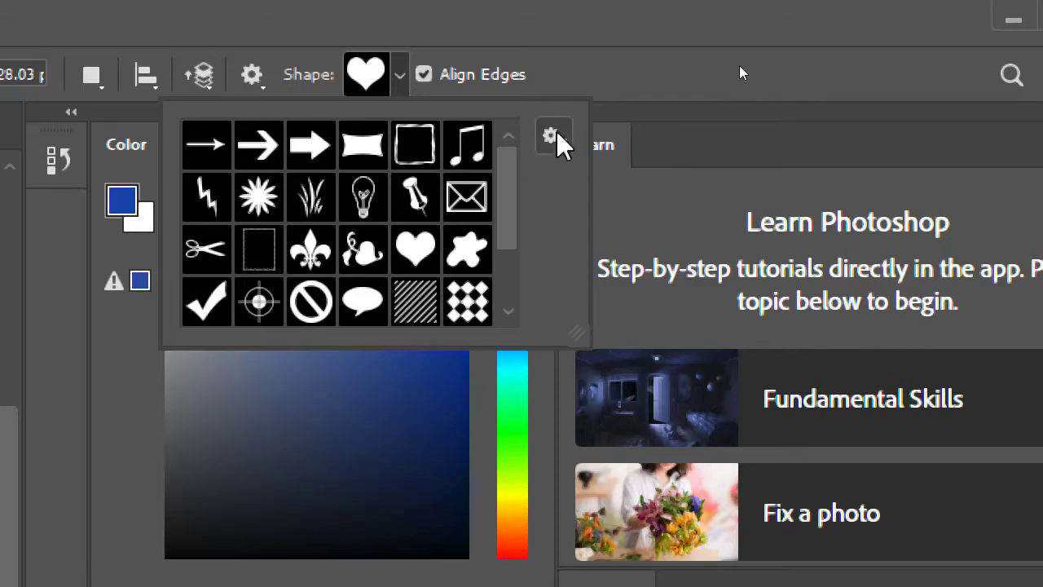
{"action": "left_click", "coordinate": [558, 135]}
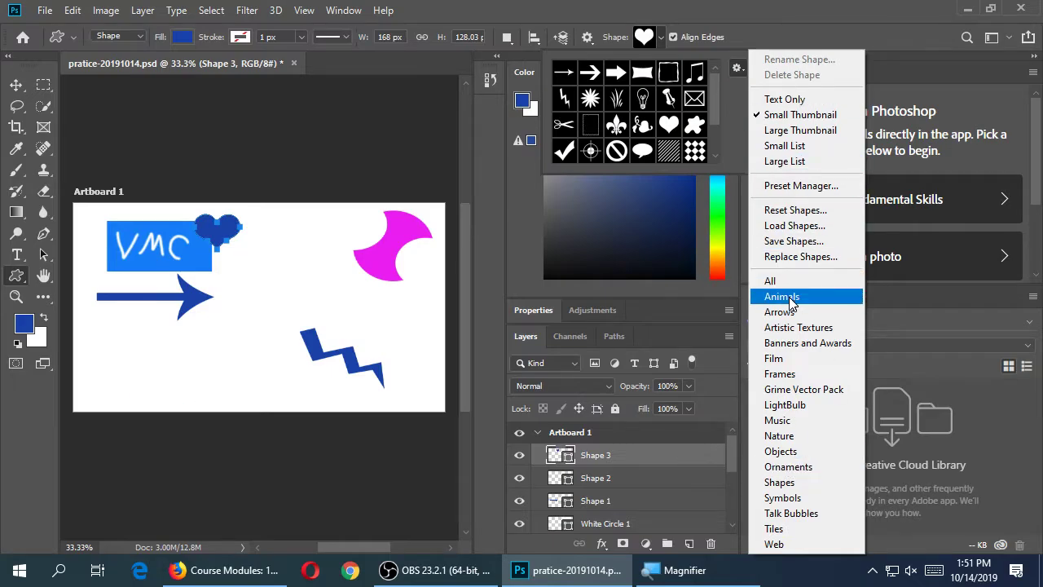
{"action": "left_click", "coordinate": [789, 297]}
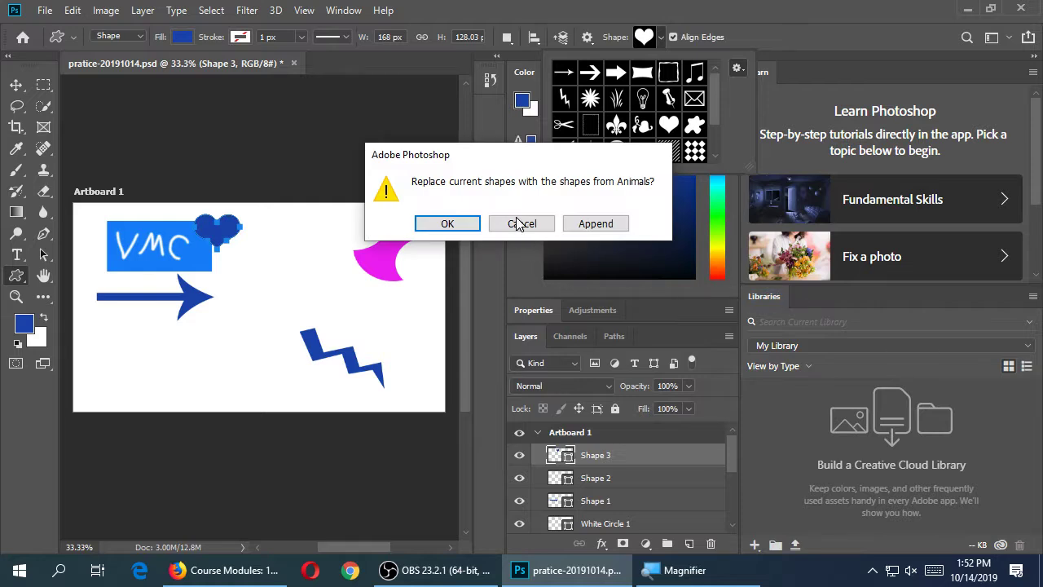
{"action": "left_click", "coordinate": [466, 238]}
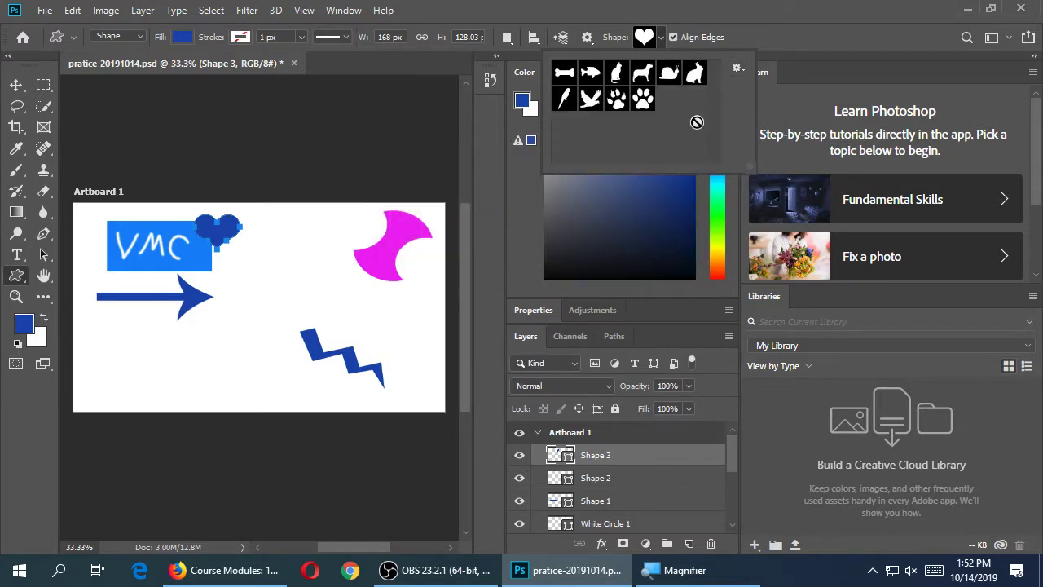
{"action": "left_click", "coordinate": [695, 74]}
Draw four more blue rabbits of varying sizes across the artboard, including two at bottom left
{"action": "left_click_drag", "start_coordinate": [235, 303], "coordinate": [408, 386]}
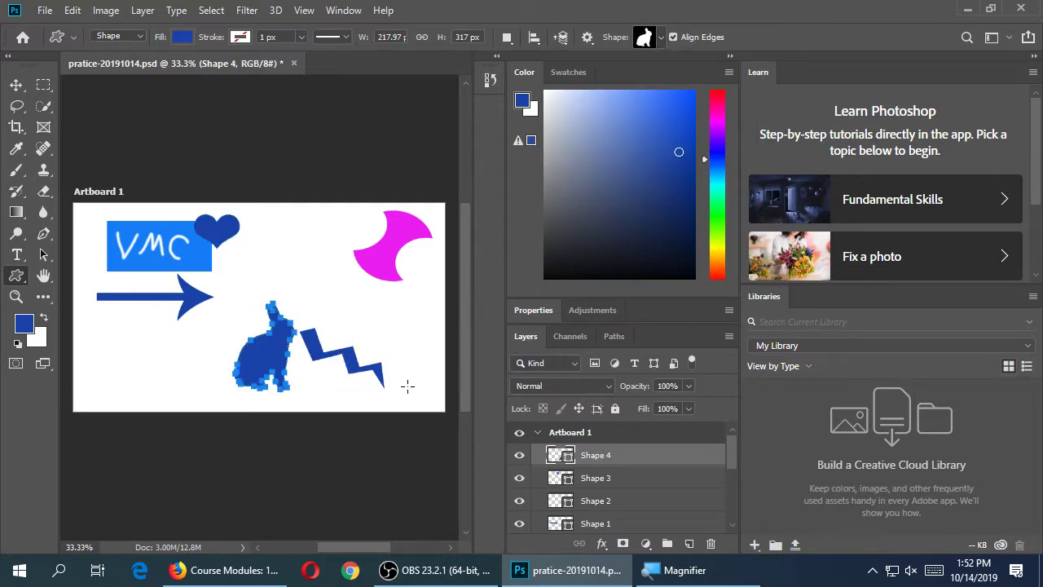
{"action": "key", "text": "Return"}
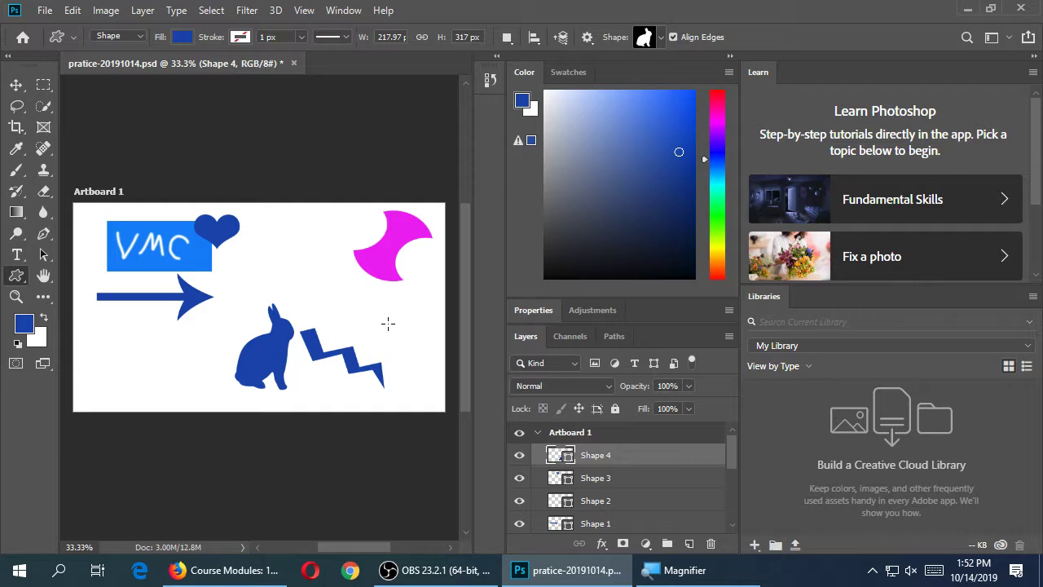
{"action": "left_click_drag", "start_coordinate": [269, 214], "coordinate": [434, 400]}
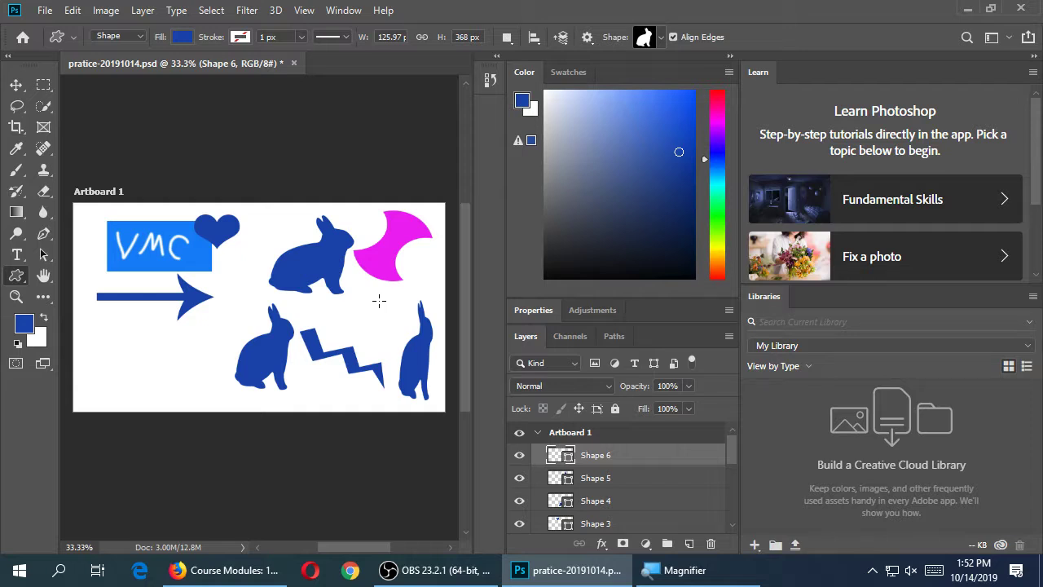
{"action": "left_click_drag", "start_coordinate": [97, 332], "coordinate": [184, 382]}
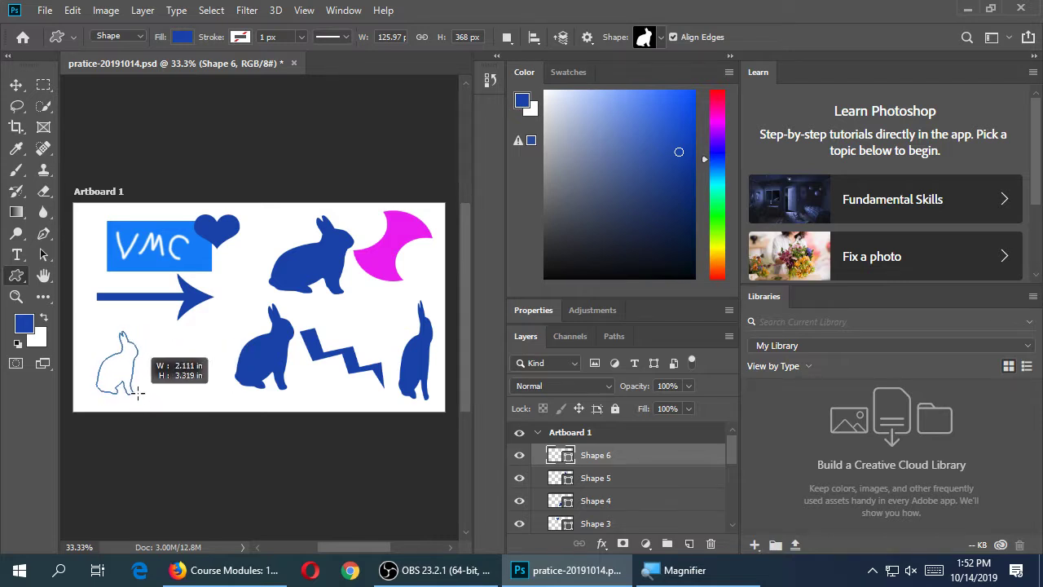
{"action": "left_click_drag", "start_coordinate": [147, 379], "coordinate": [167, 391]}
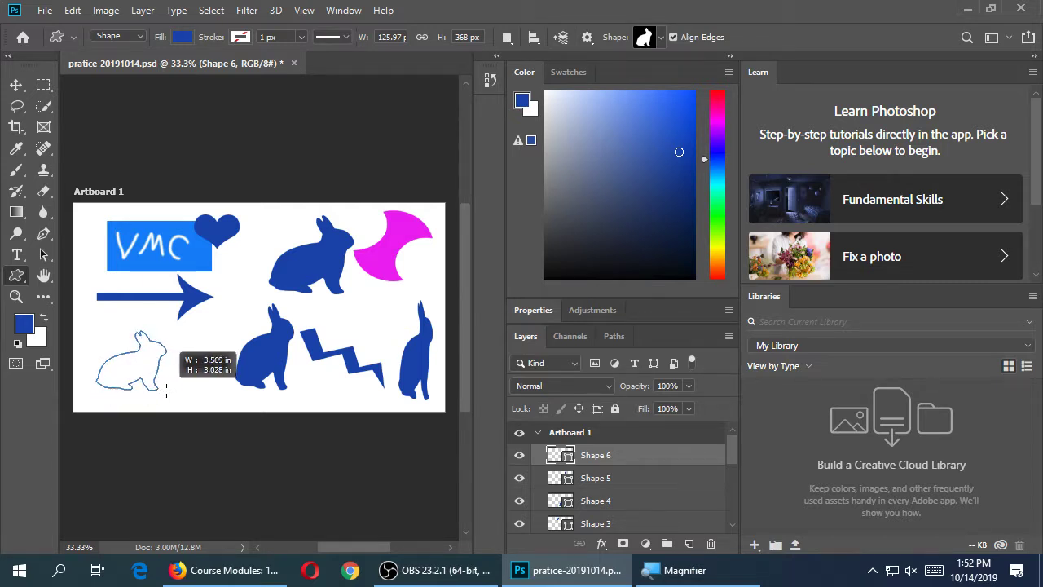
{"action": "left_click_drag", "start_coordinate": [166, 391], "coordinate": [194, 410]}
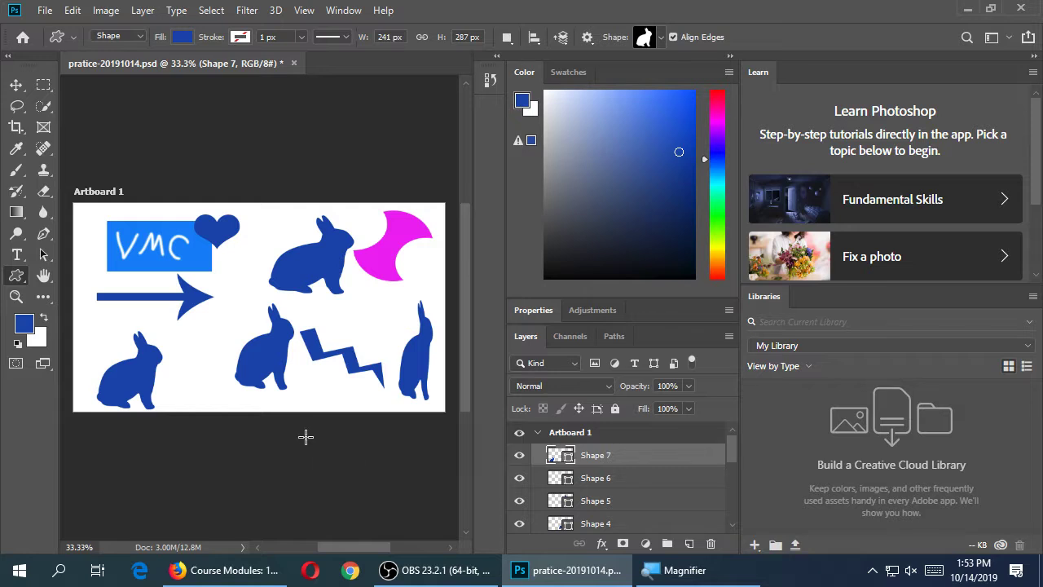
{"action": "left_click_drag", "start_coordinate": [168, 316], "coordinate": [214, 389]}
{"action": "left_click", "coordinate": [213, 389]}
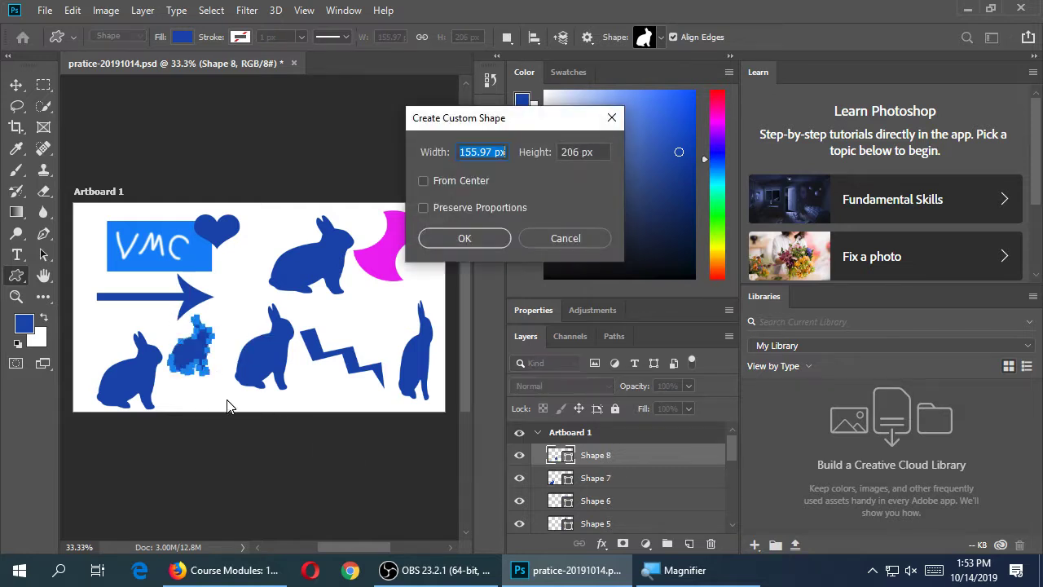
{"action": "left_click", "coordinate": [560, 230]}
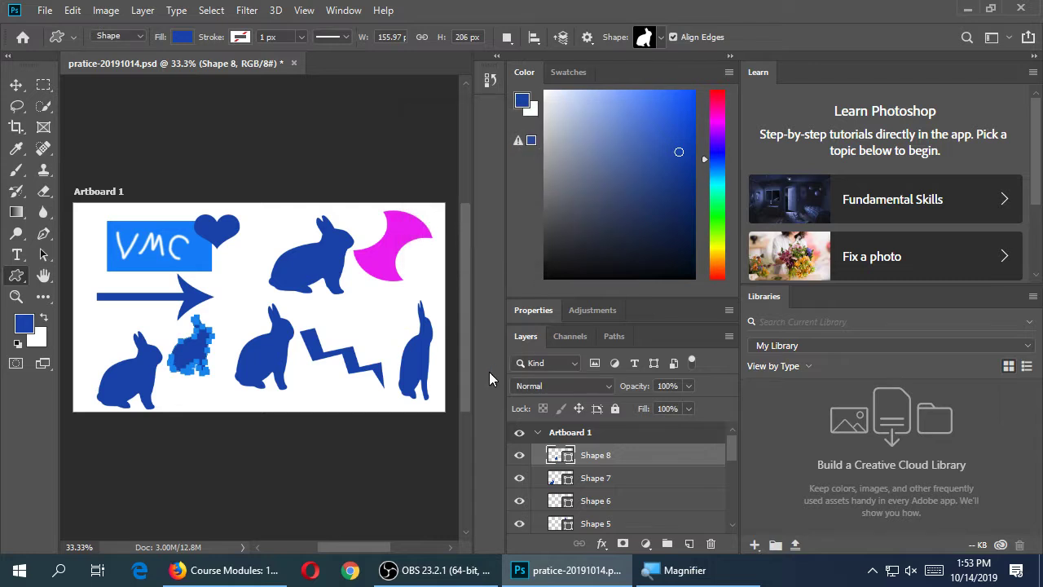
{"action": "left_click", "coordinate": [659, 37]}
Replace the custom shapes with the All set and select the crown shape
{"action": "left_click", "coordinate": [737, 71]}
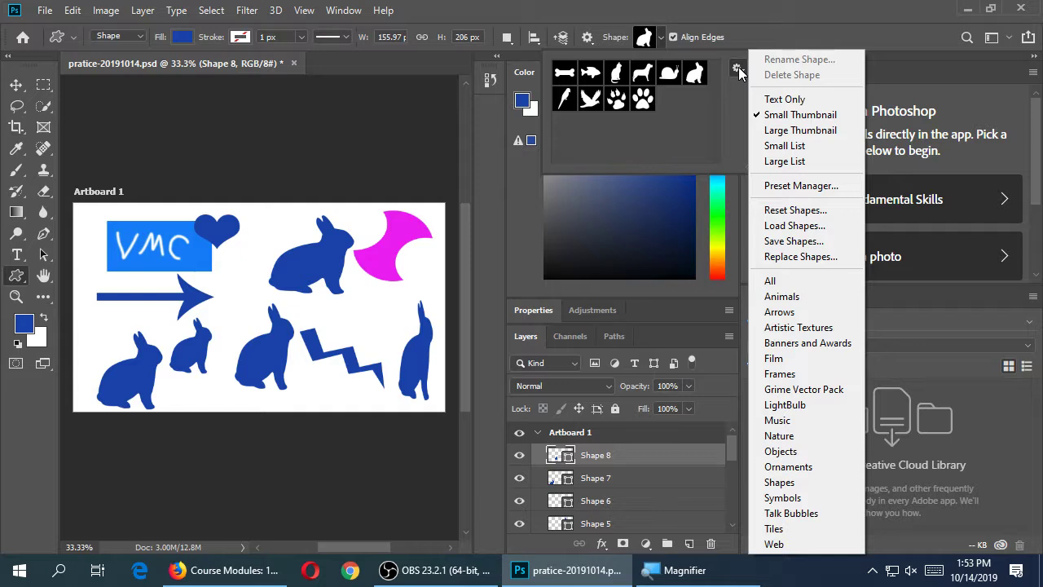
{"action": "left_click", "coordinate": [774, 280]}
{"action": "left_click", "coordinate": [467, 238]}
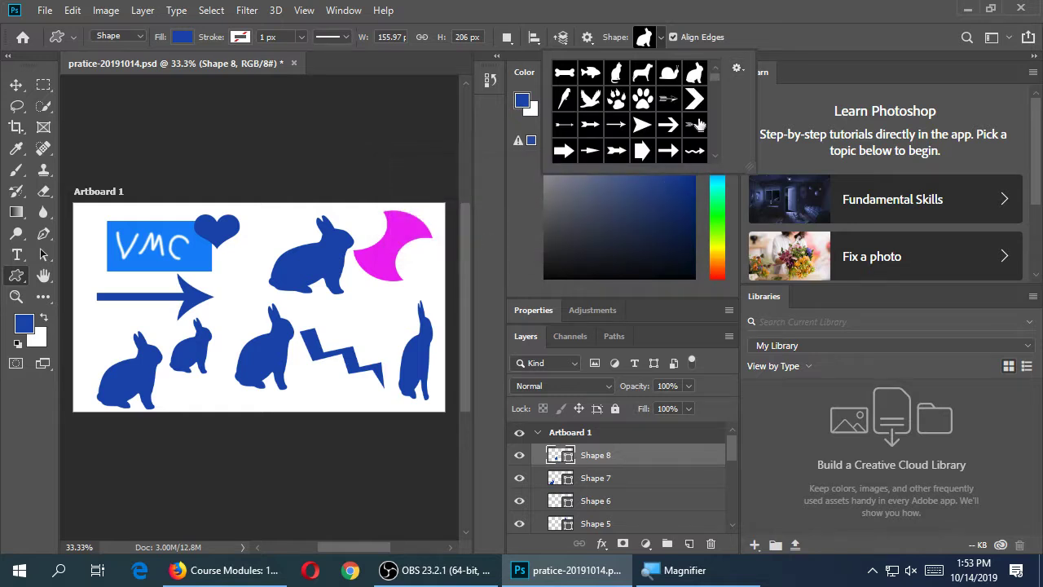
{"action": "left_click_drag", "start_coordinate": [711, 84], "coordinate": [714, 114]}
{"action": "left_click", "coordinate": [643, 119]}
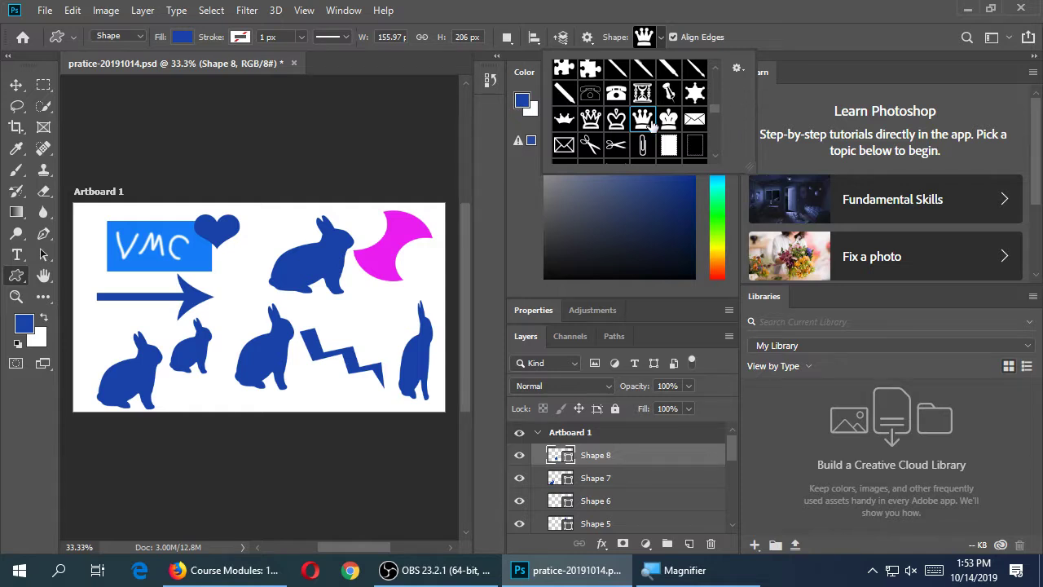
Hide every earlier layer, from Shape 8 down through Shape 1 and the blue Rectangle 1
{"action": "left_click", "coordinate": [519, 432]}
{"action": "left_click", "coordinate": [519, 432]}
{"action": "left_click", "coordinate": [519, 432]}
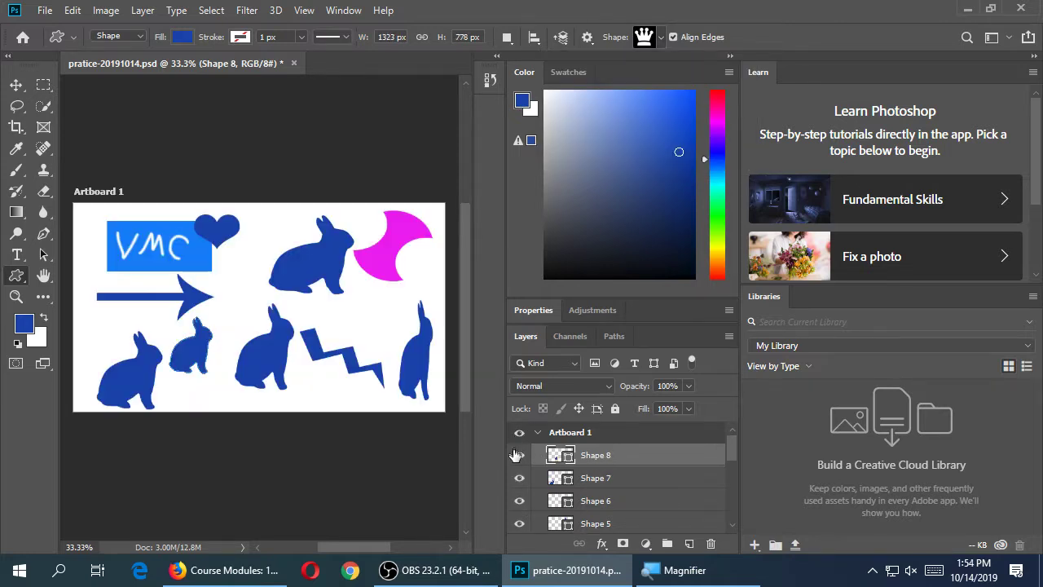
{"action": "left_click", "coordinate": [519, 455]}
{"action": "left_click", "coordinate": [519, 477]}
{"action": "left_click", "coordinate": [519, 500]}
{"action": "scroll", "coordinate": [523, 513], "scroll_direction": "down", "scroll_amount": 1}
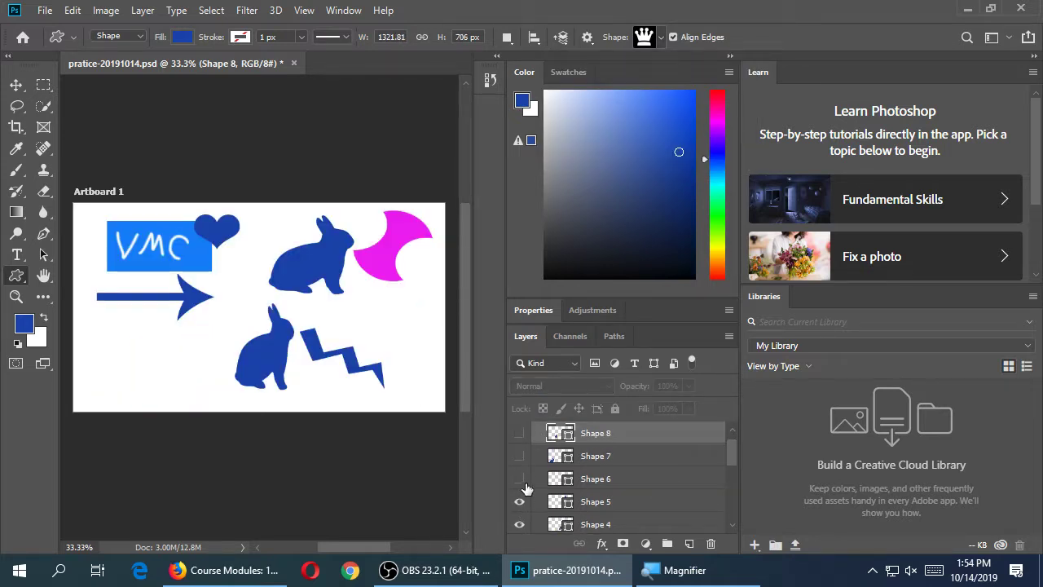
{"action": "left_click", "coordinate": [519, 502]}
{"action": "left_click", "coordinate": [519, 524]}
{"action": "scroll", "coordinate": [526, 528], "scroll_direction": "down", "scroll_amount": 1}
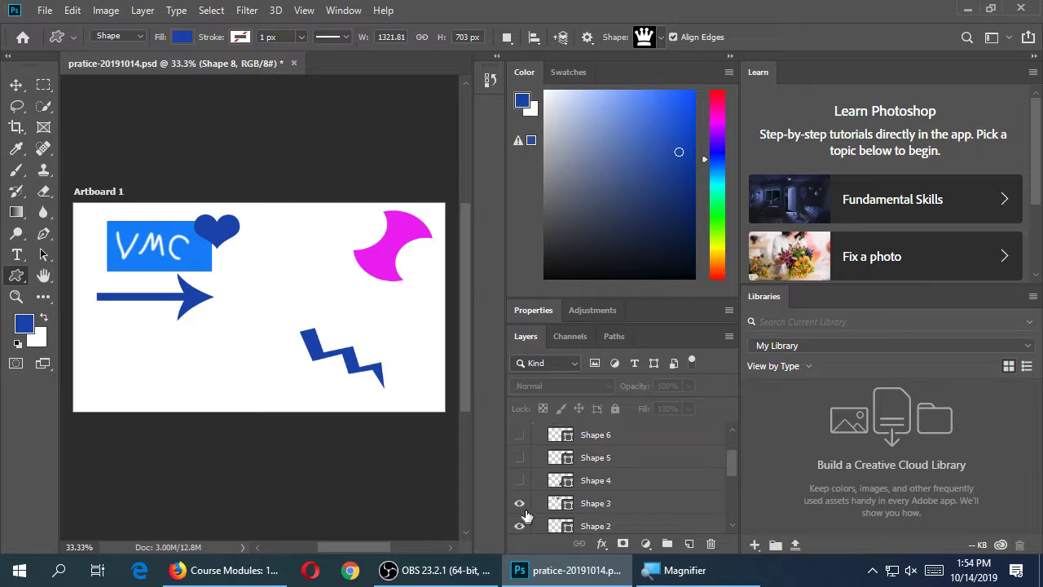
{"action": "left_click", "coordinate": [520, 527]}
{"action": "scroll", "coordinate": [522, 528], "scroll_direction": "down", "scroll_amount": 1}
{"action": "left_click", "coordinate": [520, 527]}
{"action": "scroll", "coordinate": [523, 530], "scroll_direction": "down", "scroll_amount": 2}
{"action": "left_click_drag", "start_coordinate": [519, 505], "coordinate": [519, 528]}
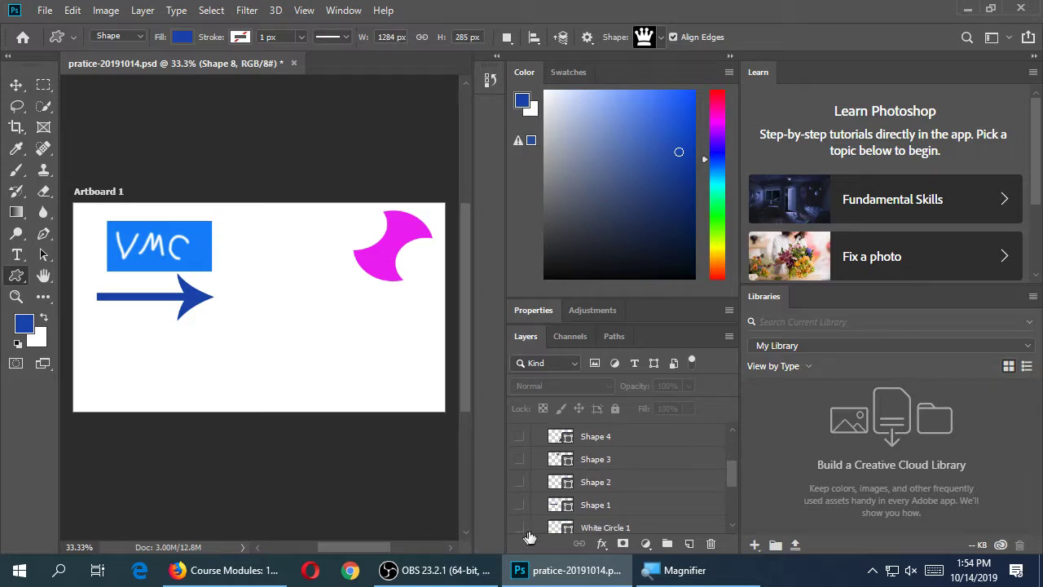
{"action": "scroll", "coordinate": [524, 526], "scroll_direction": "down", "scroll_amount": 3}
{"action": "left_click_drag", "start_coordinate": [518, 486], "coordinate": [517, 530]}
{"action": "scroll", "coordinate": [521, 525], "scroll_direction": "down", "scroll_amount": 3}
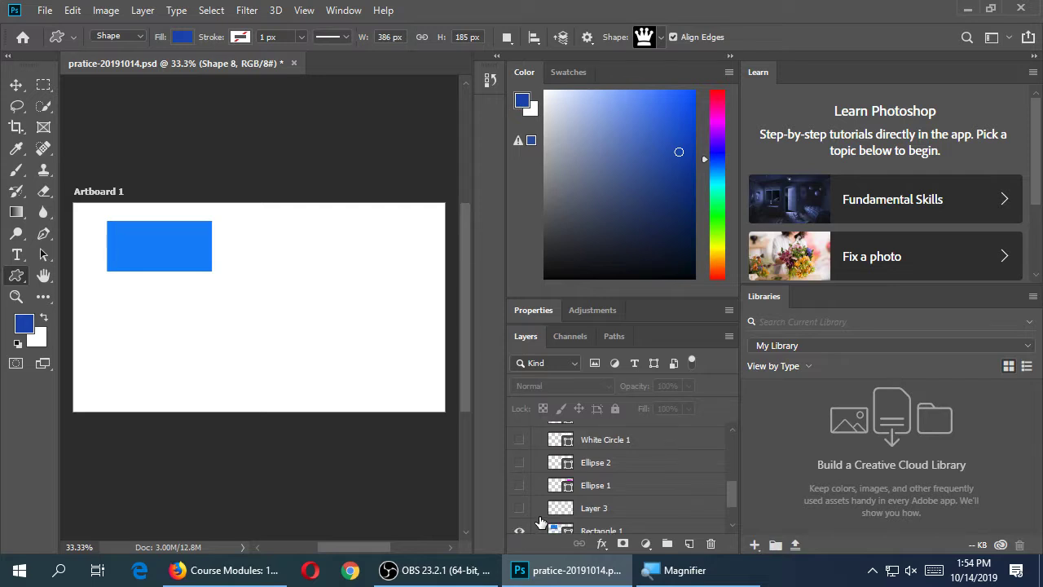
{"action": "left_click", "coordinate": [520, 488]}
{"action": "scroll", "coordinate": [531, 493], "scroll_direction": "up", "scroll_amount": 10}
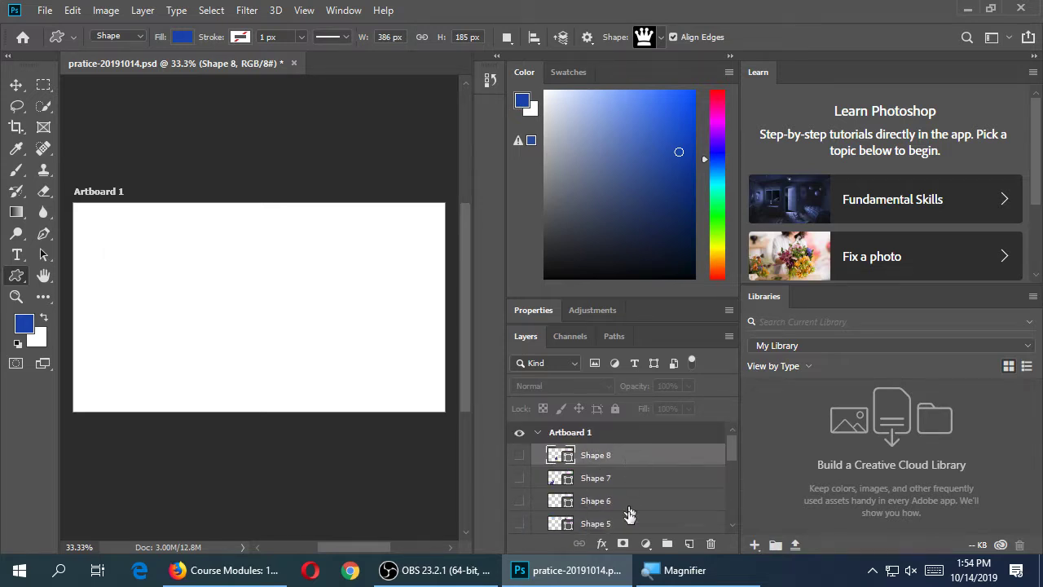
On a new layer, draw an olive-yellow crown in the middle of the artboard
{"action": "left_click", "coordinate": [689, 543]}
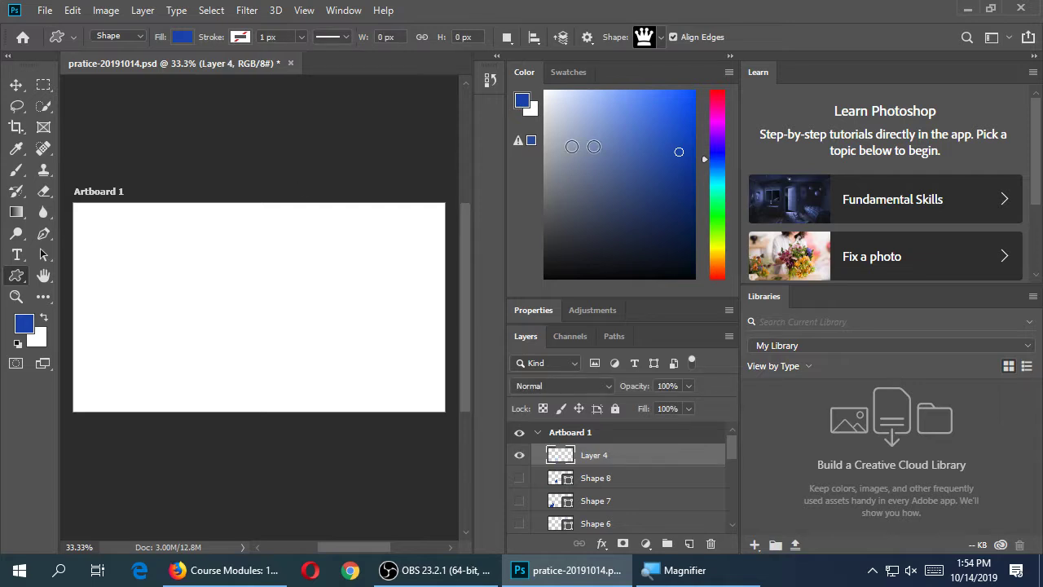
{"action": "left_click", "coordinate": [717, 255]}
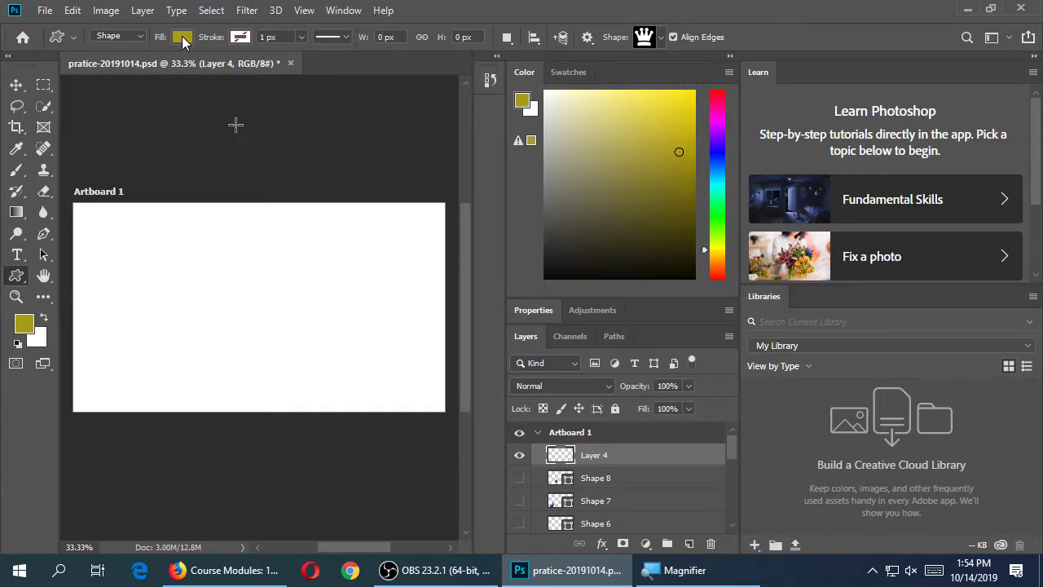
{"action": "left_click_drag", "start_coordinate": [168, 233], "coordinate": [323, 361]}
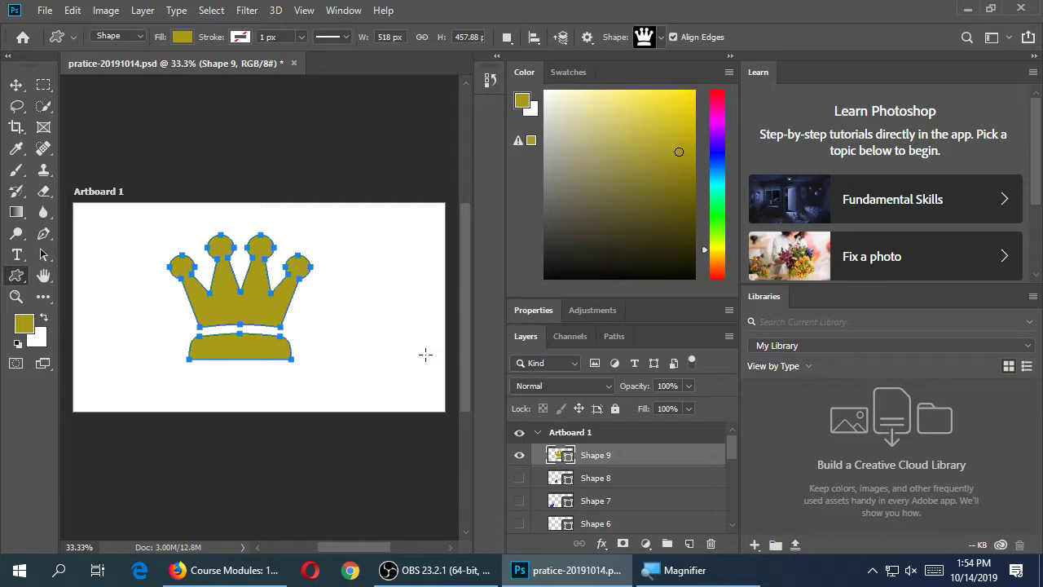
Give Shape 9 a drop shadow (123°, distance 16 px, spread 15%, size 15 px) plus Bevel & Emboss
{"action": "left_click", "coordinate": [604, 545]}
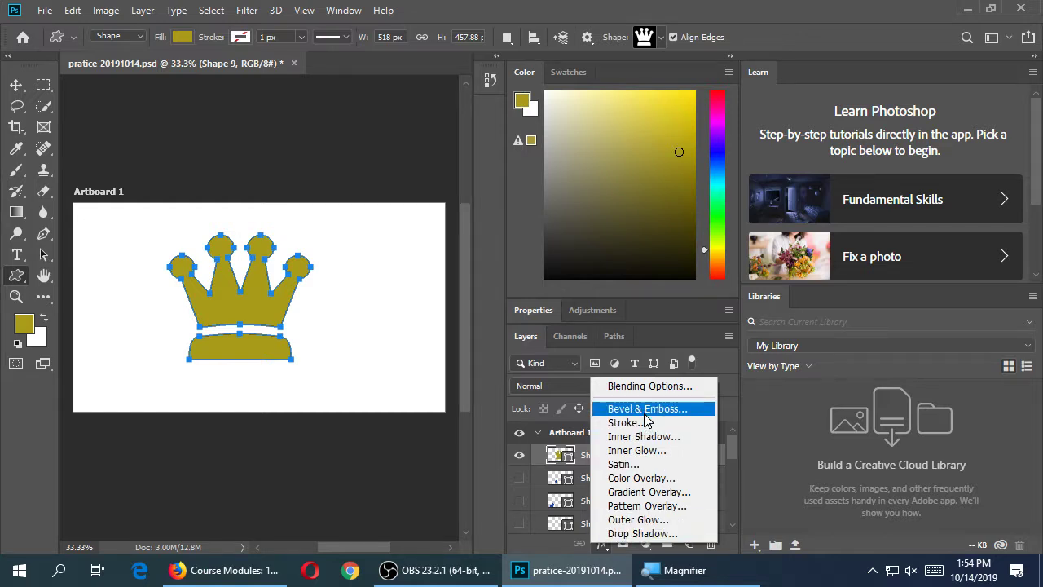
{"action": "left_click", "coordinate": [643, 534]}
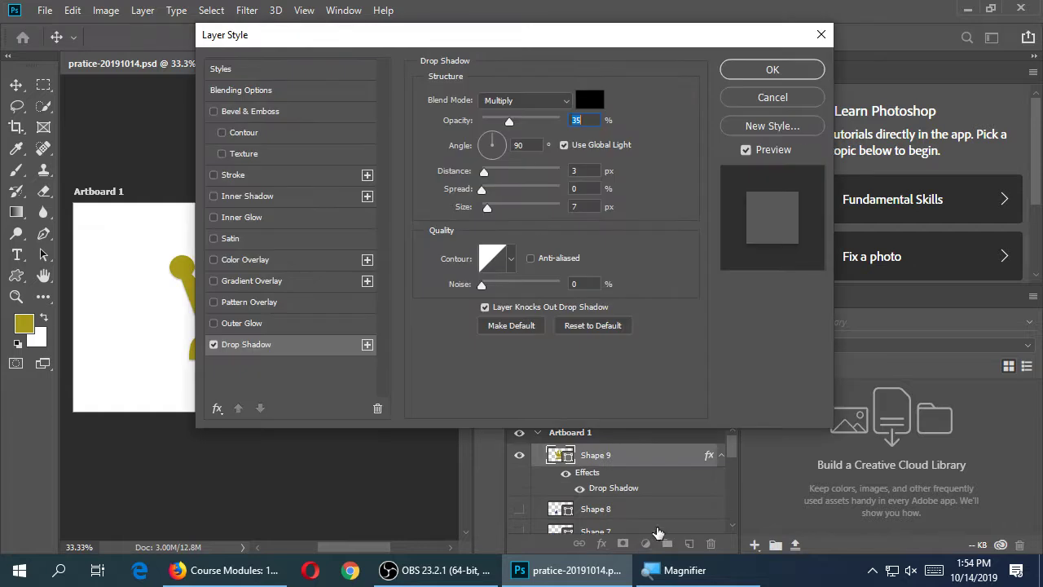
{"action": "left_click_drag", "start_coordinate": [381, 38], "coordinate": [528, 62]}
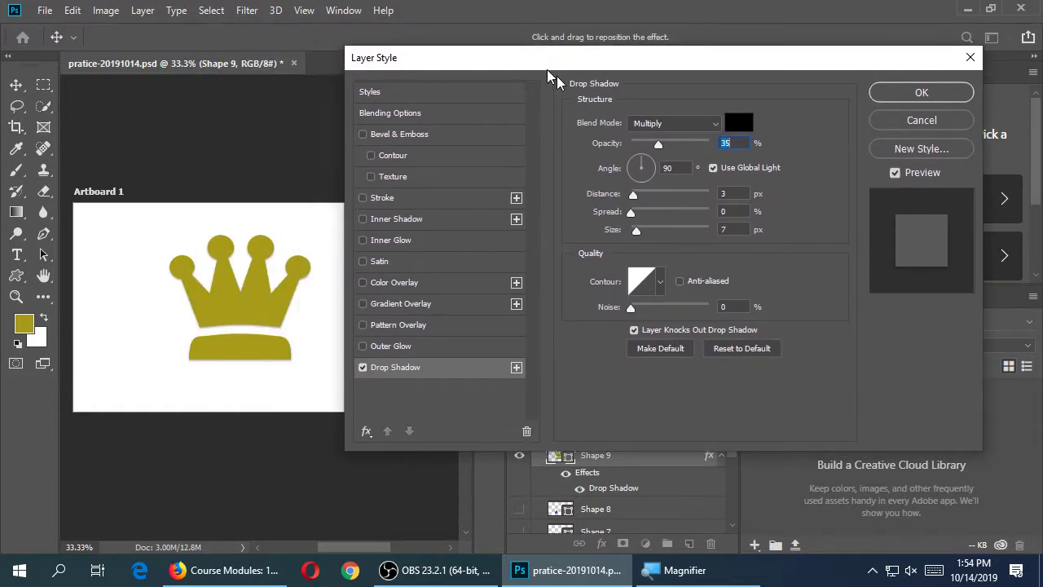
{"action": "left_click_drag", "start_coordinate": [640, 159], "coordinate": [633, 166]}
{"action": "left_click", "coordinate": [732, 194]}
{"action": "type", "text": "16"}
{"action": "key", "text": "Tab"}
{"action": "key", "text": "Tab"}
{"action": "type", "text": "15"}
{"action": "left_click", "coordinate": [731, 210]}
{"action": "type", "text": "15"}
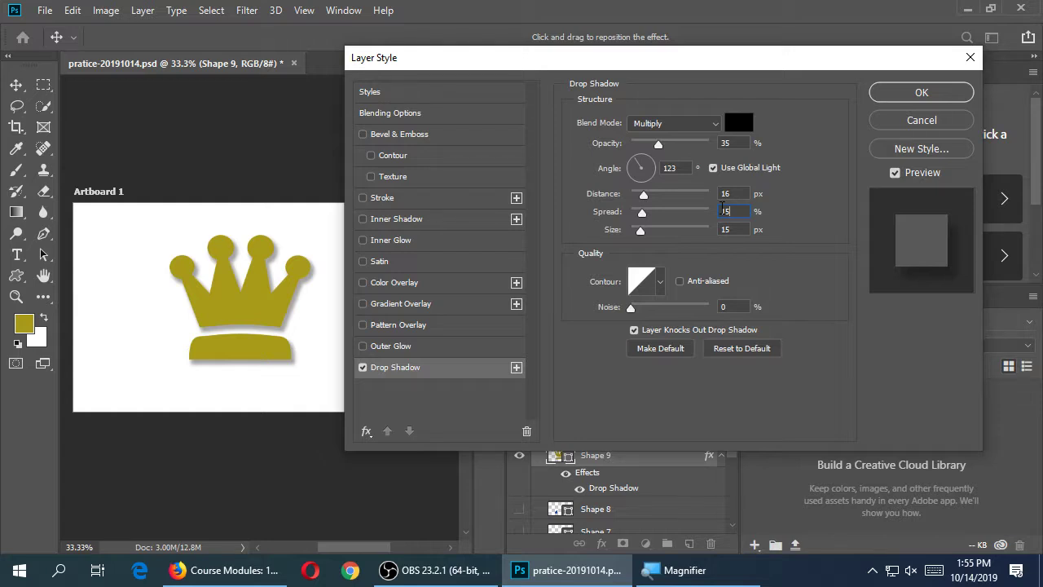
{"action": "left_click", "coordinate": [410, 136]}
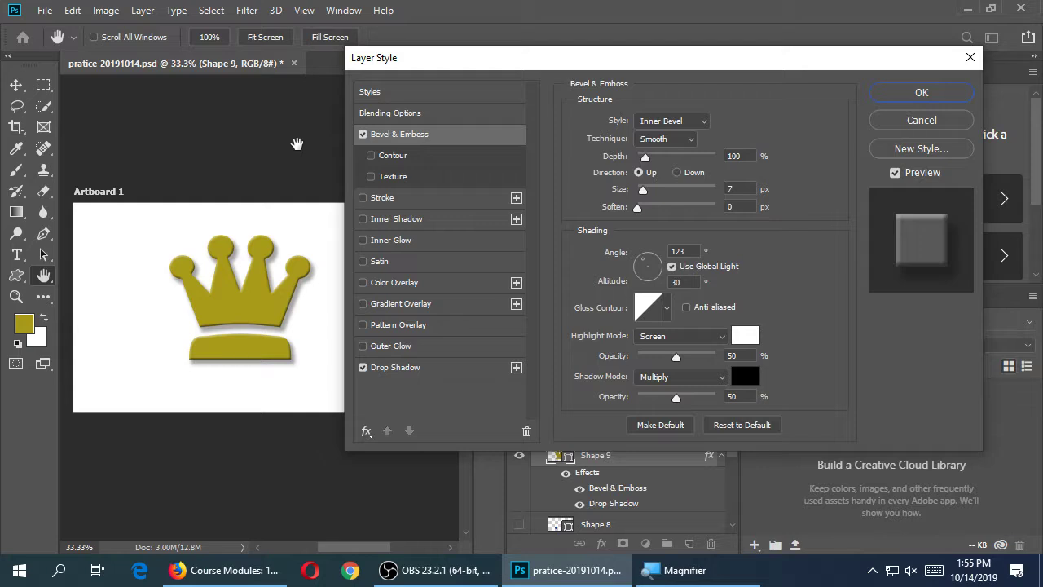
{"action": "left_click", "coordinate": [920, 95]}
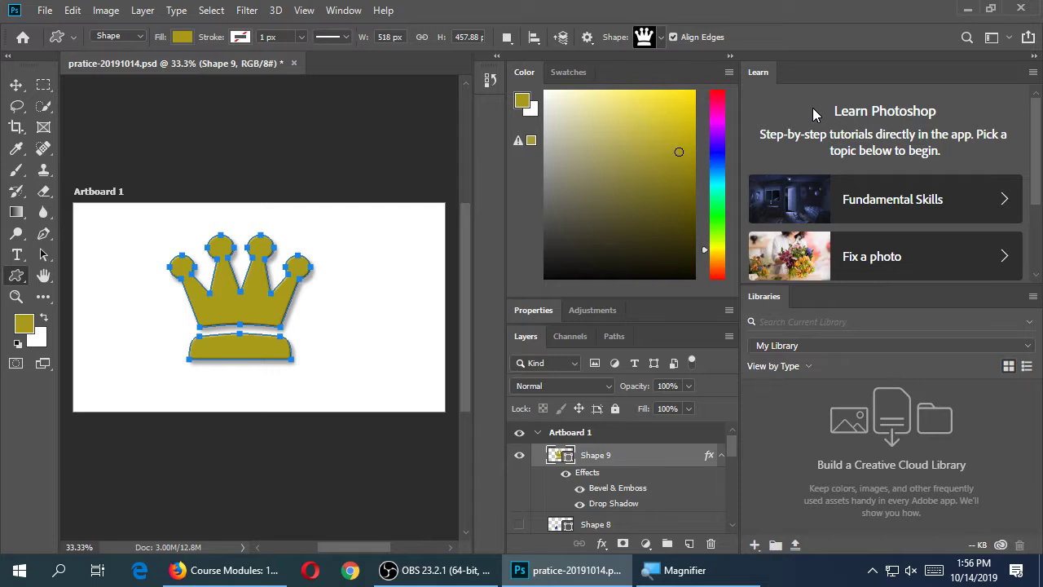
{"action": "double_click", "coordinate": [601, 479]}
{"action": "left_click_drag", "start_coordinate": [554, 66], "coordinate": [578, 56]}
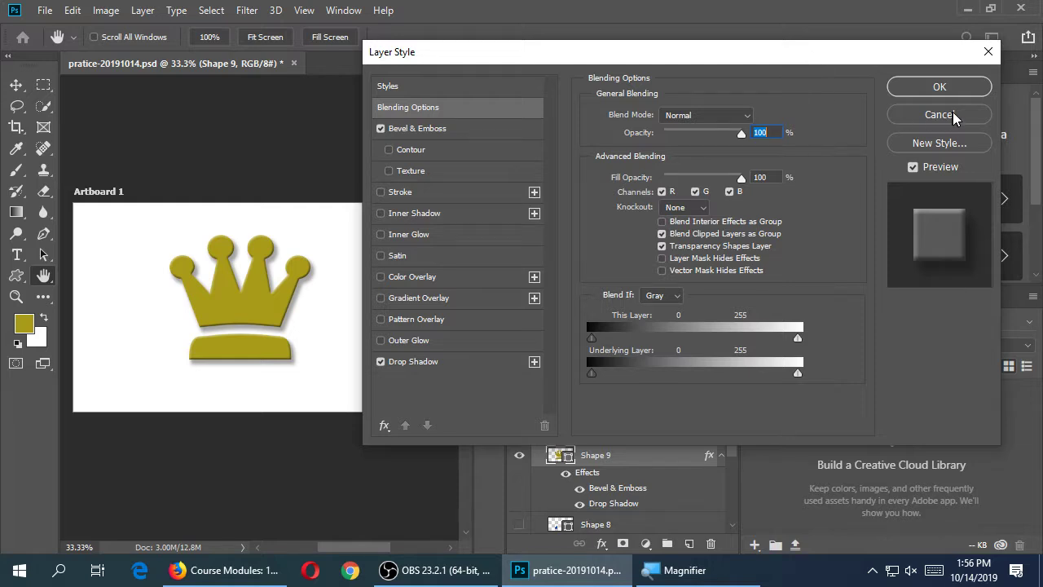
{"action": "left_click", "coordinate": [938, 87]}
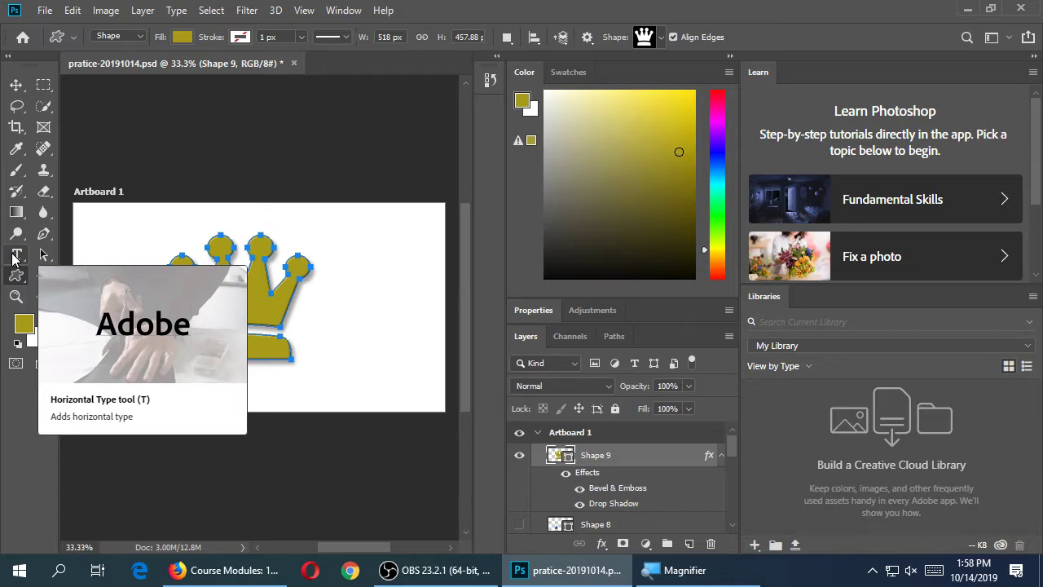
Select the Horizontal Type tool from the toolbar for the tagline text
{"action": "left_click", "coordinate": [14, 260]}
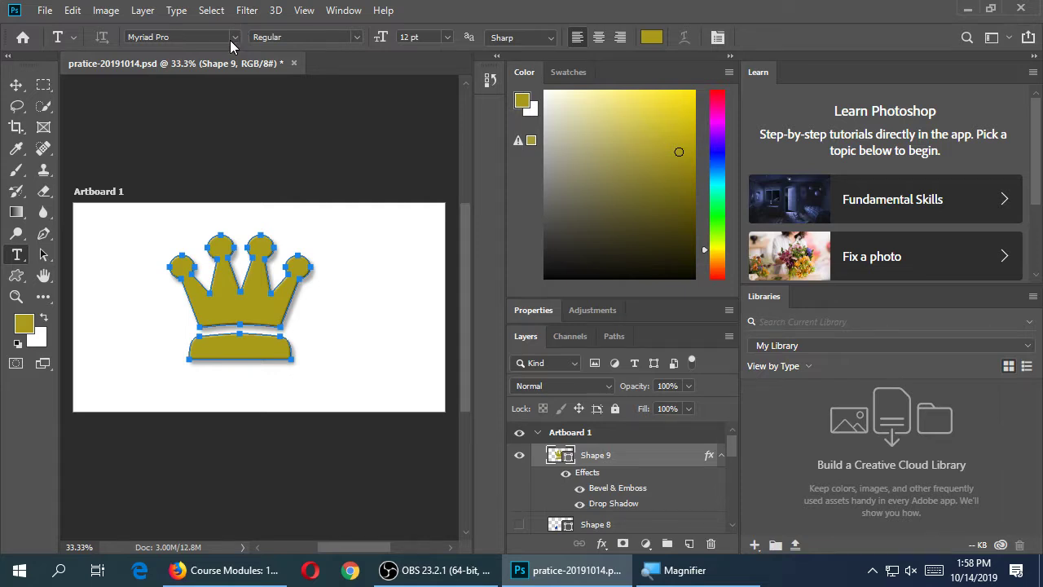
Set the type options to Lucida Bright, 72 pt, in red
{"action": "left_click", "coordinate": [233, 38]}
{"action": "left_click", "coordinate": [319, 112]}
{"action": "left_click", "coordinate": [449, 37]}
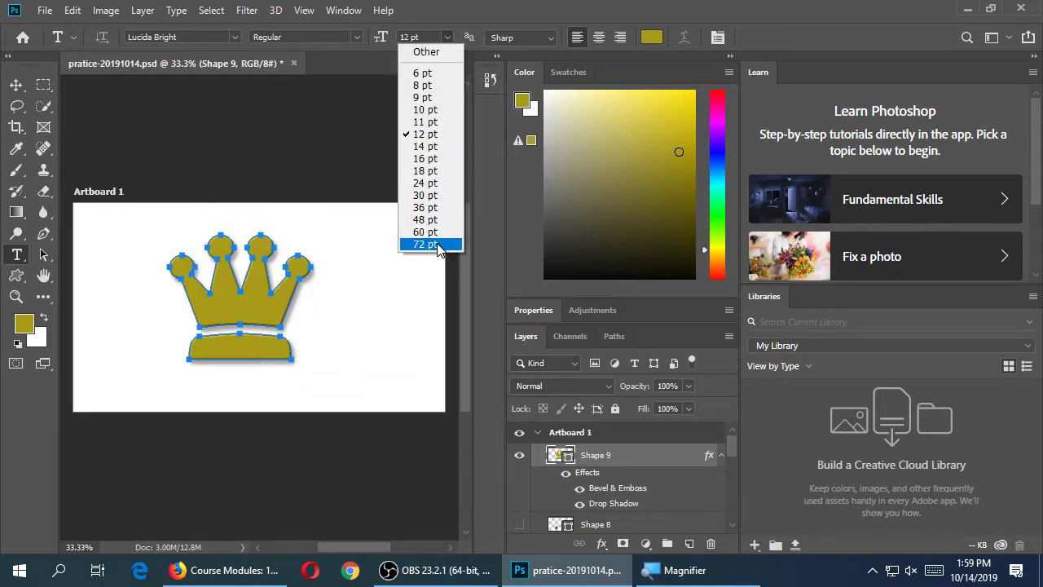
{"action": "left_click", "coordinate": [438, 244]}
{"action": "left_click", "coordinate": [651, 38]}
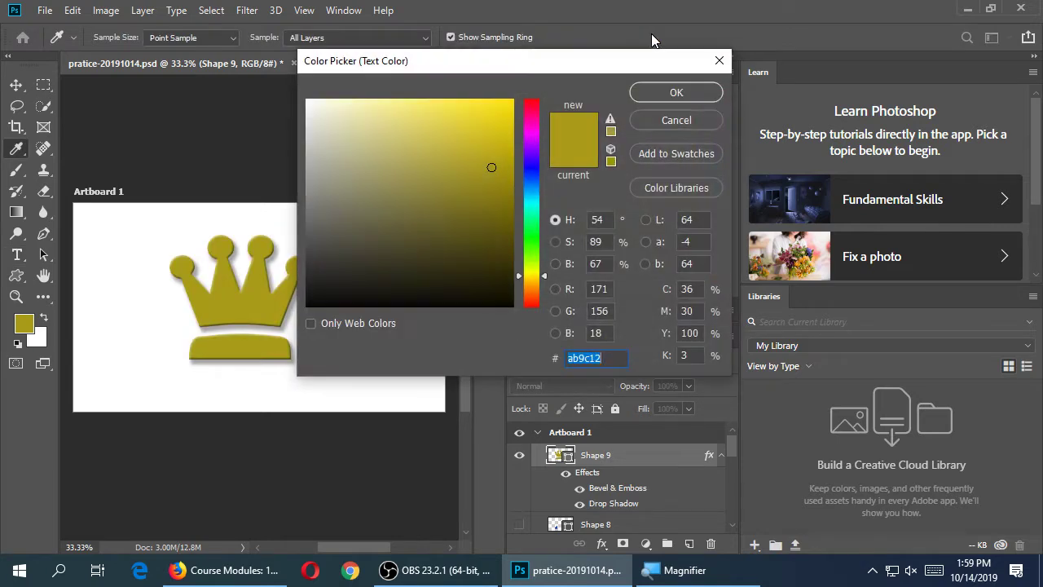
{"action": "left_click_drag", "start_coordinate": [545, 277], "coordinate": [547, 318]}
{"action": "left_click", "coordinate": [643, 97]}
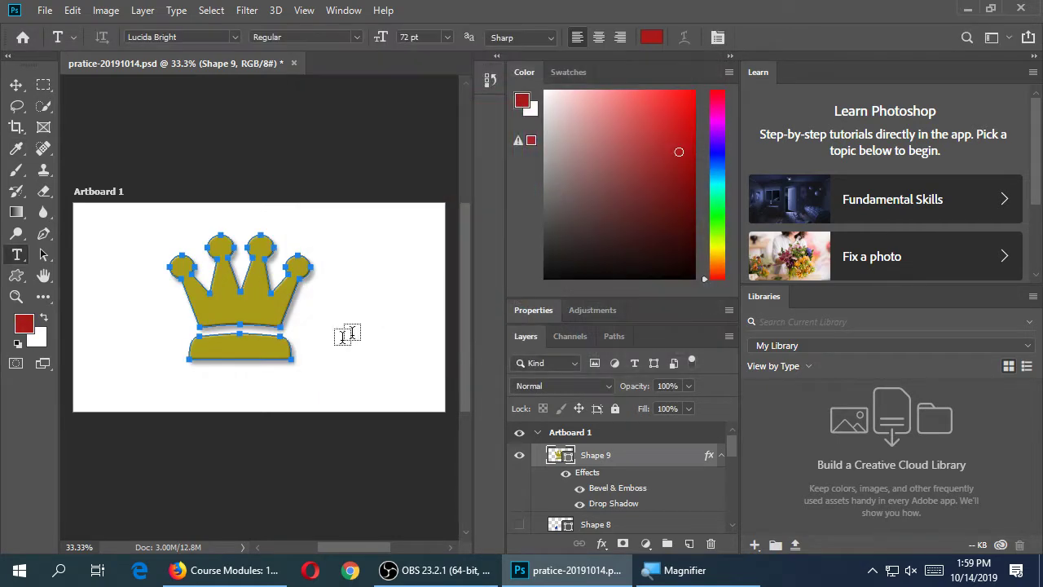
Type 'Victor's Royal Bakery' below the crown, correcting the typo, and commit it
{"action": "left_click", "coordinate": [209, 396]}
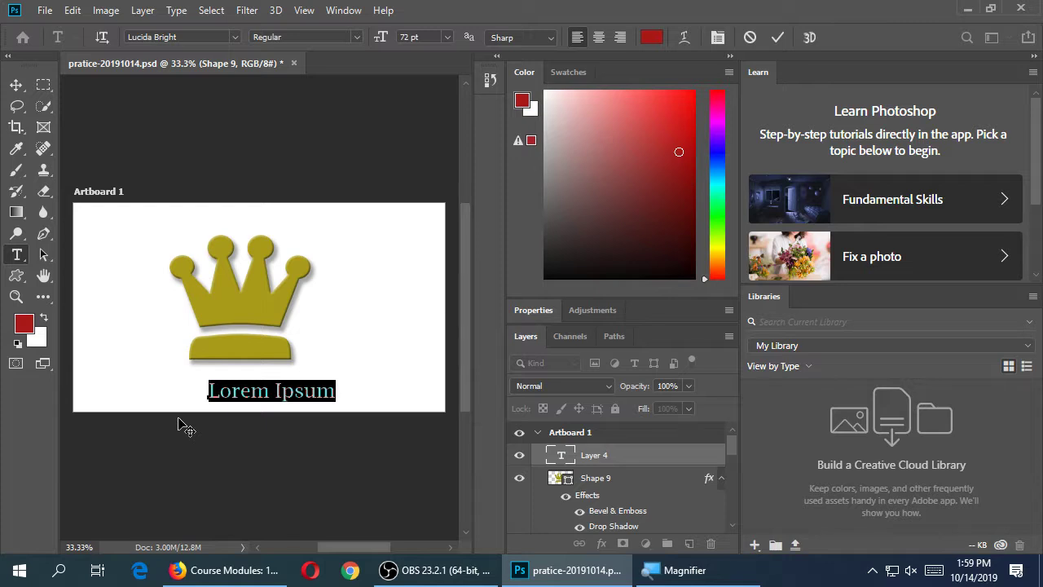
{"action": "type", "text": "Victor's "}
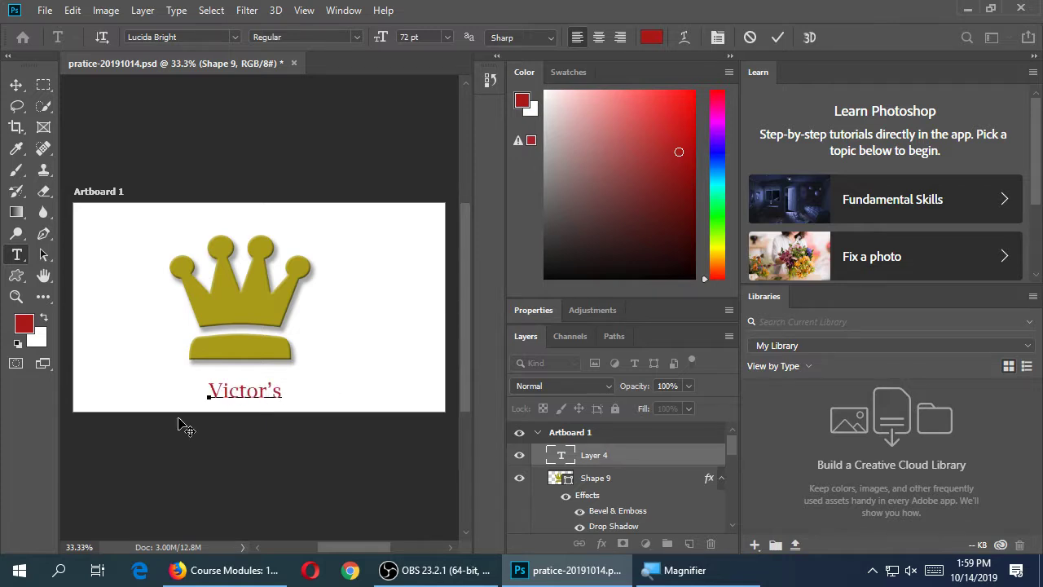
{"action": "type", "text": "Royal Bakery"}
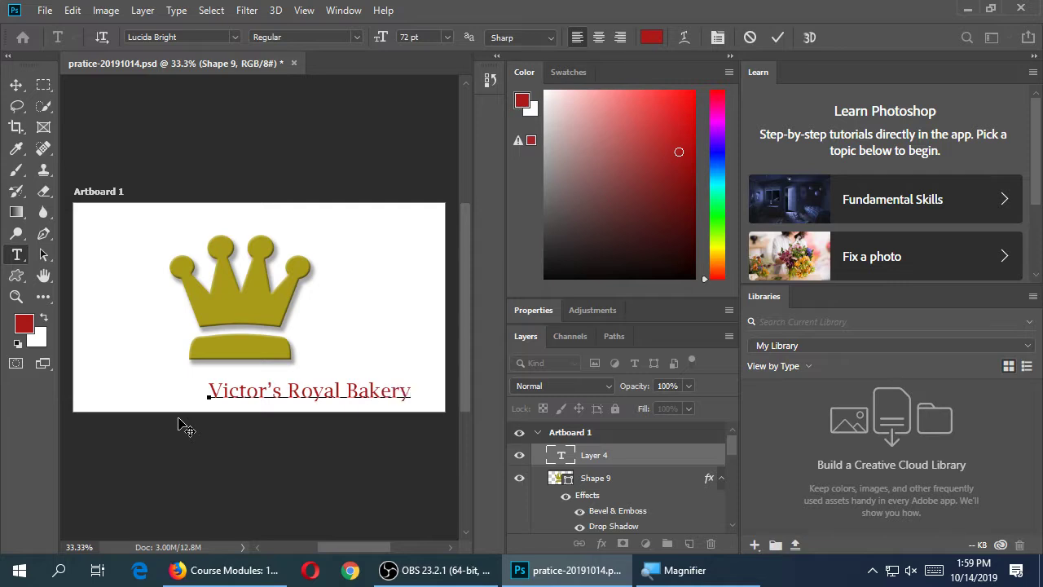
{"action": "left_click", "coordinate": [16, 85]}
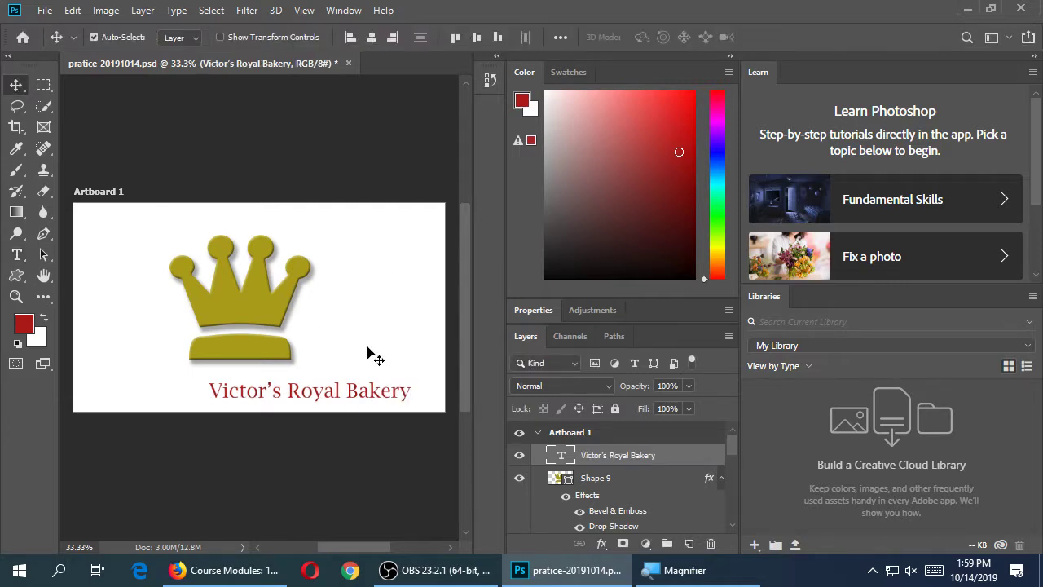
Move the business name to the top-left, nudge it right and down, and save
{"action": "left_click_drag", "start_coordinate": [377, 391], "coordinate": [243, 216]}
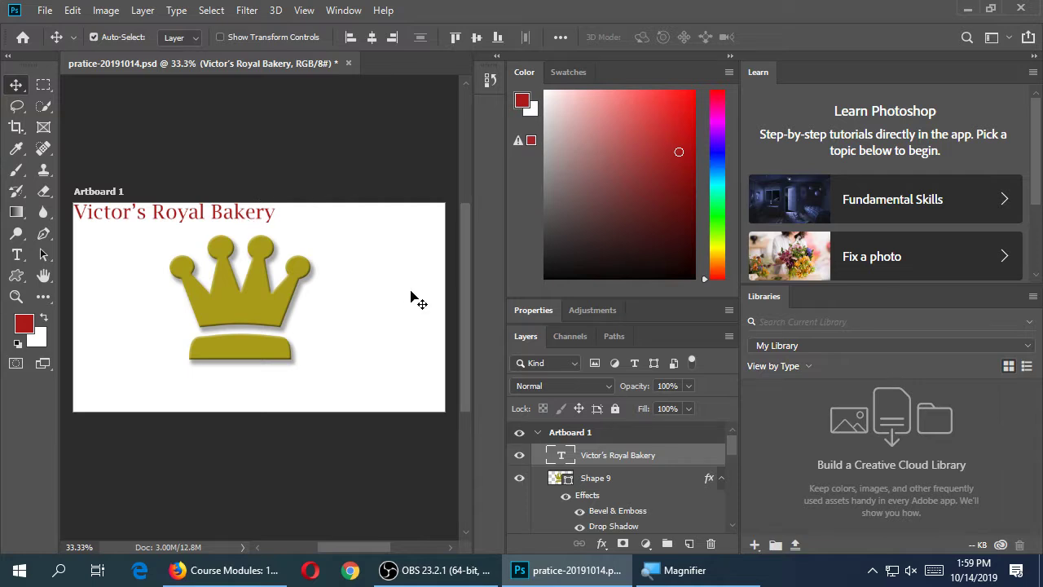
{"action": "key", "text": "Right"}
{"action": "key", "text": "Right"}
{"action": "key", "text": "Right"}
{"action": "key", "text": "Right"}
{"action": "key", "text": "Down"}
{"action": "key", "text": "Down"}
{"action": "key", "text": "Down"}
{"action": "key", "text": "Down"}
{"action": "key", "text": "Down"}
{"action": "key", "text": "Down"}
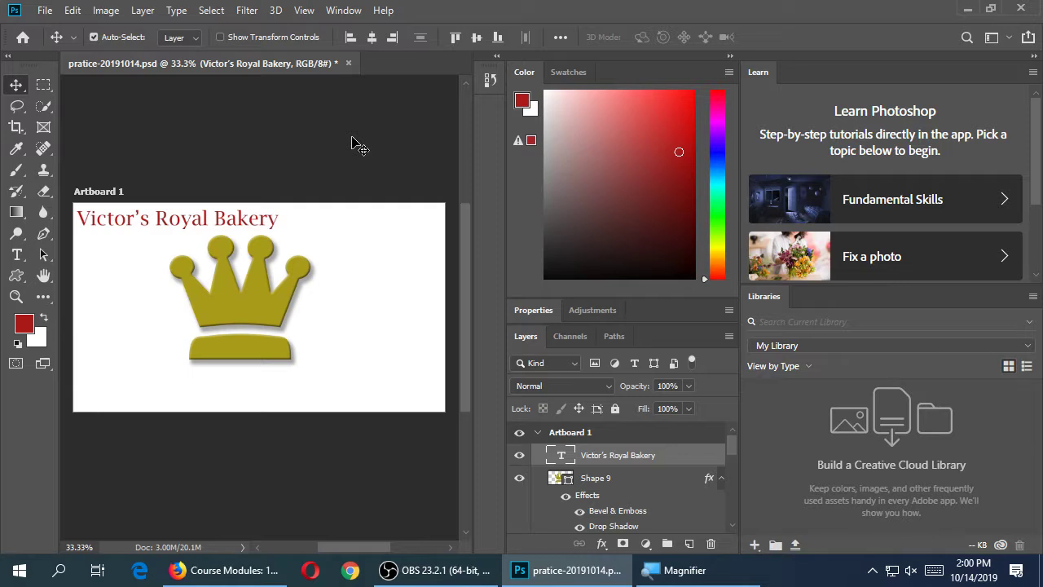
{"action": "key", "text": "ctrl+s"}
Deselect the name layer and choose Bodoni MT as the font for new text
{"action": "left_click", "coordinate": [357, 149]}
{"action": "key", "text": "t"}
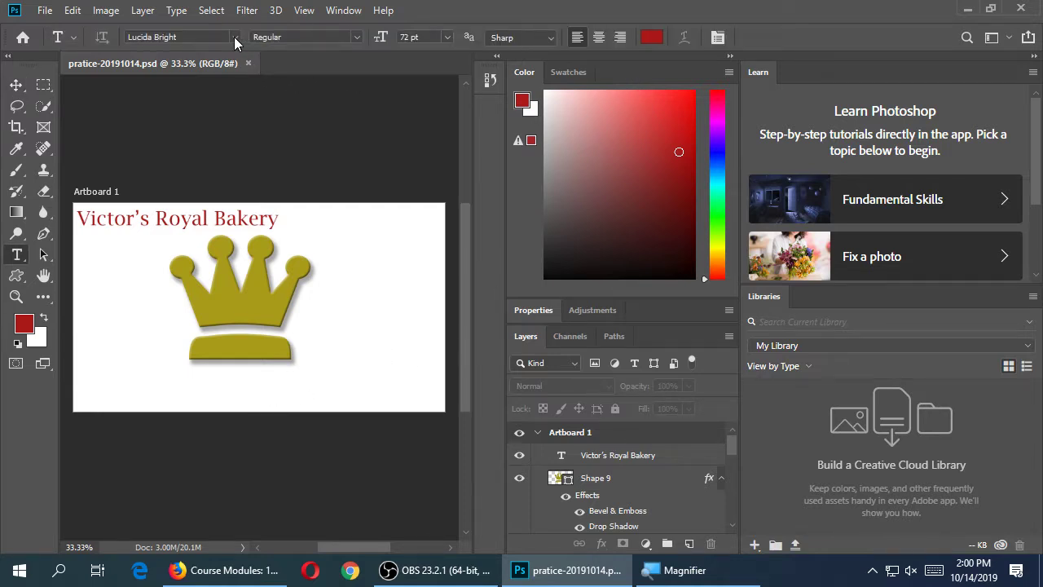
{"action": "left_click", "coordinate": [236, 38]}
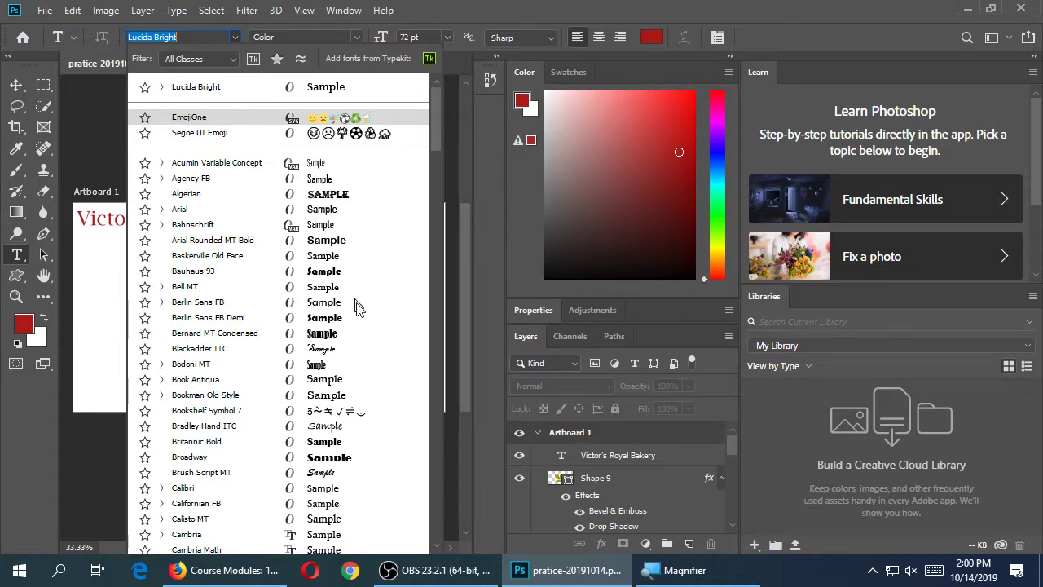
{"action": "left_click", "coordinate": [327, 364]}
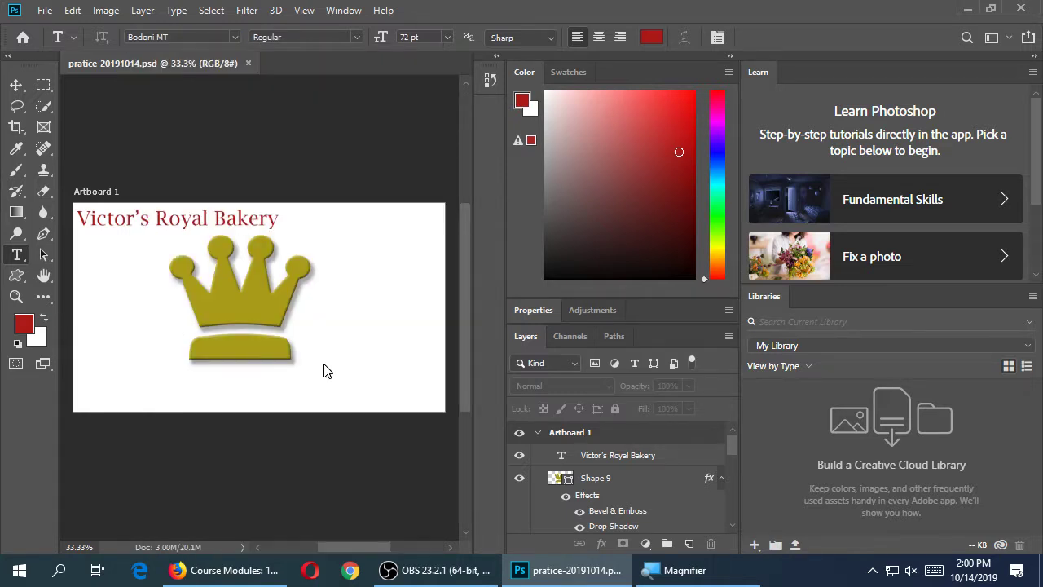
Type the tagline 'A great place to eat' at bottom right, commit it, and nudge it left
{"action": "left_click", "coordinate": [292, 400]}
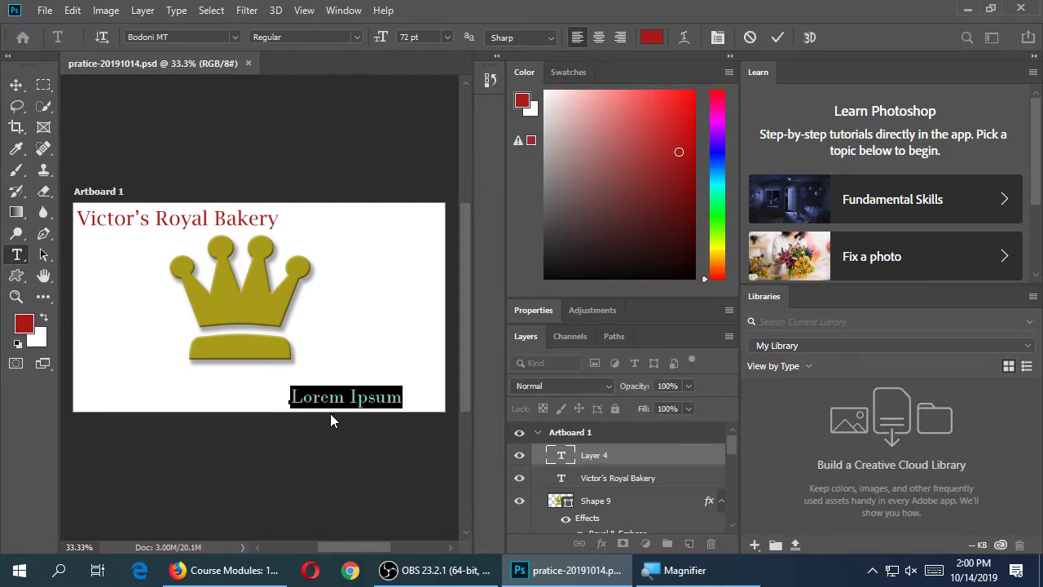
{"action": "type", "text": "A gre"}
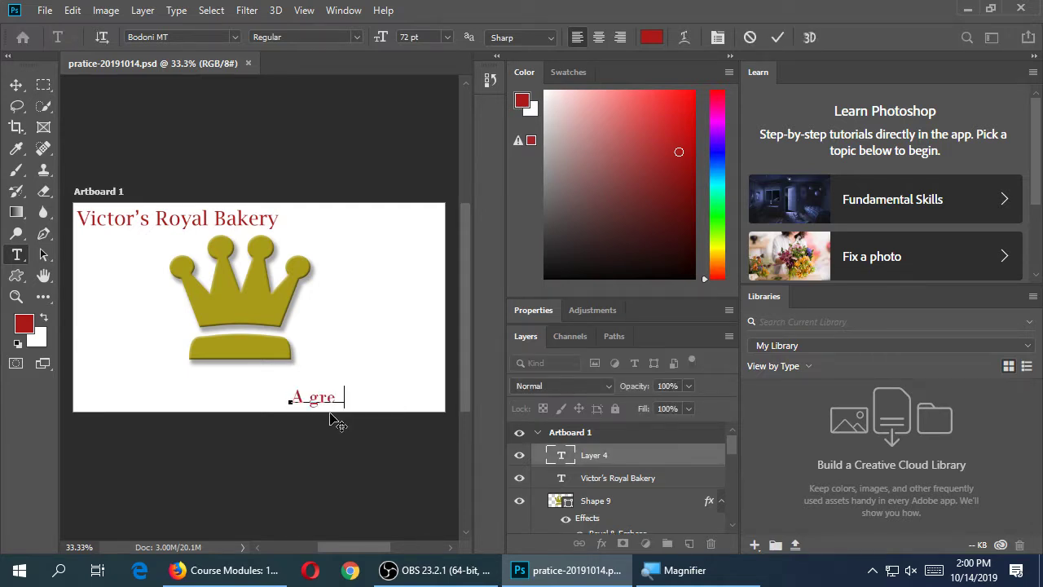
{"action": "type", "text": "at place to eat"}
{"action": "key", "text": "ctrl+Return"}
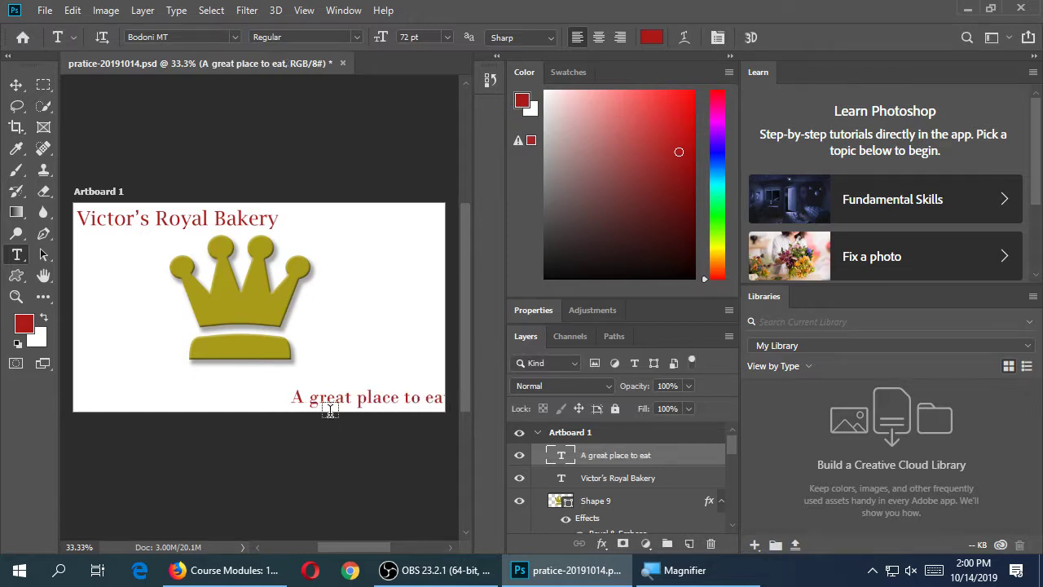
{"action": "key", "text": "v"}
{"action": "key", "text": "shift+Left"}
{"action": "key", "text": "shift+Left"}
{"action": "key", "text": "shift+Left"}
{"action": "key", "text": "shift+Left"}
{"action": "key", "text": "shift+Left"}
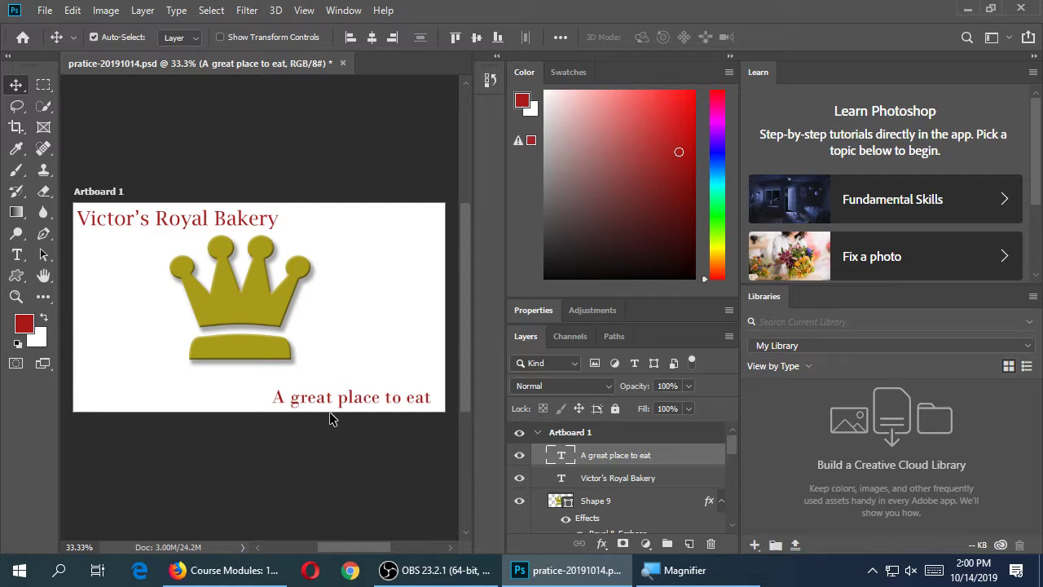
Change the whole tagline 'A great place to eat' from Bodoni MT to Bahnschrift
{"action": "key", "text": "t"}
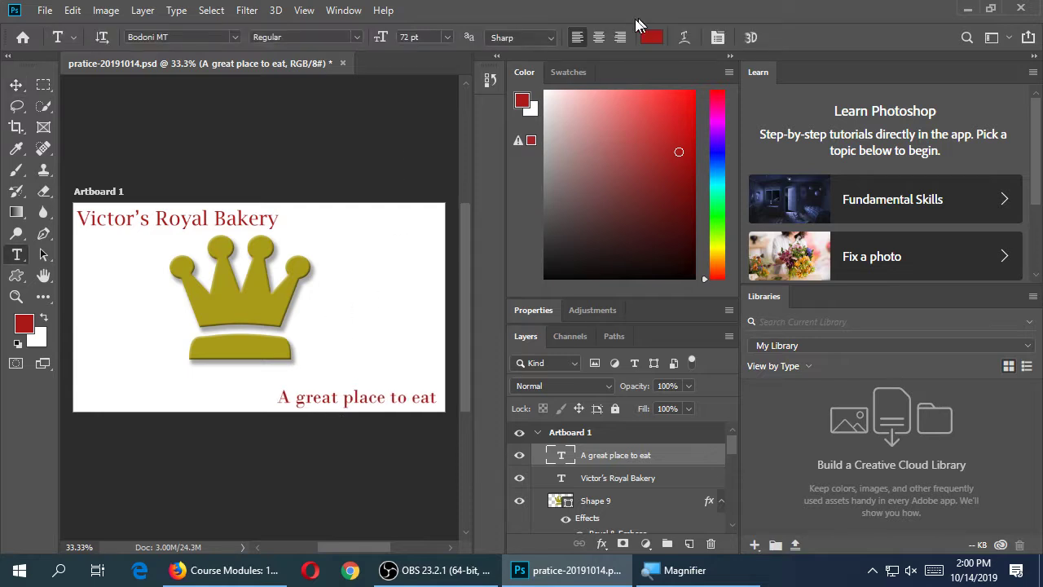
{"action": "left_click", "coordinate": [378, 400]}
{"action": "key", "text": "ctrl+a"}
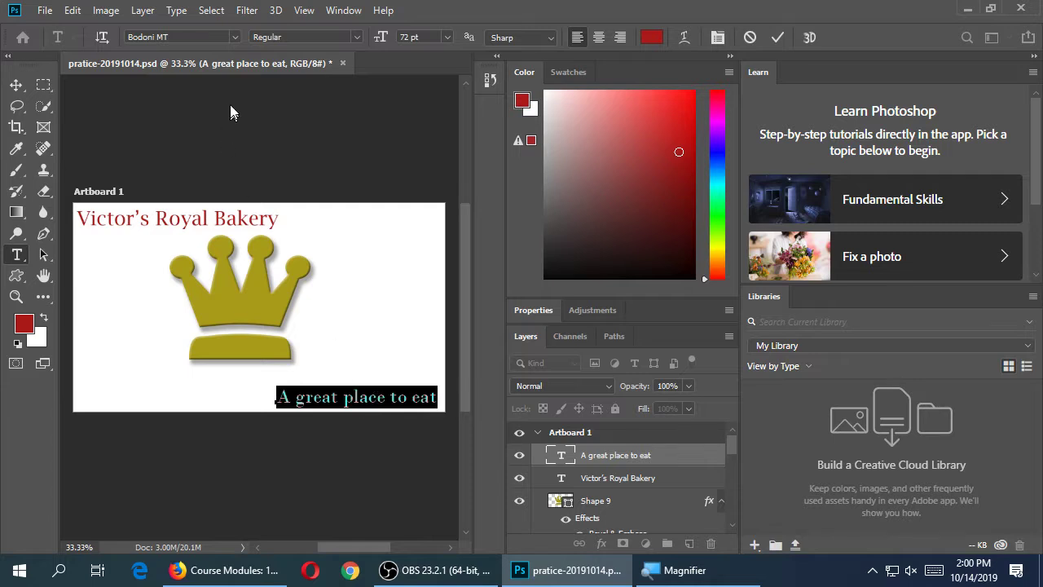
{"action": "left_click", "coordinate": [233, 37]}
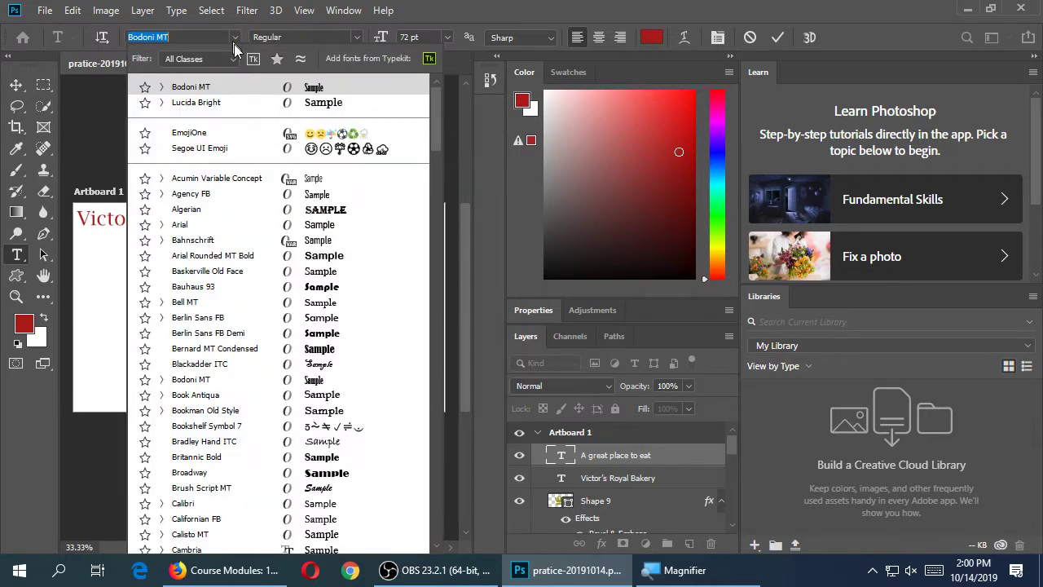
{"action": "left_click", "coordinate": [332, 235]}
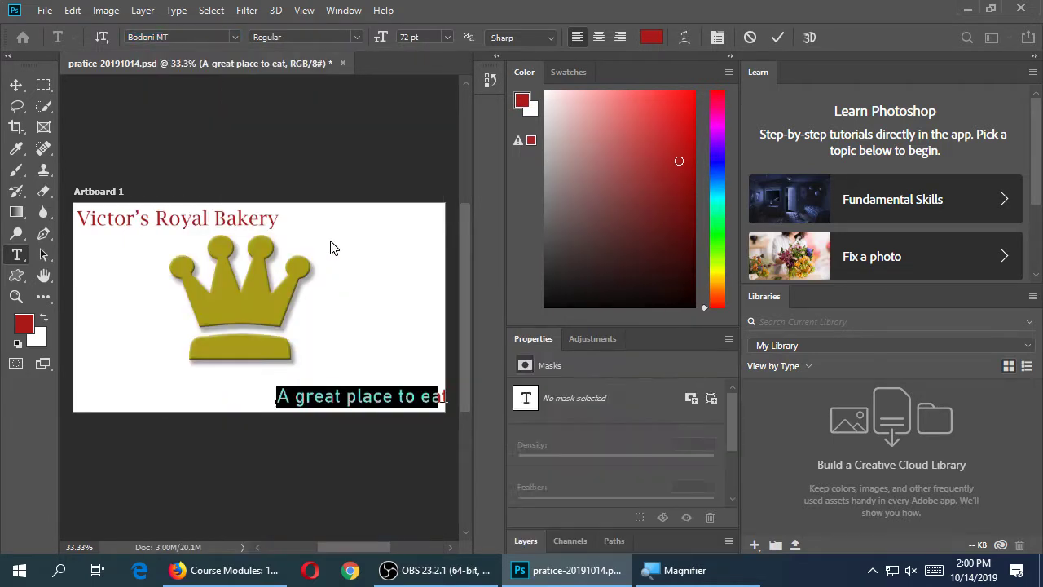
{"action": "left_click", "coordinate": [777, 38]}
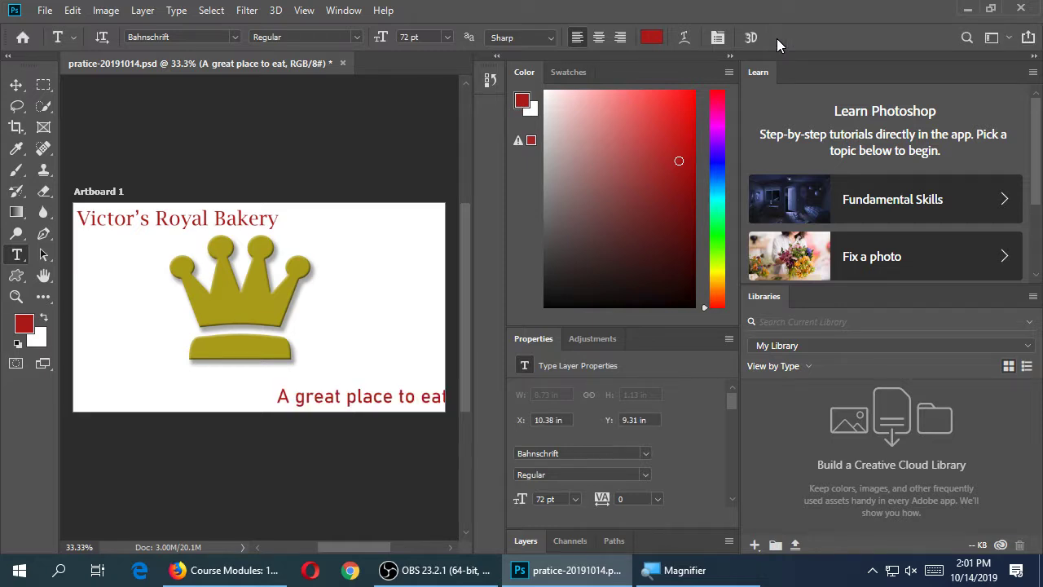
Nudge the tagline left to fit inside the right edge, then switch to the Canvas modules page
{"action": "key", "text": "v"}
{"action": "key", "text": "shift+Left"}
{"action": "key", "text": "shift+Left"}
{"action": "key", "text": "shift+Left"}
{"action": "key", "text": "shift+Left"}
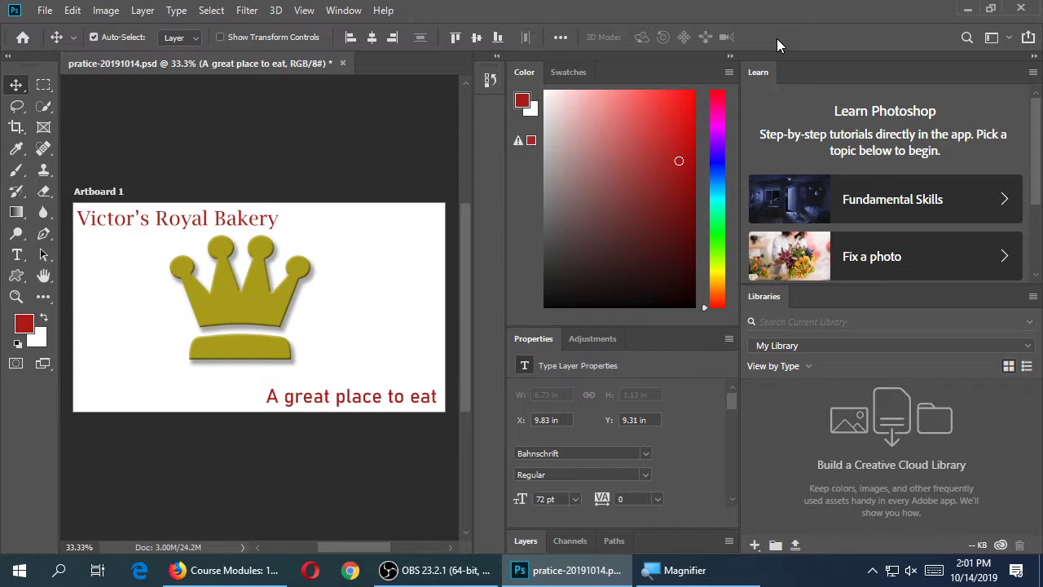
{"action": "left_click", "coordinate": [261, 569]}
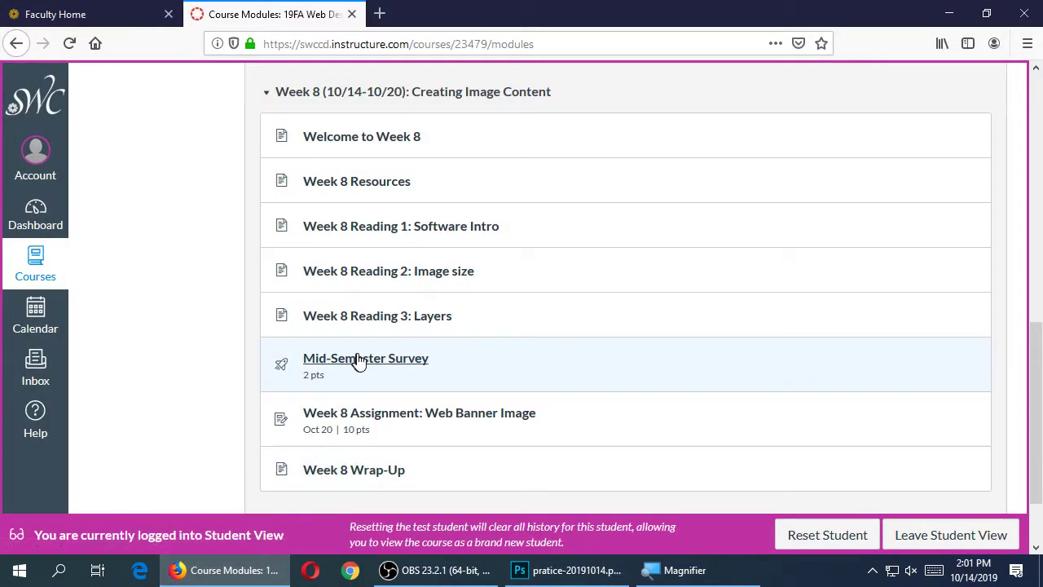
Open the Week 8 Assignment: Web Banner Image and highlight the required banner width and height
{"action": "left_click", "coordinate": [386, 414]}
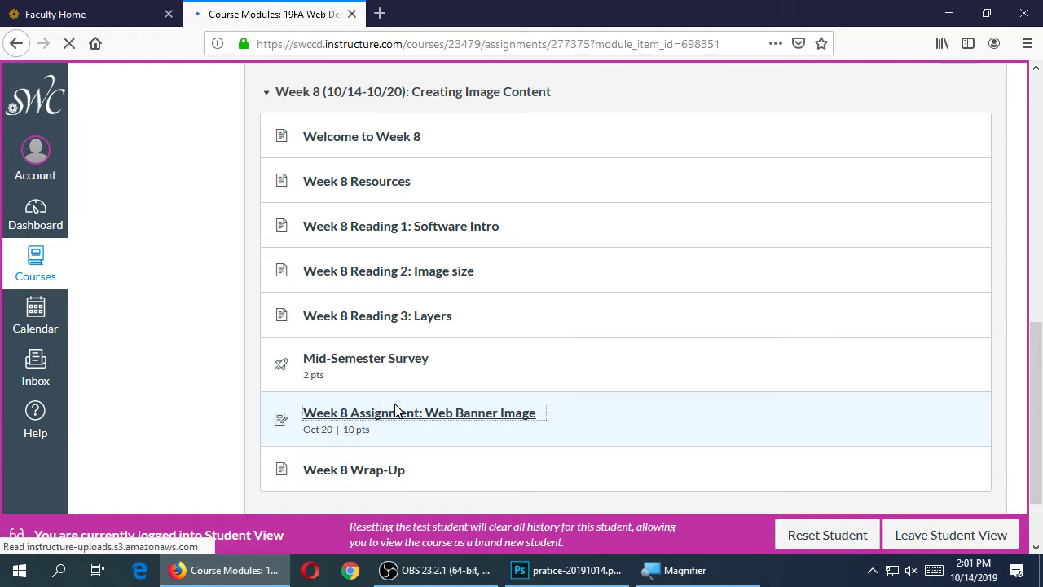
{"action": "scroll", "coordinate": [397, 407], "scroll_direction": "down", "scroll_amount": 5}
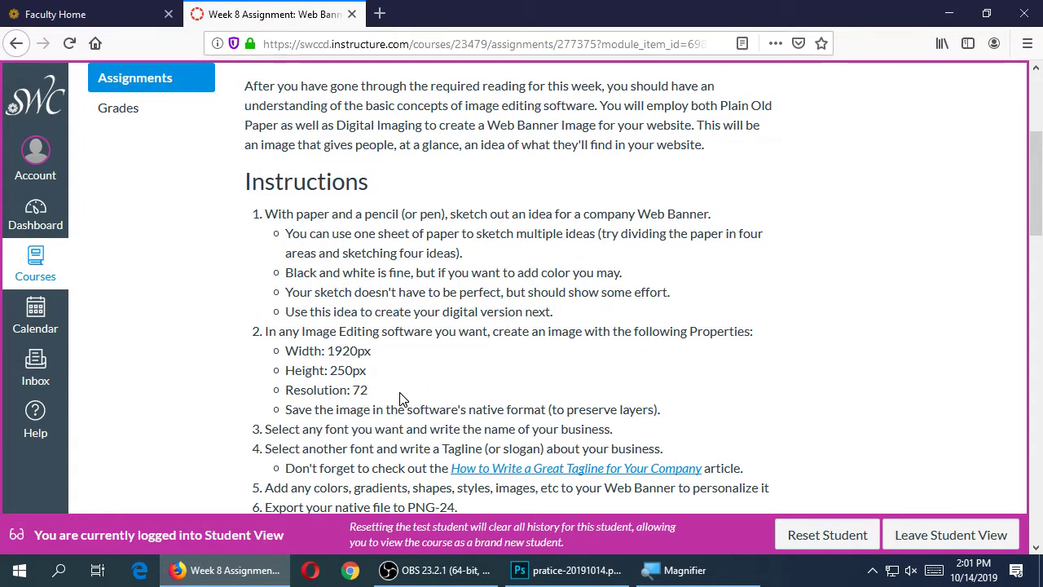
{"action": "scroll", "coordinate": [397, 407], "scroll_direction": "down", "scroll_amount": 2}
{"action": "left_click_drag", "start_coordinate": [326, 267], "coordinate": [345, 287]}
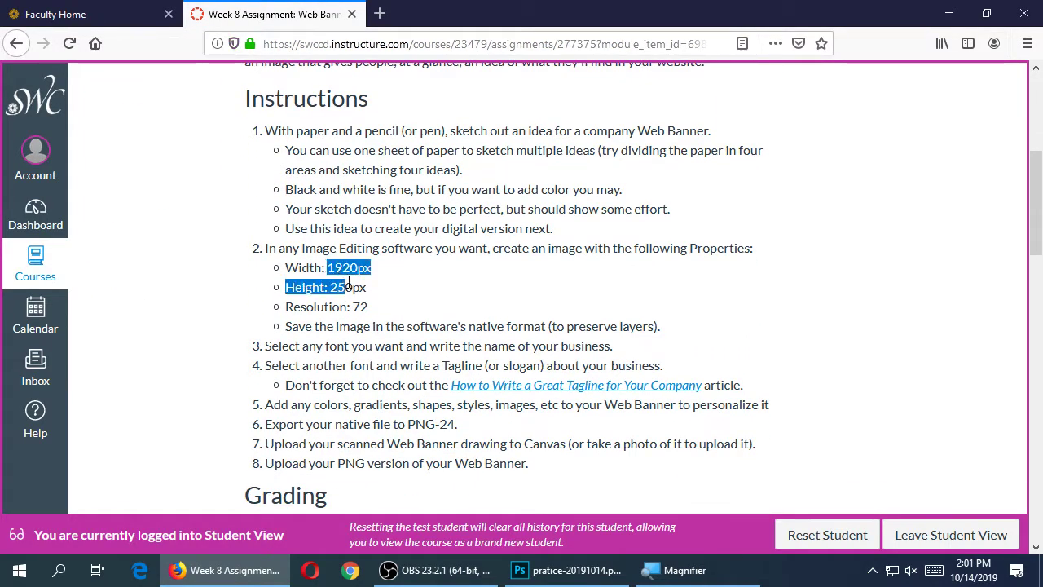
{"action": "left_click", "coordinate": [435, 289]}
Highlight the font/business name, tagline and colors/shapes steps, then return to Photoshop
{"action": "scroll", "coordinate": [433, 326], "scroll_direction": "down", "scroll_amount": 2}
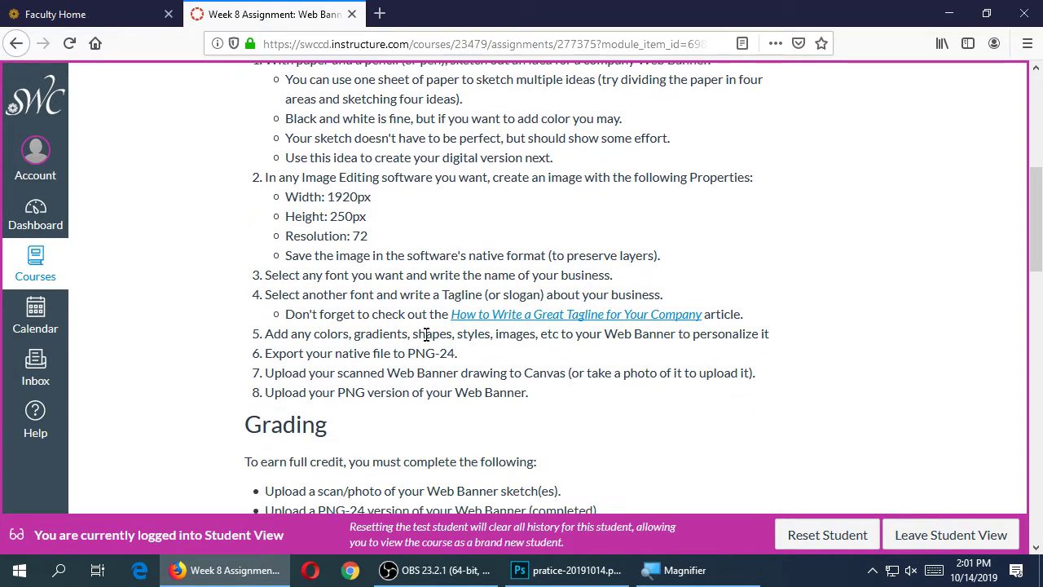
{"action": "left_click_drag", "start_coordinate": [295, 262], "coordinate": [614, 263]}
{"action": "left_click_drag", "start_coordinate": [303, 282], "coordinate": [611, 279]}
{"action": "left_click_drag", "start_coordinate": [305, 321], "coordinate": [519, 324]}
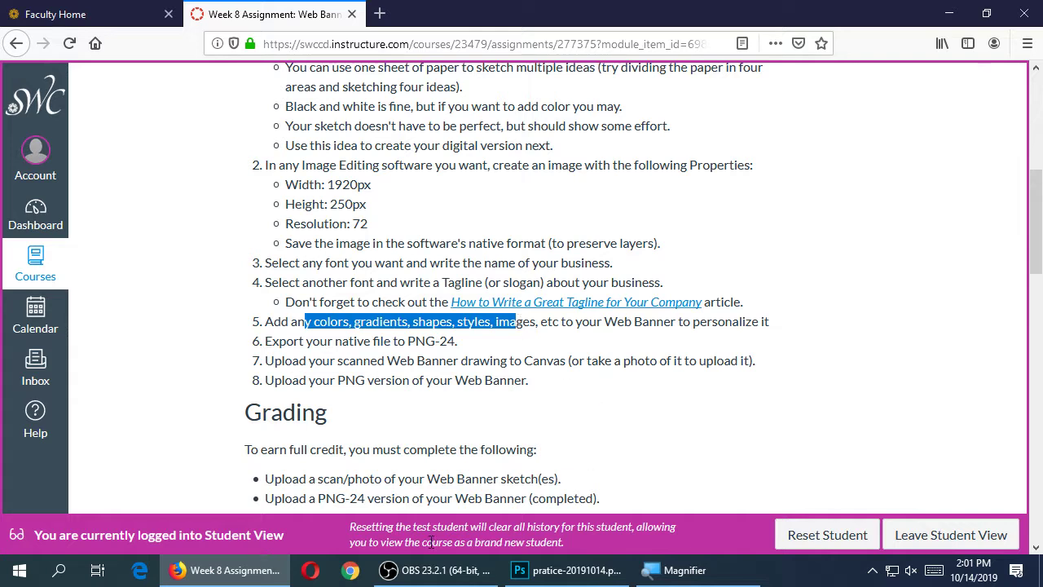
{"action": "left_click", "coordinate": [570, 570]}
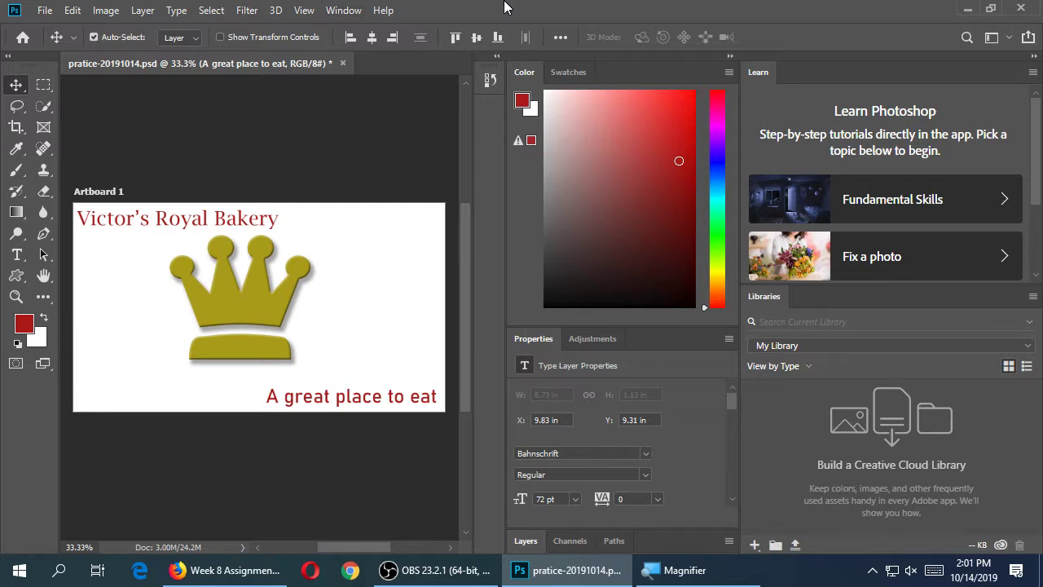
Open the File menu for the banner document
{"action": "left_click", "coordinate": [39, 11]}
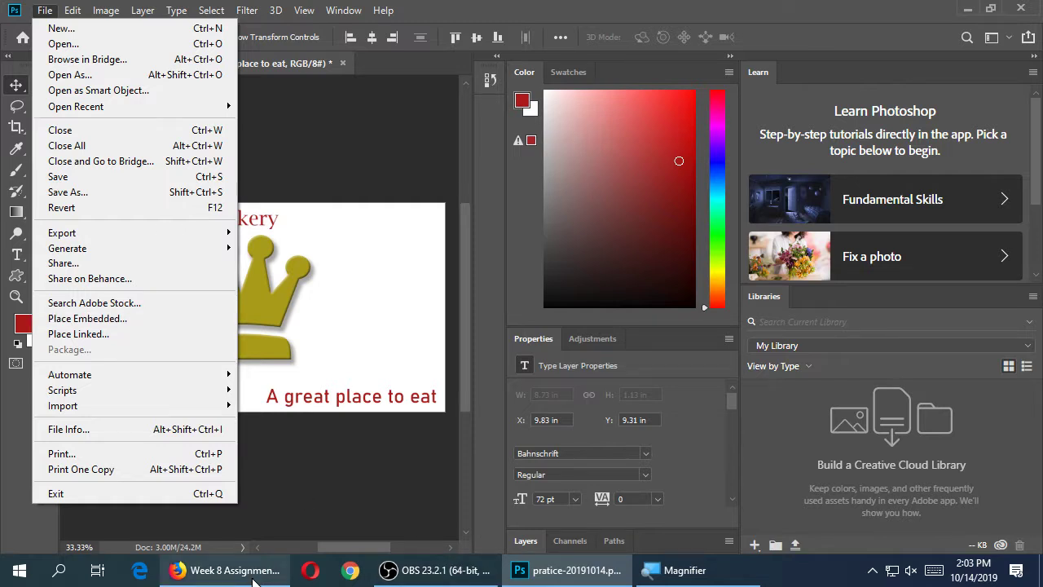
Review the assignment's export step in Canvas, selecting the word PNG, then return to Photoshop
{"action": "left_click", "coordinate": [224, 569]}
{"action": "left_click", "coordinate": [375, 380]}
{"action": "left_click_drag", "start_coordinate": [280, 341], "coordinate": [385, 342]}
{"action": "left_click", "coordinate": [420, 341]}
{"action": "double_click", "coordinate": [420, 341]}
{"action": "left_click", "coordinate": [570, 569]}
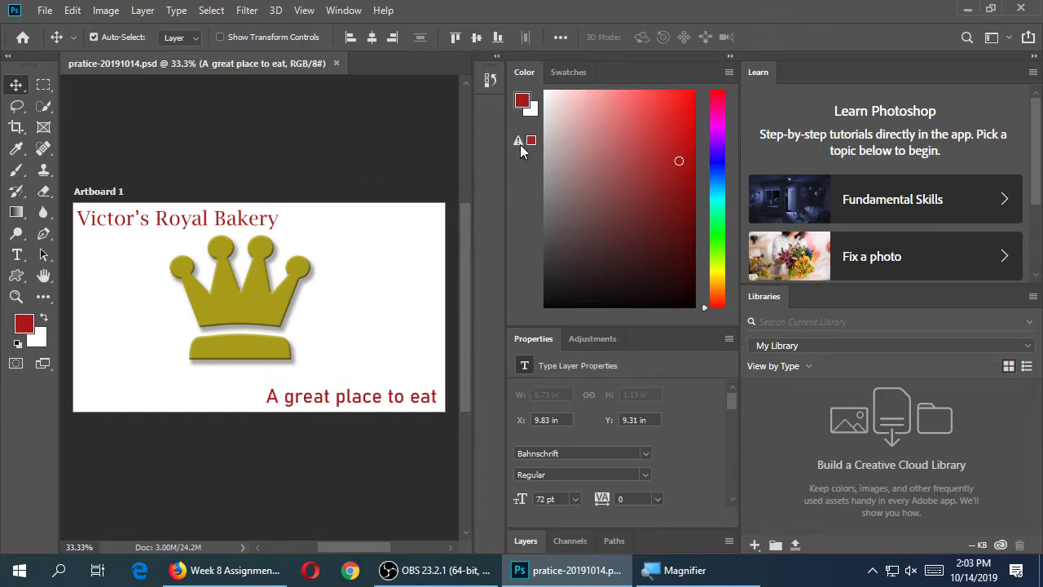
Collapse the Color and Properties panels and expand the Layers panel to show all layers
{"action": "double_click", "coordinate": [535, 74]}
{"action": "double_click", "coordinate": [530, 101]}
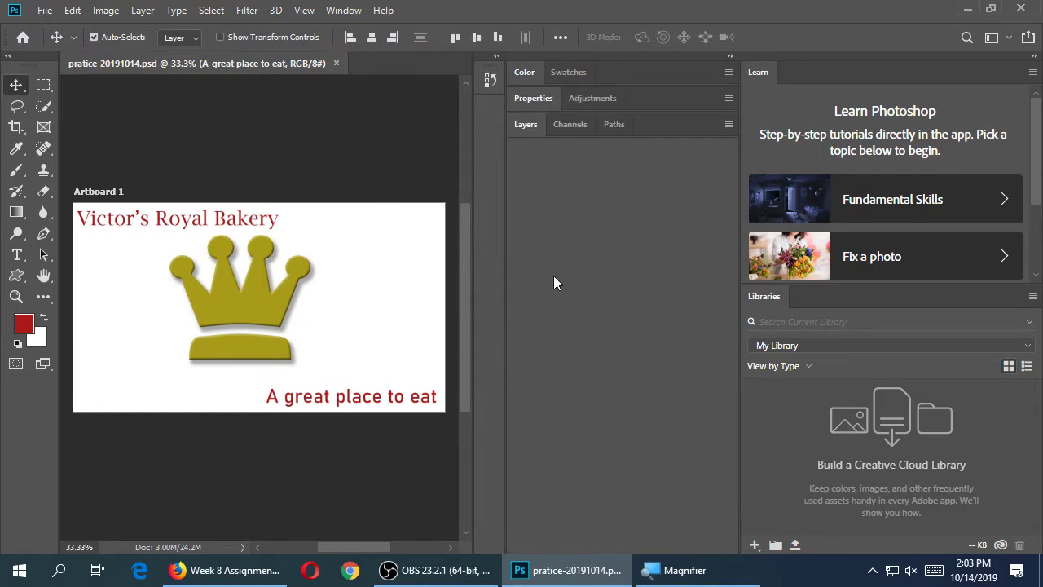
{"action": "left_click", "coordinate": [535, 132]}
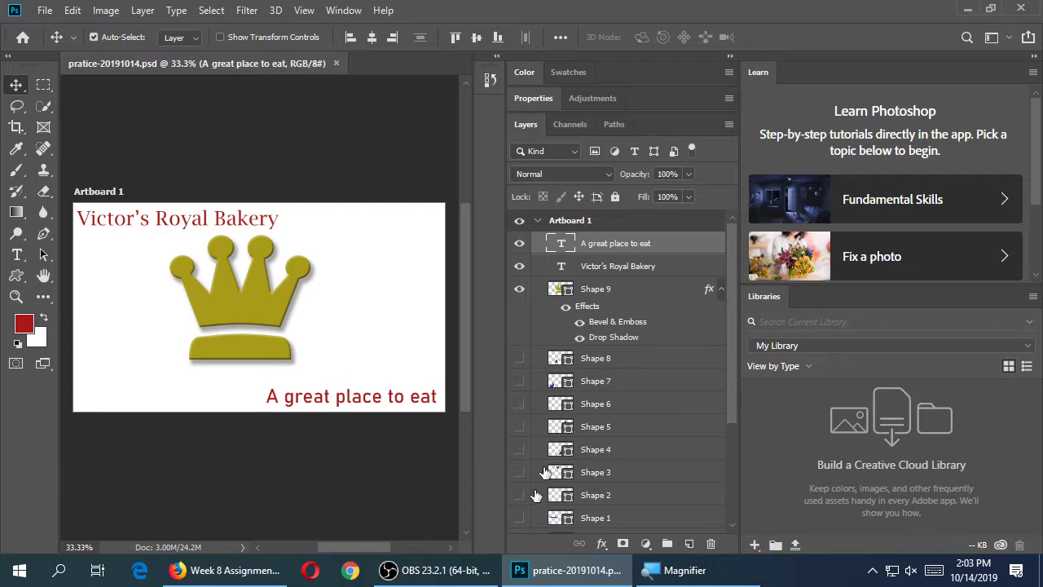
{"action": "left_click", "coordinate": [236, 571]}
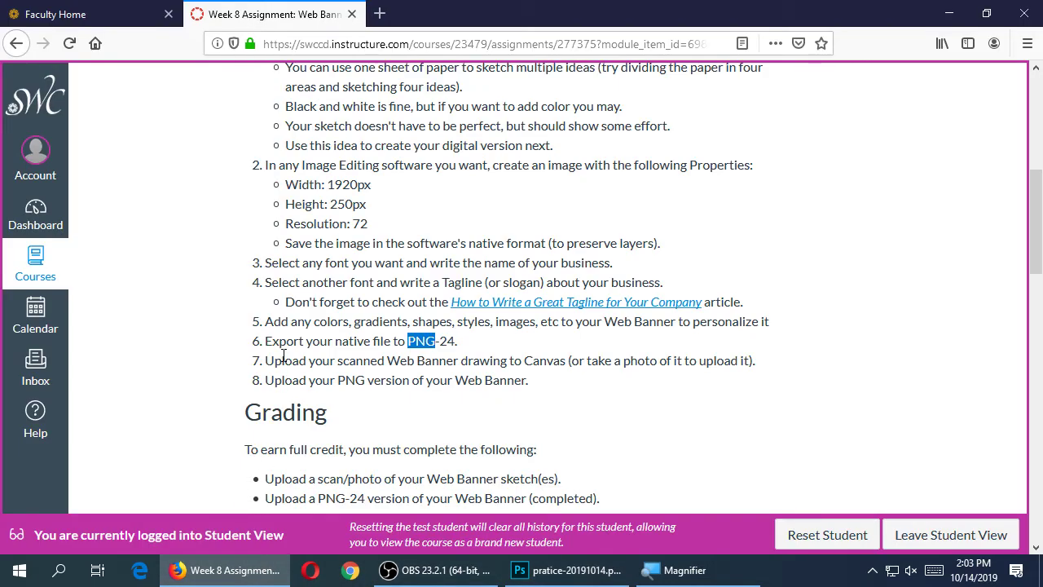
{"action": "left_click", "coordinate": [948, 13]}
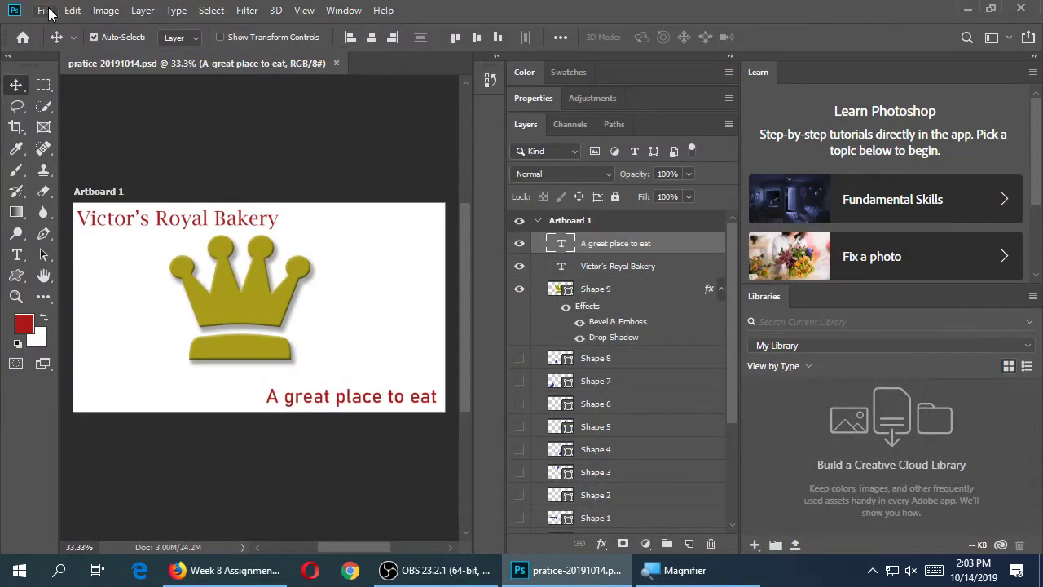
Open File > Export to reach Quick Export as PNG
{"action": "left_click", "coordinate": [45, 10]}
{"action": "mouse_move", "coordinate": [132, 234]}
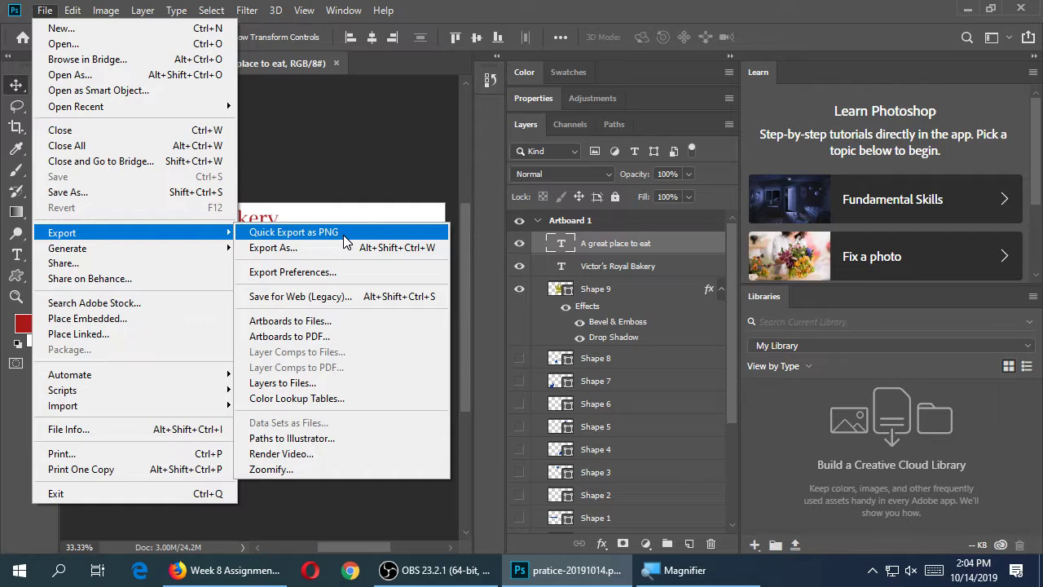
Start a Quick Export as PNG of the artboard, then return to the Canvas assignment page in Firefox
{"action": "left_click", "coordinate": [330, 232]}
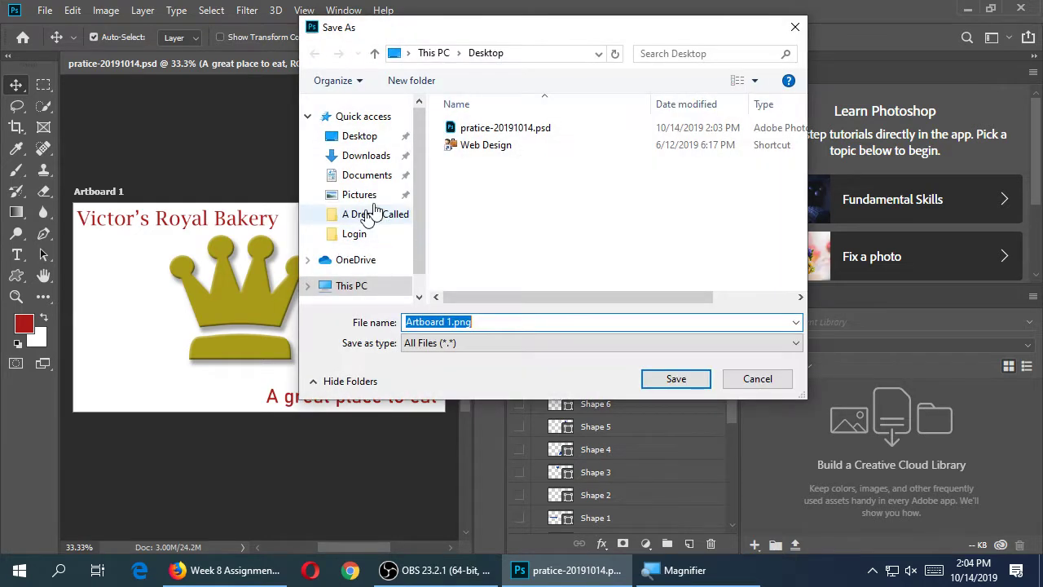
{"action": "left_click_drag", "start_coordinate": [480, 35], "coordinate": [484, 63]}
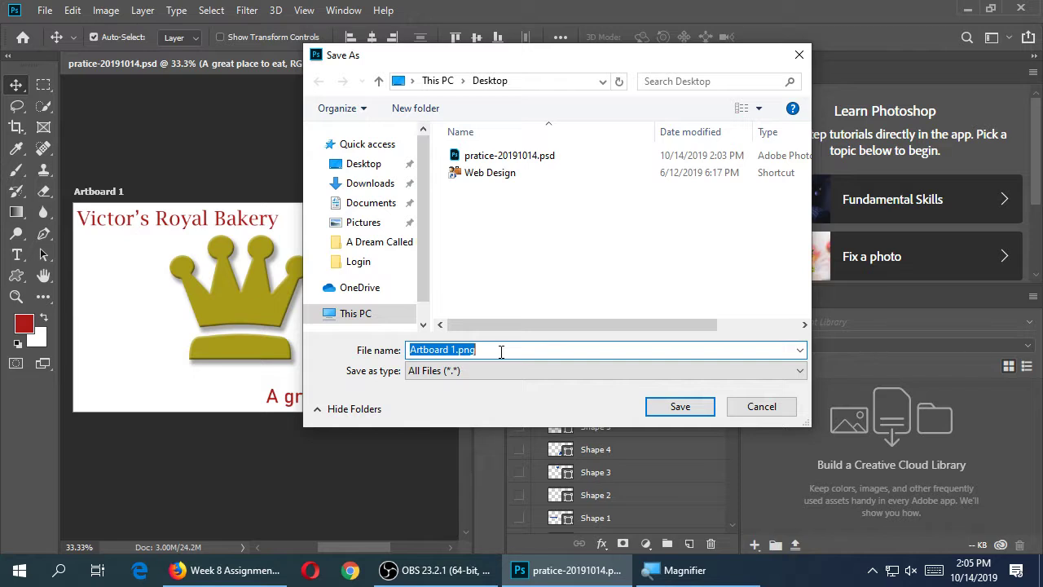
{"action": "left_click", "coordinate": [226, 569]}
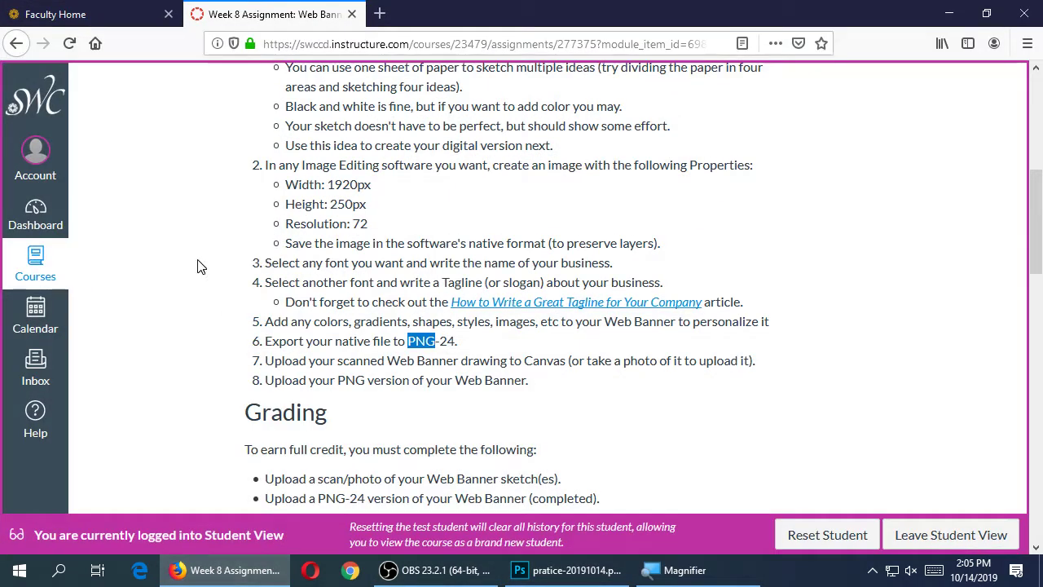
Open the course's Q&A Discussion topic from Discussions
{"action": "scroll", "coordinate": [212, 285], "scroll_direction": "up", "scroll_amount": 10}
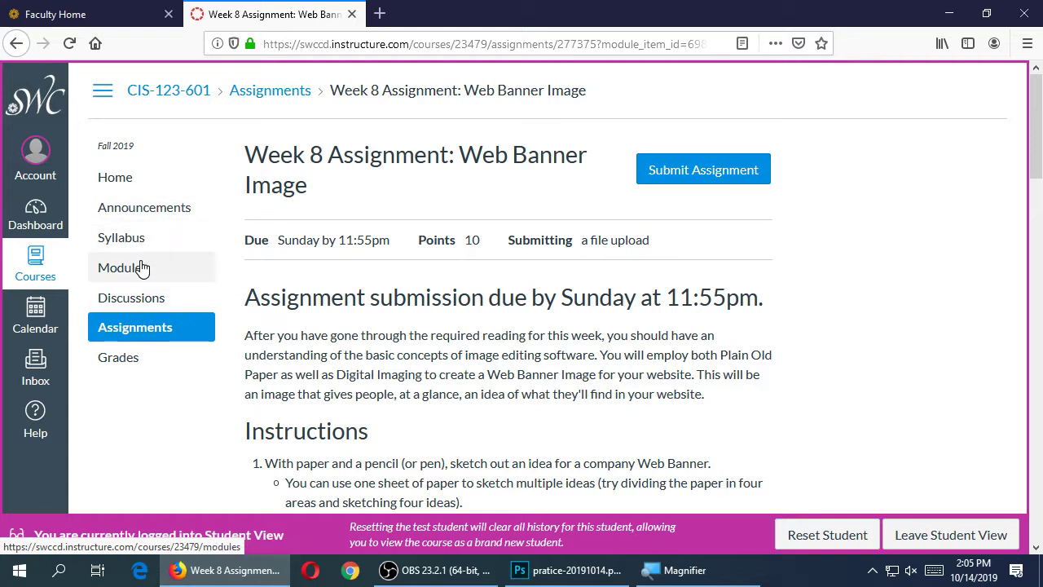
{"action": "left_click", "coordinate": [141, 299]}
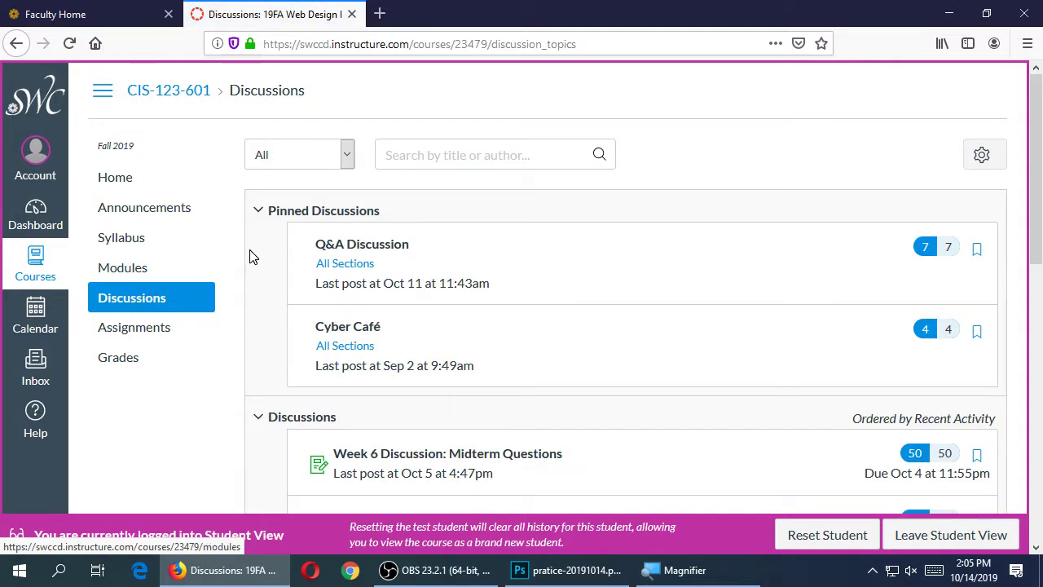
{"action": "left_click", "coordinate": [384, 248]}
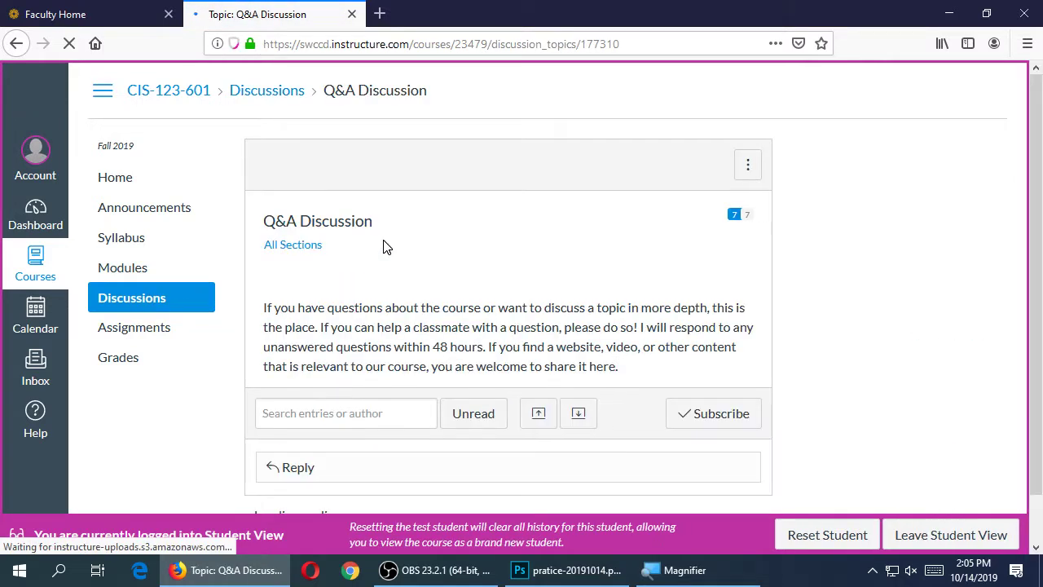
Read through the Q&A Discussion replies, then go to the Faculty Home tab
{"action": "scroll", "coordinate": [387, 247], "scroll_direction": "down", "scroll_amount": 3}
{"action": "scroll", "coordinate": [387, 247], "scroll_direction": "down", "scroll_amount": 3}
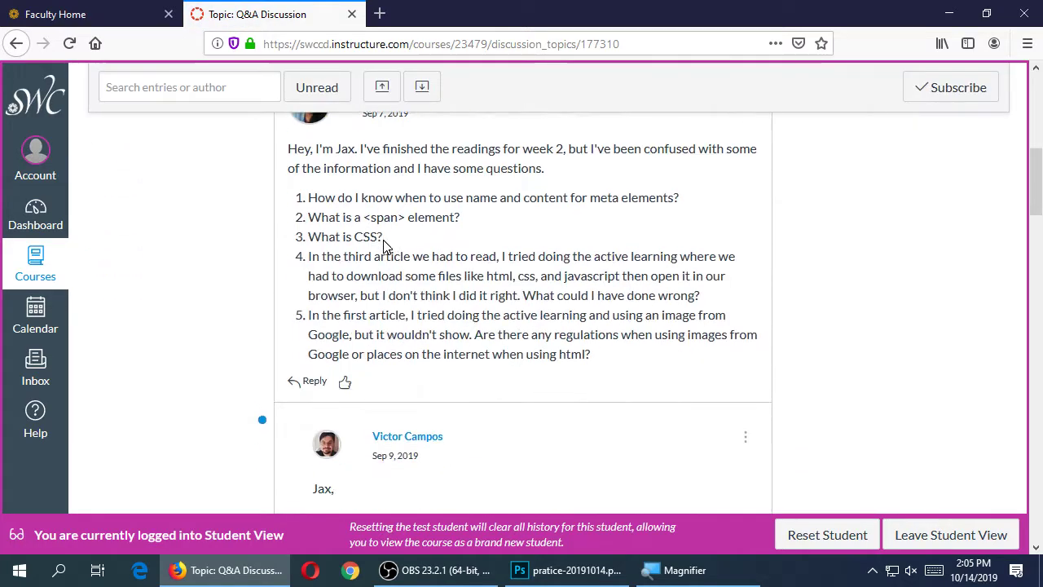
{"action": "scroll", "coordinate": [387, 247], "scroll_direction": "down", "scroll_amount": 3}
{"action": "left_click_drag", "start_coordinate": [314, 246], "coordinate": [468, 268]}
{"action": "scroll", "coordinate": [497, 295], "scroll_direction": "down", "scroll_amount": 3}
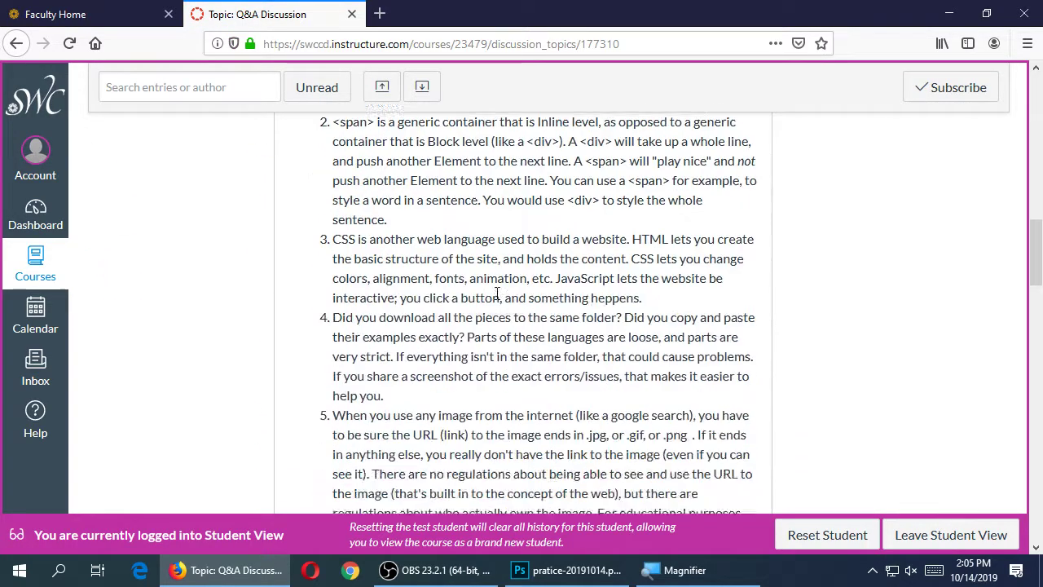
{"action": "scroll", "coordinate": [497, 295], "scroll_direction": "down", "scroll_amount": 15}
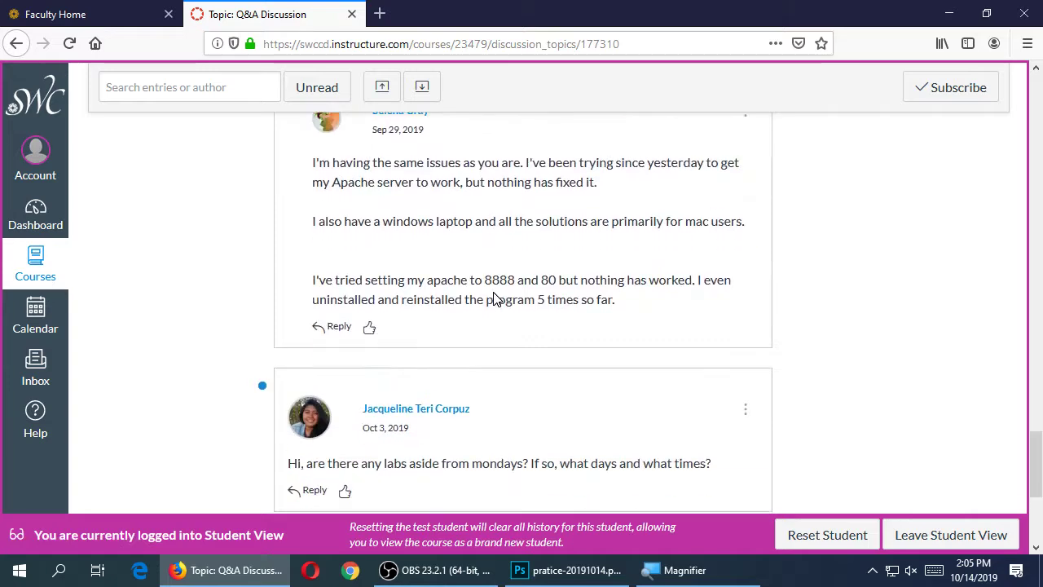
{"action": "scroll", "coordinate": [494, 298], "scroll_direction": "down", "scroll_amount": 5}
{"action": "scroll", "coordinate": [440, 302], "scroll_direction": "up", "scroll_amount": 6}
{"action": "scroll", "coordinate": [430, 310], "scroll_direction": "up", "scroll_amount": 20}
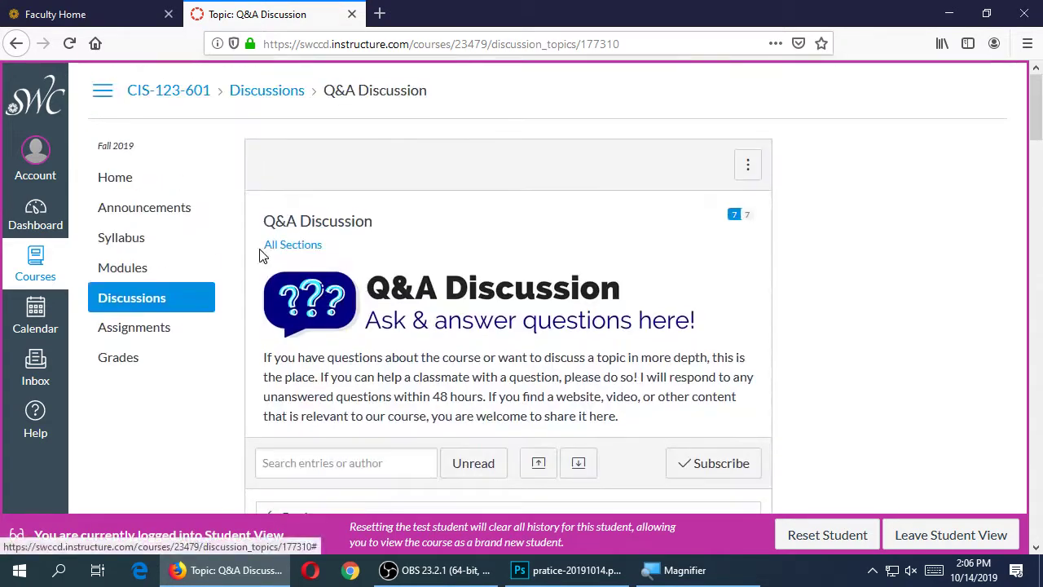
{"action": "left_click", "coordinate": [125, 7]}
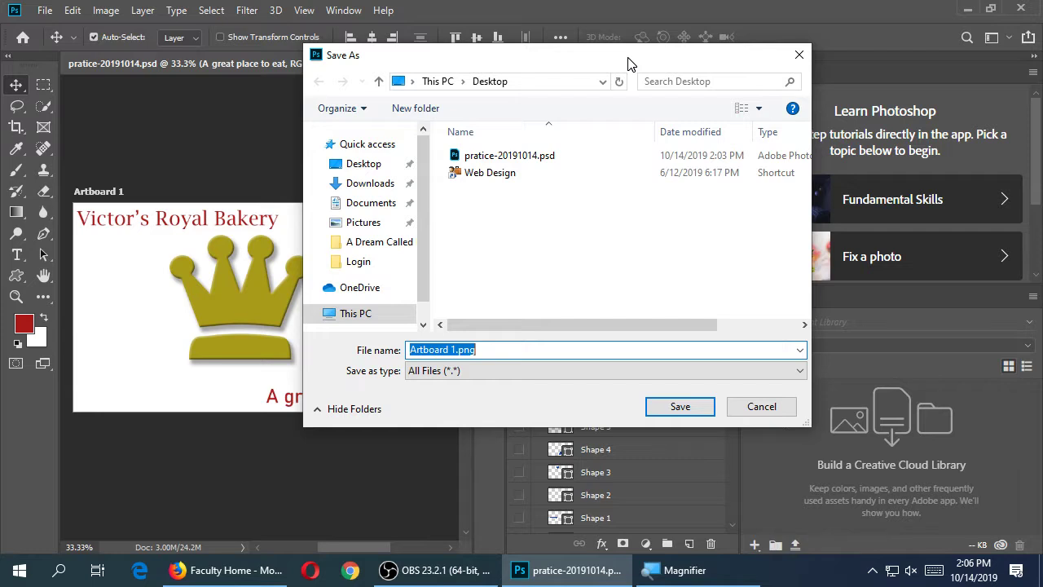
Open Week 8 Assignment: Web Banner Image from Modules and view its Sketch and PNG rubric criteria
{"action": "left_click", "coordinate": [232, 570]}
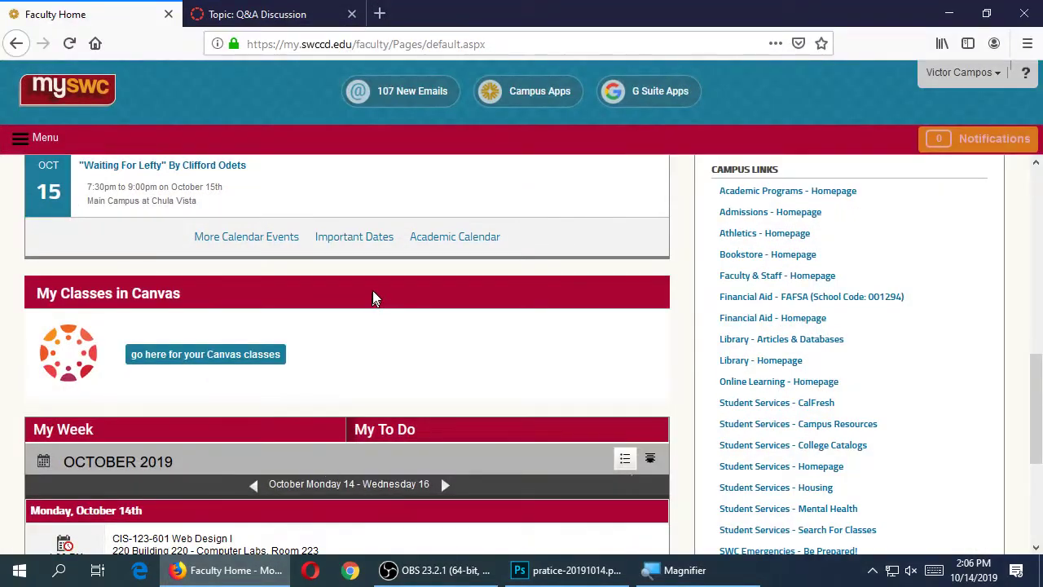
{"action": "left_click", "coordinate": [268, 13]}
{"action": "left_click", "coordinate": [128, 269]}
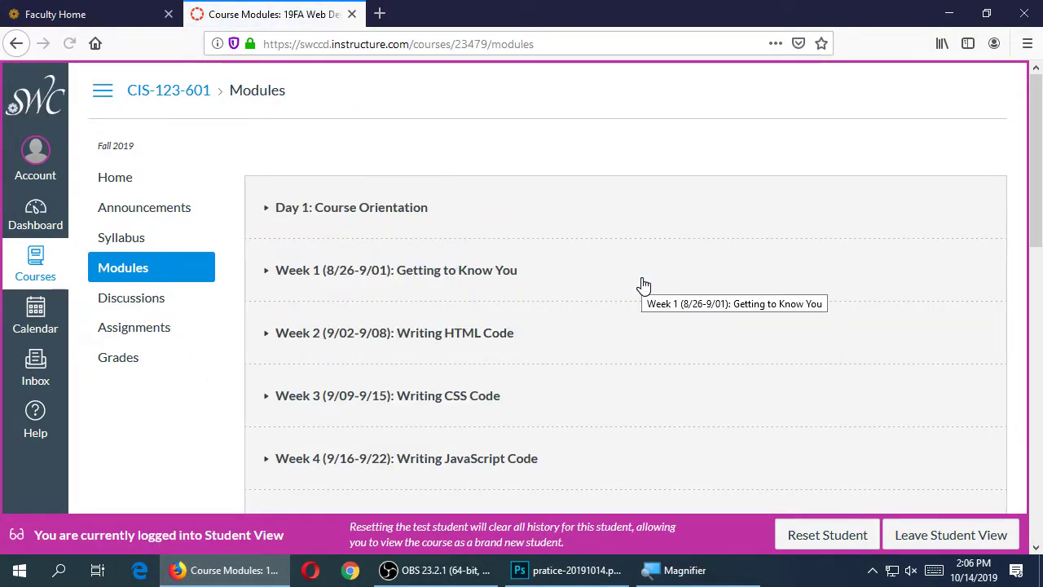
{"action": "scroll", "coordinate": [641, 285], "scroll_direction": "down", "scroll_amount": 10}
{"action": "left_click", "coordinate": [468, 326]}
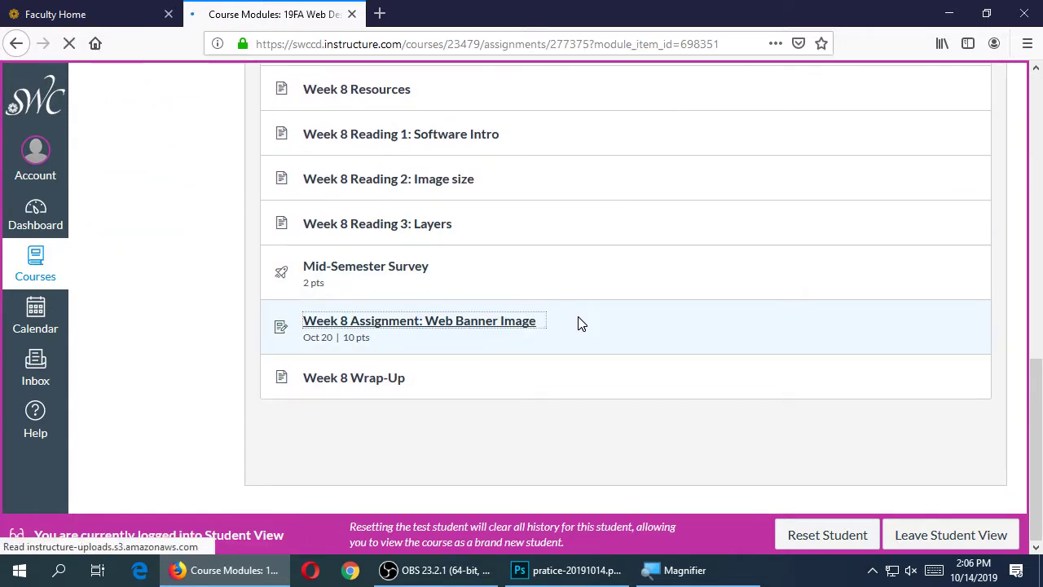
{"action": "scroll", "coordinate": [578, 318], "scroll_direction": "down", "scroll_amount": 12}
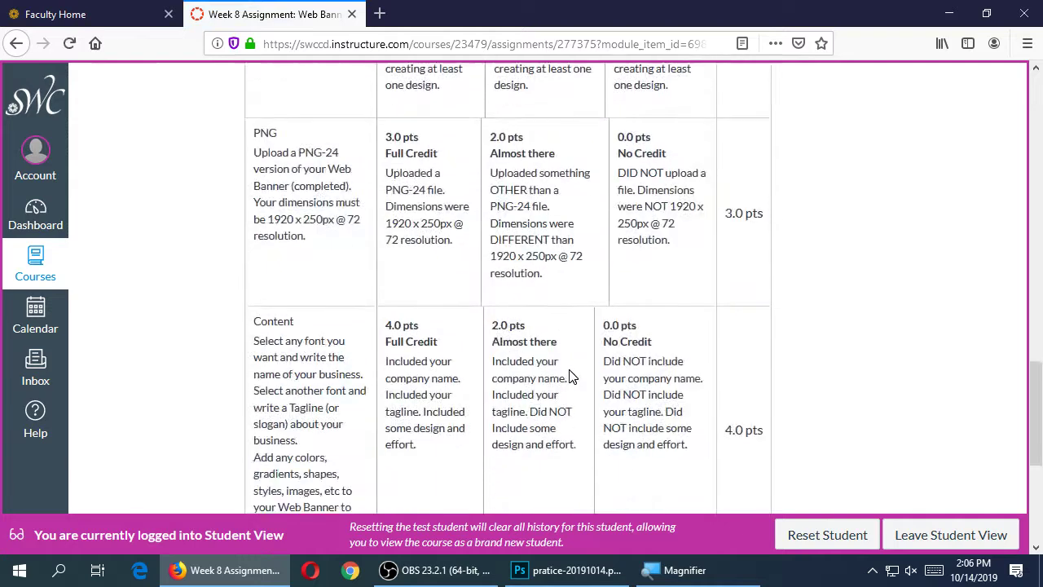
{"action": "scroll", "coordinate": [570, 377], "scroll_direction": "up", "scroll_amount": 2}
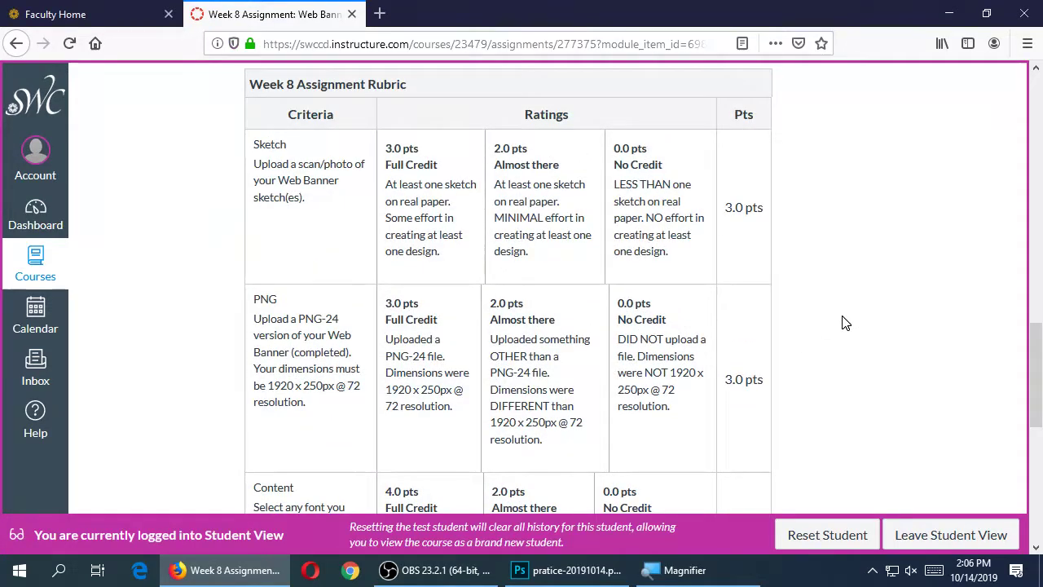